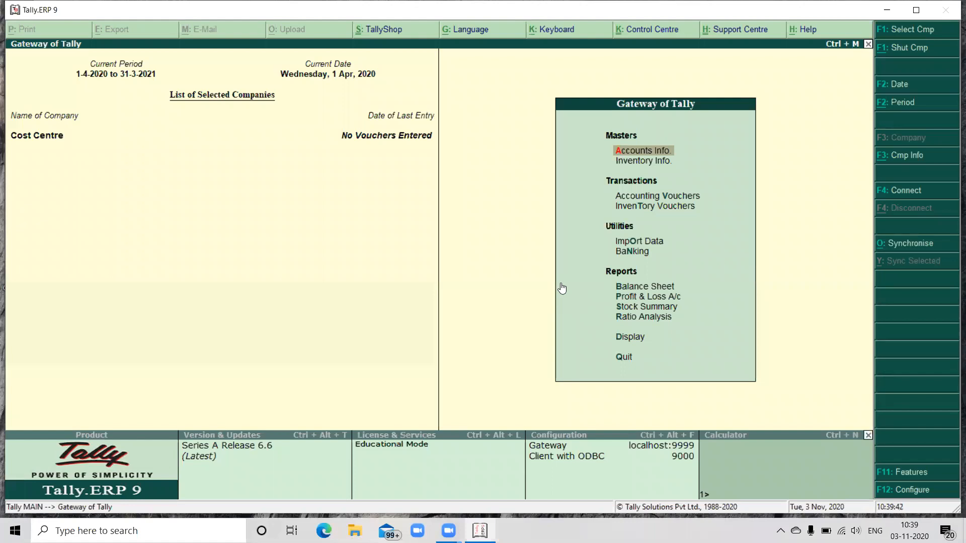
Step: Start creating a new company with the name and mailing name Inventory Master1
{"action": "key", "text": "alt+F3"}
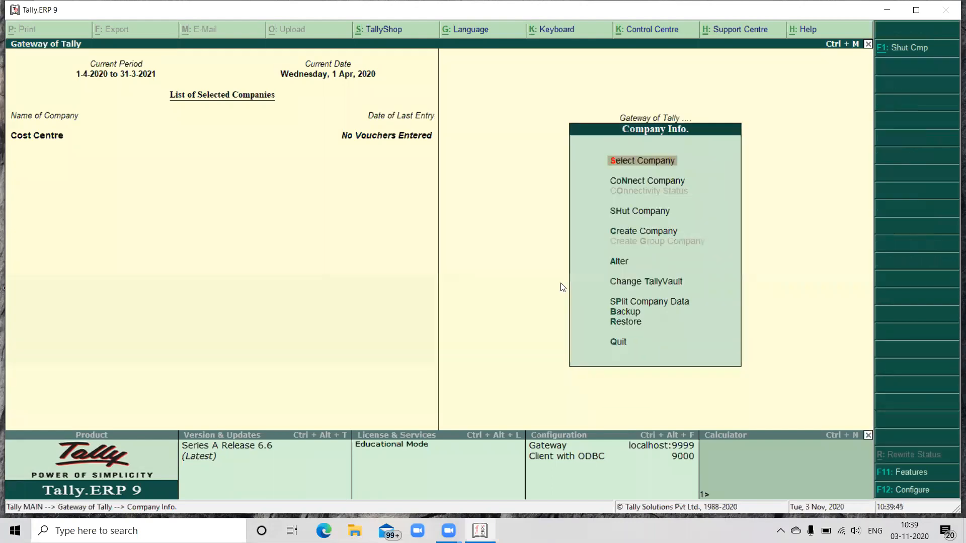
{"action": "key", "text": "Down"}
{"action": "key", "text": "Down"}
{"action": "key", "text": "Down"}
{"action": "key", "text": "Return"}
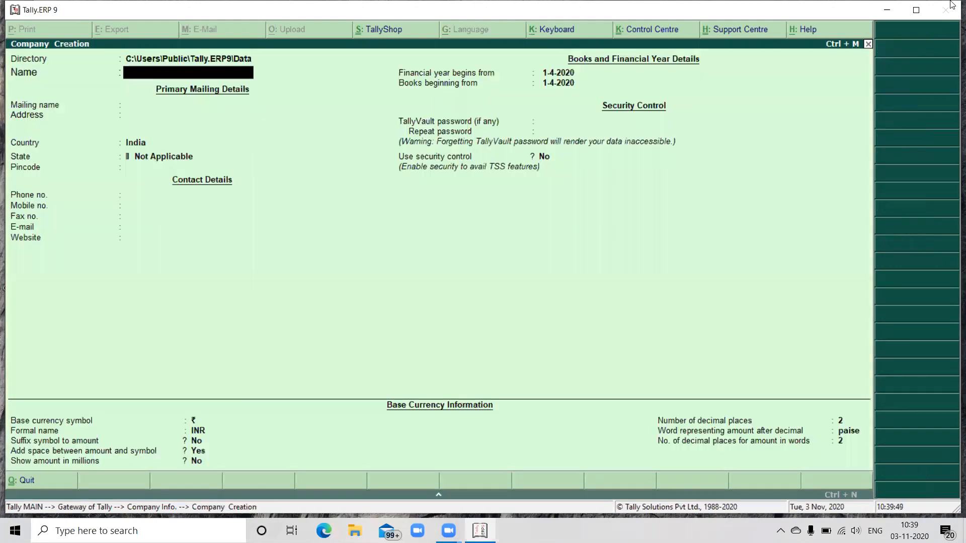
{"action": "type", "text": "Inventory Master1"}
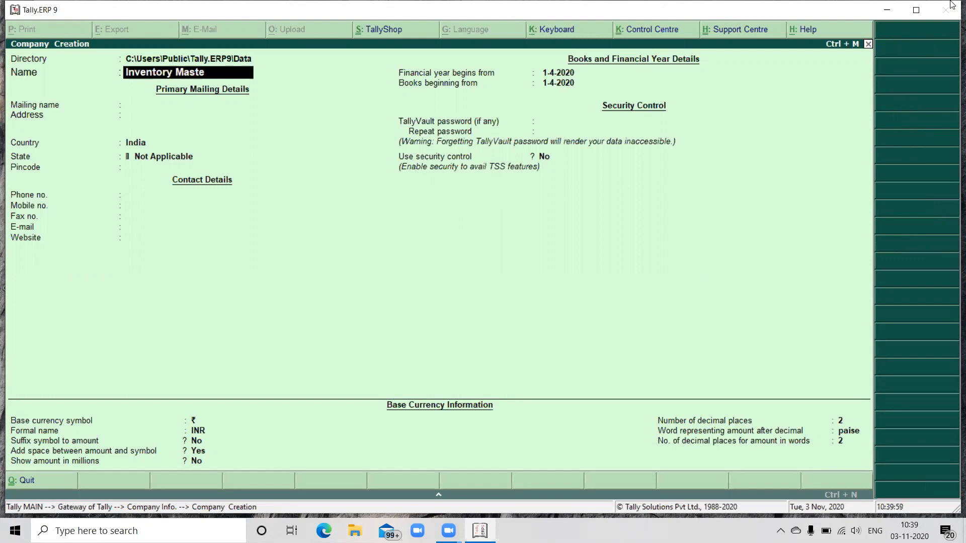
{"action": "key", "text": "Return"}
{"action": "key", "text": "Return"}
{"action": "key", "text": "Return"}
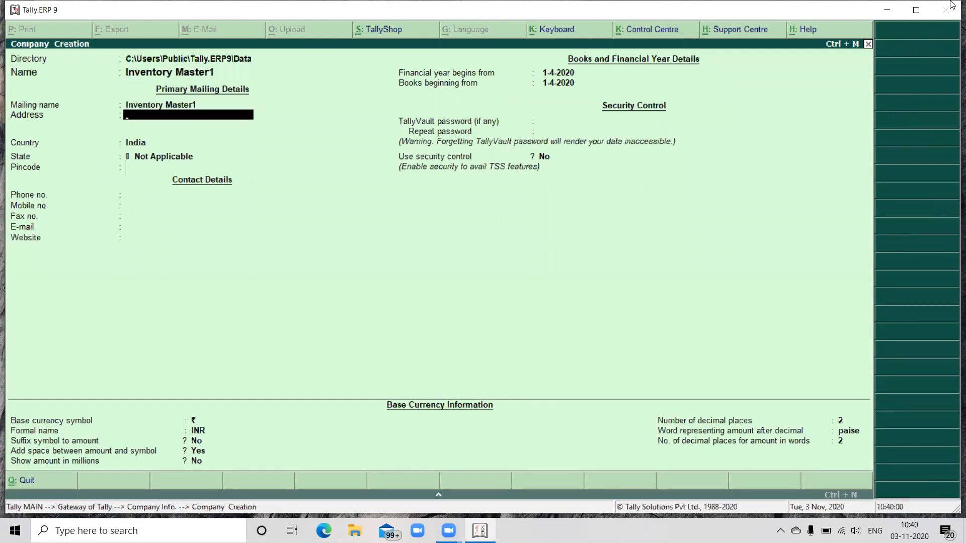
Step: Set the company's state to Telangana, keep the remaining defaults and save the company
{"action": "type", "text": "Te"}
{"action": "key", "text": "Return"}
{"action": "key", "text": "Return"}
{"action": "key", "text": "Return"}
{"action": "key", "text": "Return"}
{"action": "key", "text": "Return"}
{"action": "key", "text": "Return"}
{"action": "key", "text": "Return"}
{"action": "key", "text": "Return"}
{"action": "key", "text": "Return"}
{"action": "key", "text": "Return"}
{"action": "key", "text": "Return"}
{"action": "key", "text": "Return"}
{"action": "key", "text": "Return"}
{"action": "key", "text": "Return"}
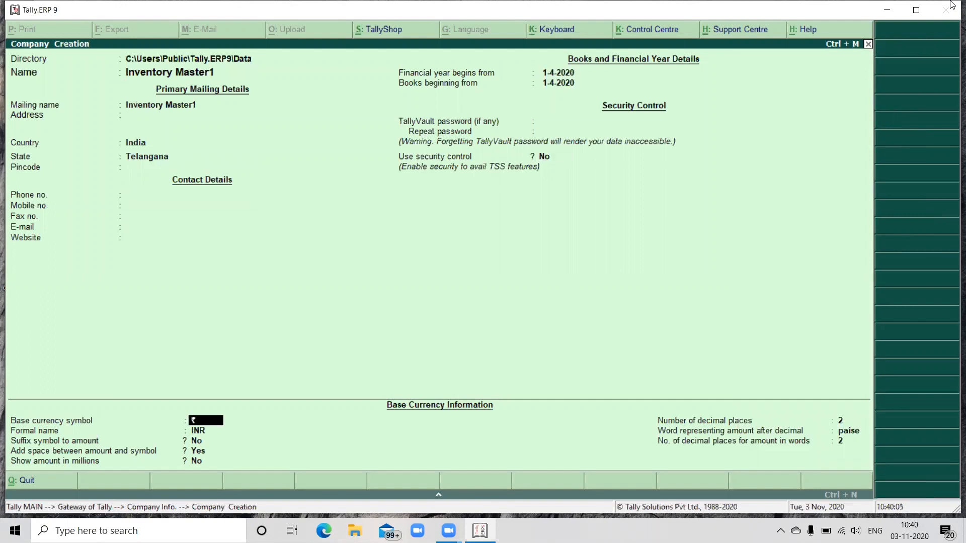
{"action": "key", "text": "Return"}
{"action": "key", "text": "Return"}
{"action": "key", "text": "Return"}
{"action": "key", "text": "Return"}
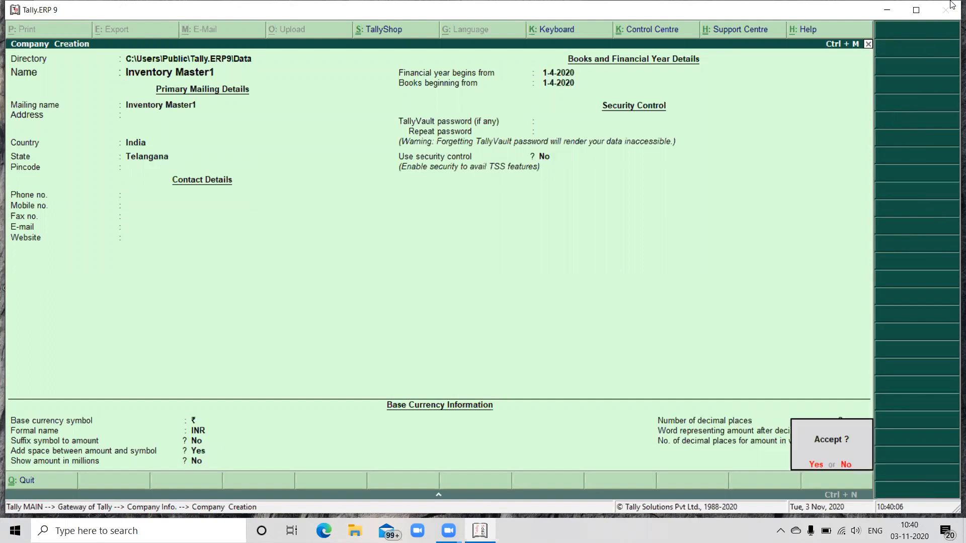
{"action": "key", "text": "Return"}
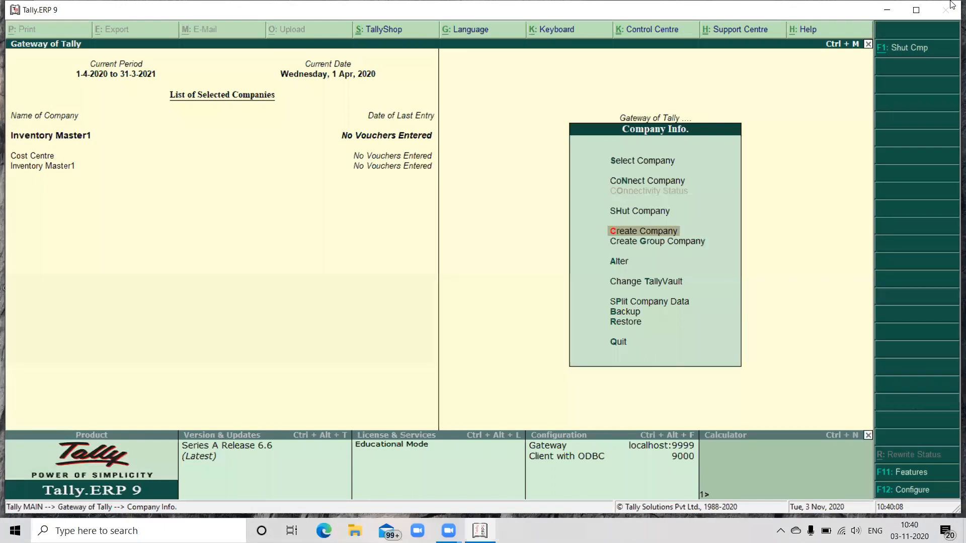
{"action": "key", "text": "Escape"}
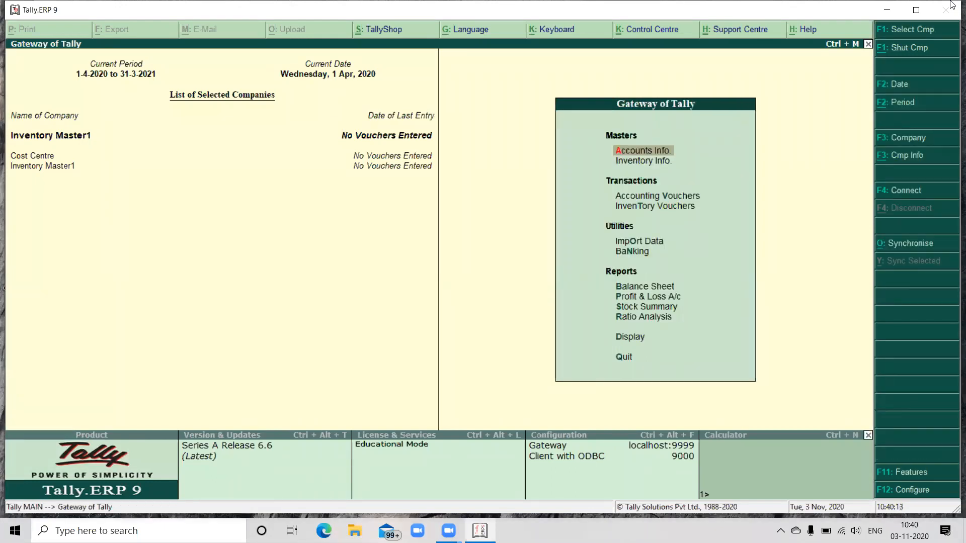
Step: Create a single ledger named Capital under Capital Account, without an opening balance
{"action": "key", "text": "Return"}
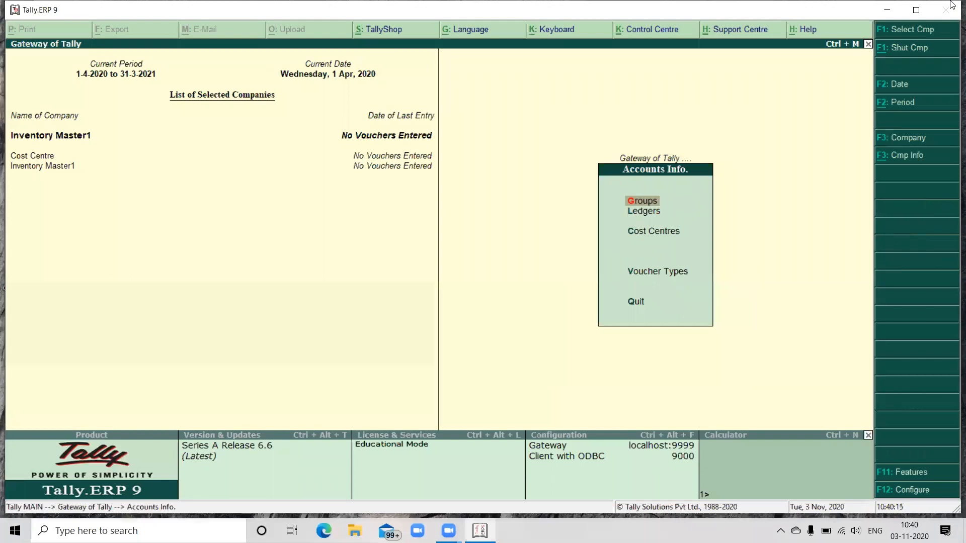
{"action": "key", "text": "Down"}
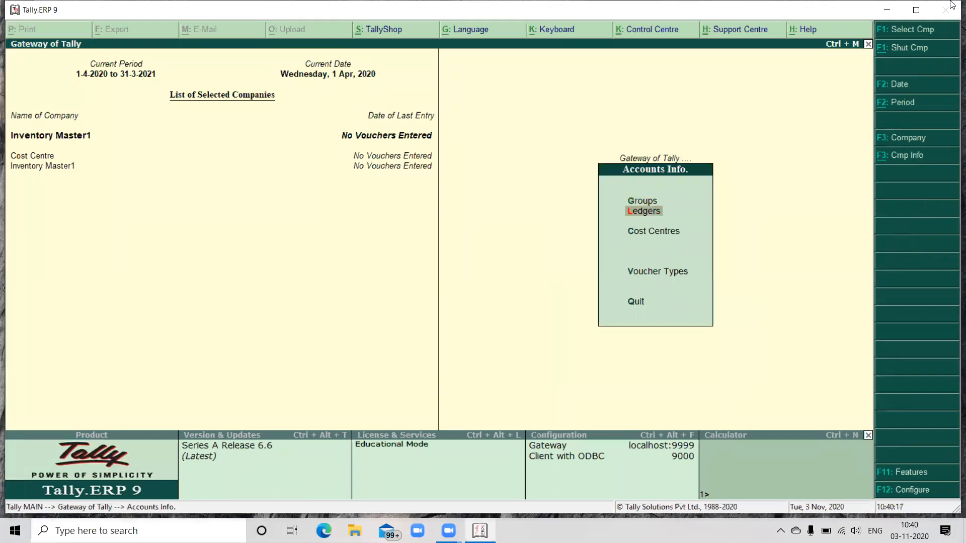
{"action": "key", "text": "Return"}
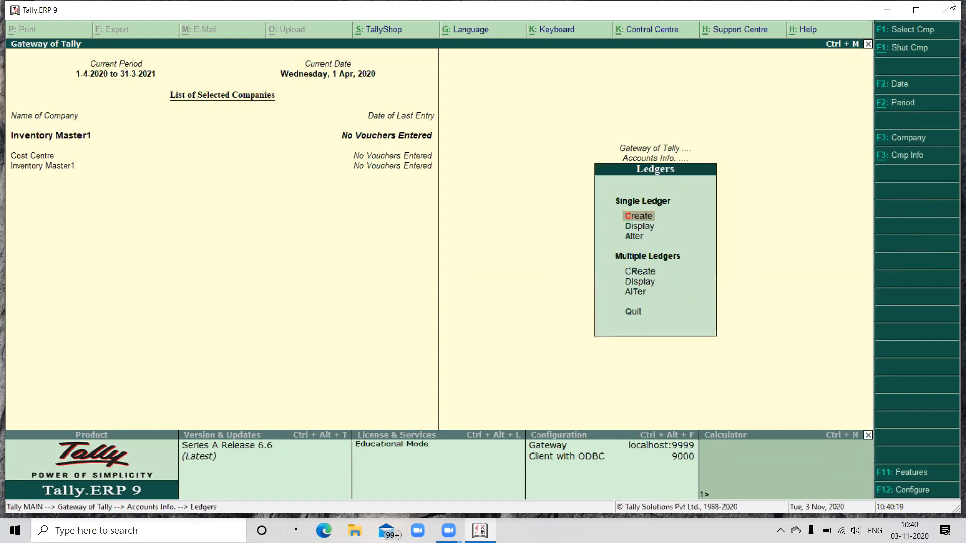
{"action": "key", "text": "Return"}
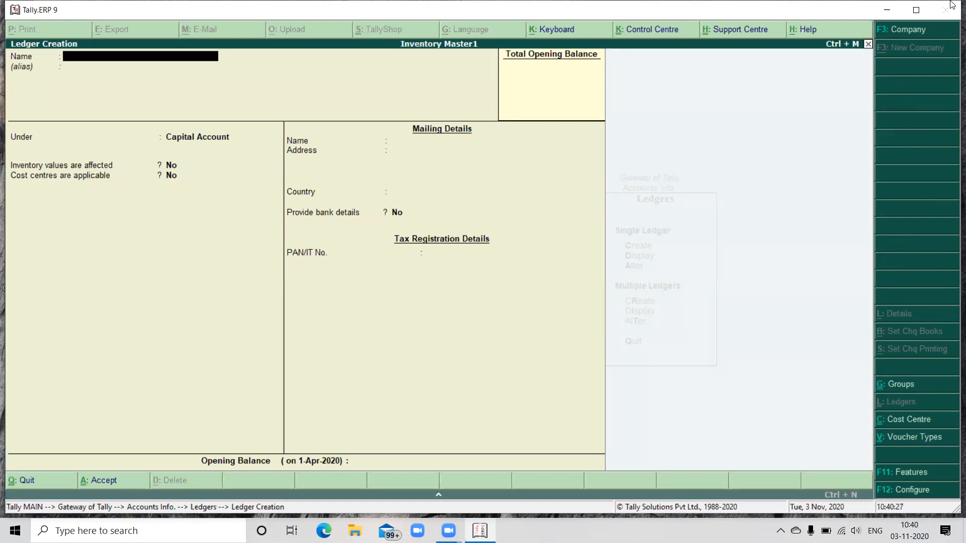
{"action": "type", "text": "Capital"}
{"action": "key", "text": "Return"}
{"action": "key", "text": "Return"}
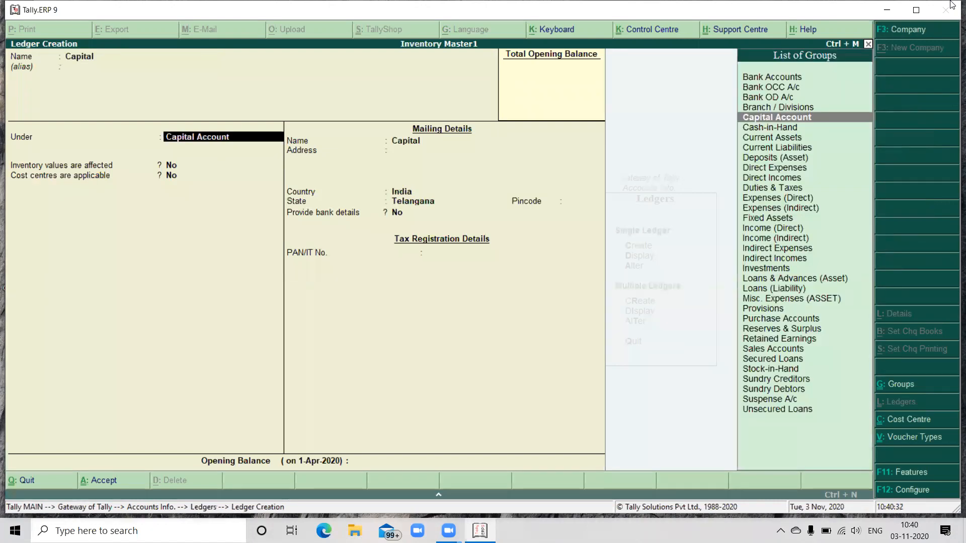
{"action": "key", "text": "Return"}
{"action": "key", "text": "Return"}
{"action": "key", "text": "Return"}
{"action": "key", "text": "Return"}
{"action": "key", "text": "Return"}
{"action": "key", "text": "Return"}
{"action": "key", "text": "Return"}
{"action": "key", "text": "Return"}
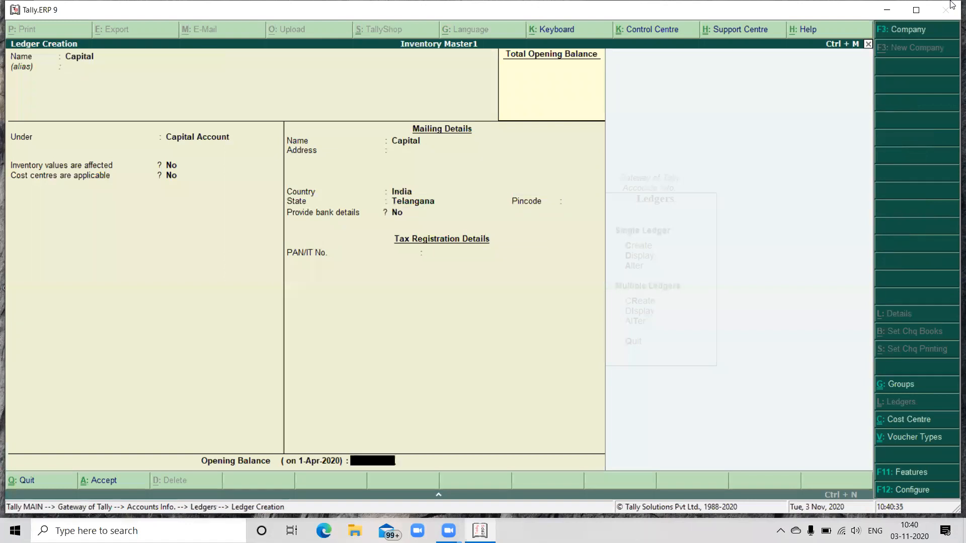
{"action": "key", "text": "Return"}
Step: Create a Purchase ledger under Purchase Accounts, keeping the remaining defaults
{"action": "key", "text": "Return"}
{"action": "type", "text": "P"}
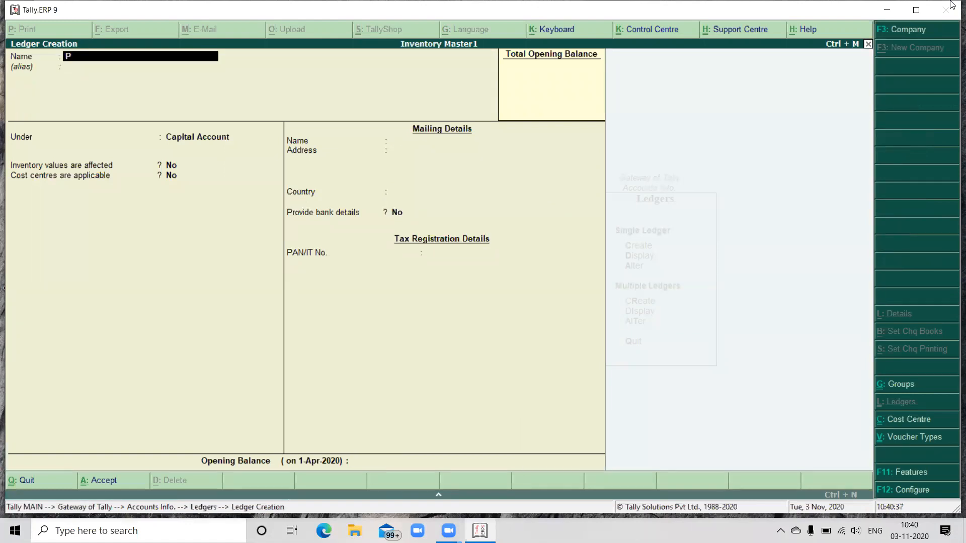
{"action": "type", "text": "urchase"}
{"action": "key", "text": "Return"}
{"action": "key", "text": "Return"}
{"action": "type", "text": "Pu"}
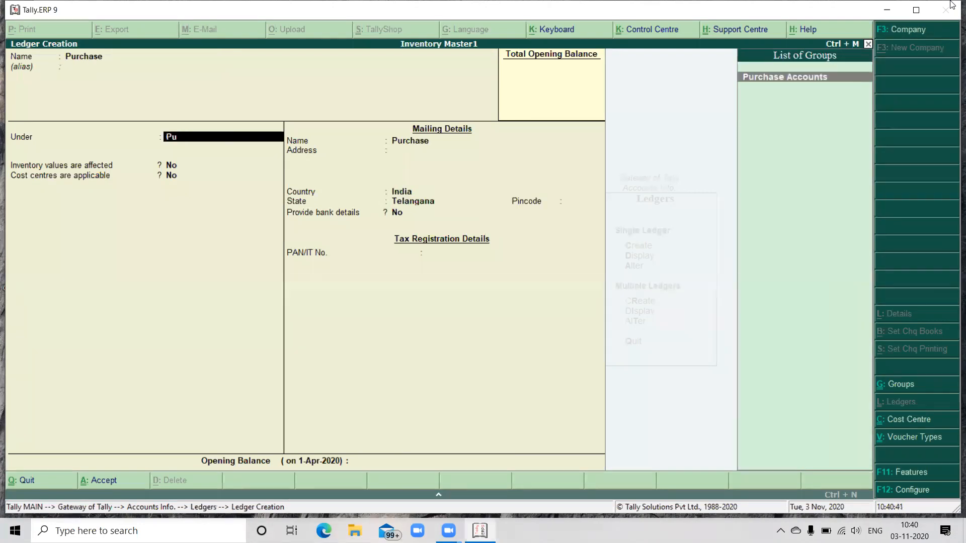
{"action": "key", "text": "Return"}
{"action": "key", "text": "Return"}
{"action": "key", "text": "Return"}
{"action": "key", "text": "Return"}
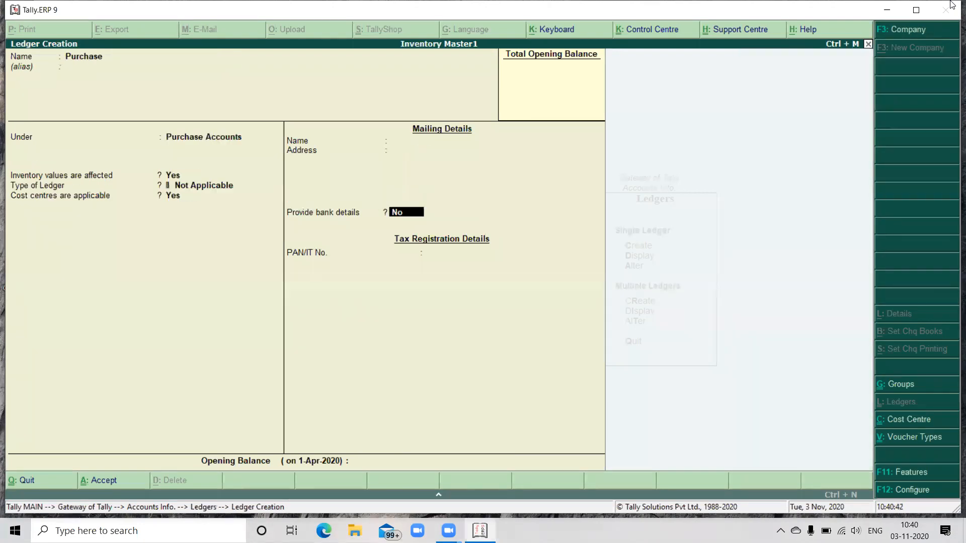
{"action": "key", "text": "Return"}
{"action": "key", "text": "Return"}
Step: Create a Sales ledger under Sales Accounts, keeping the remaining defaults
{"action": "key", "text": "Return"}
{"action": "type", "text": "Sales"}
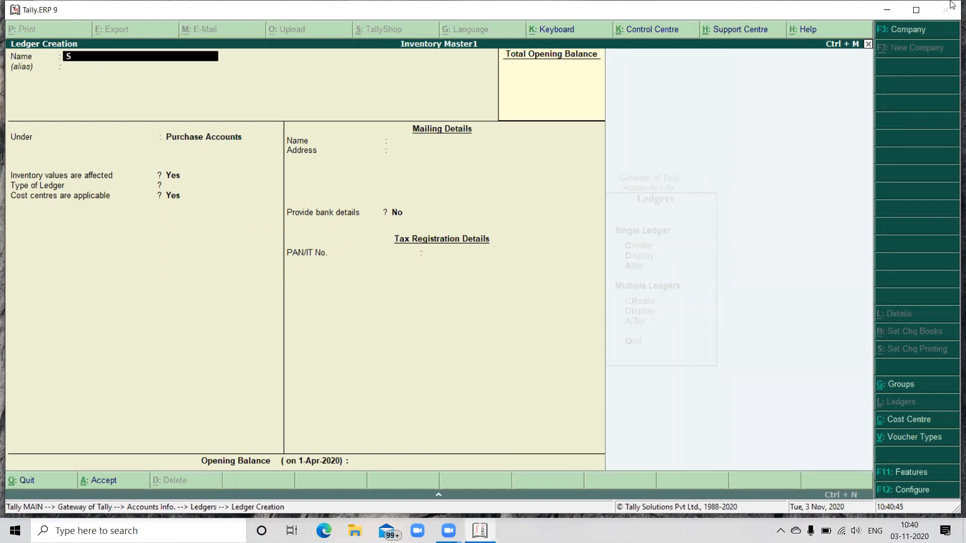
{"action": "key", "text": "Return"}
{"action": "key", "text": "Return"}
{"action": "type", "text": "Sa"}
{"action": "key", "text": "Return"}
{"action": "key", "text": "Return"}
{"action": "key", "text": "Return"}
{"action": "key", "text": "Return"}
{"action": "key", "text": "Return"}
{"action": "key", "text": "Return"}
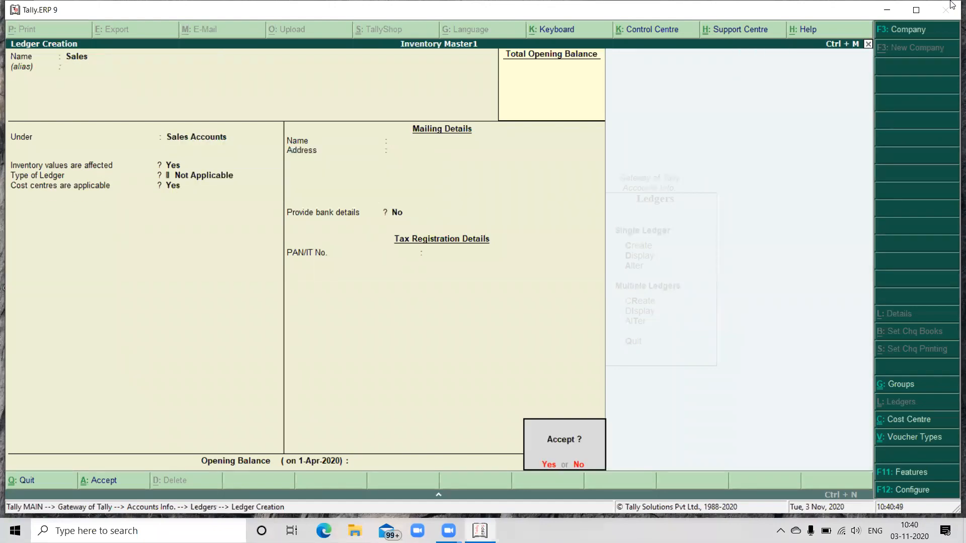
{"action": "key", "text": "Return"}
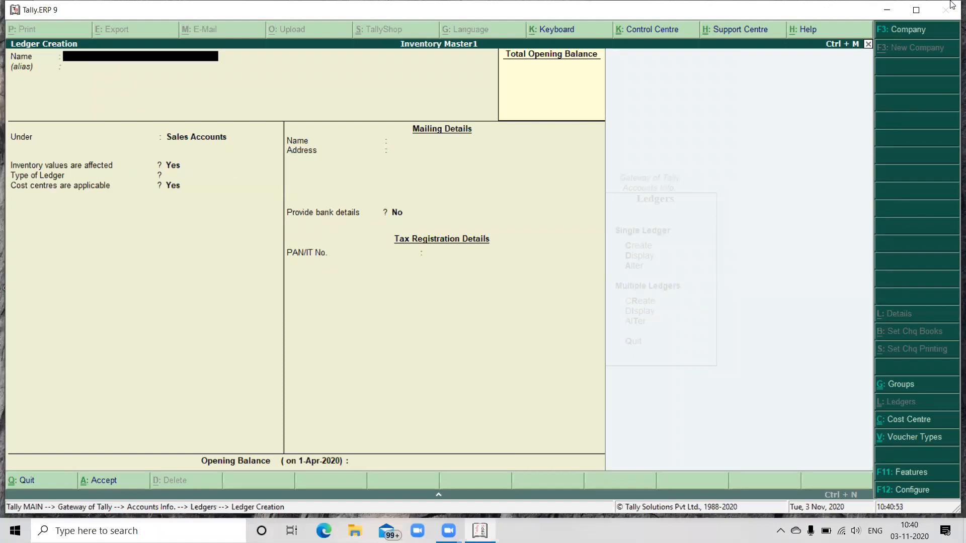
Step: Create a Salaries ledger under Indirect Expenses, keeping the remaining defaults
{"action": "type", "text": "Salaries"}
{"action": "key", "text": "Return"}
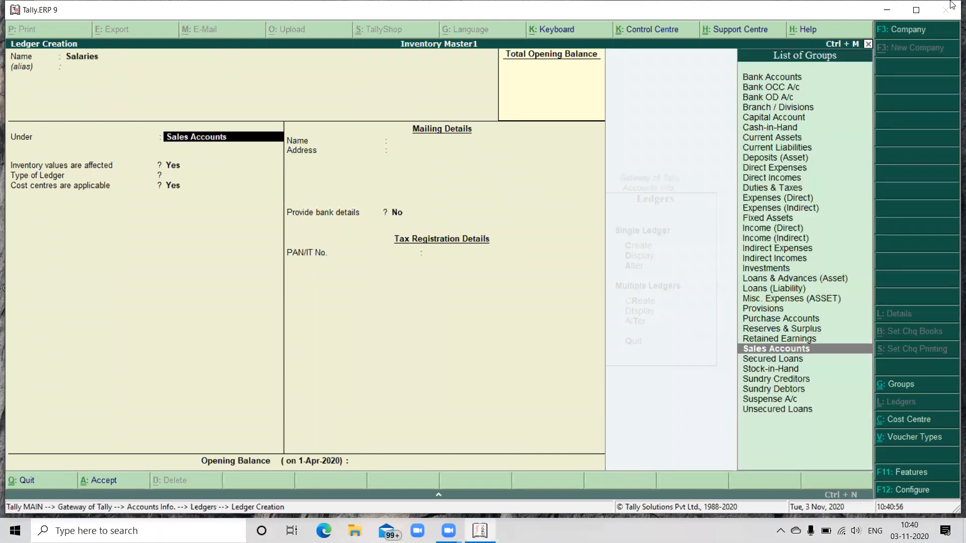
{"action": "type", "text": "S"}
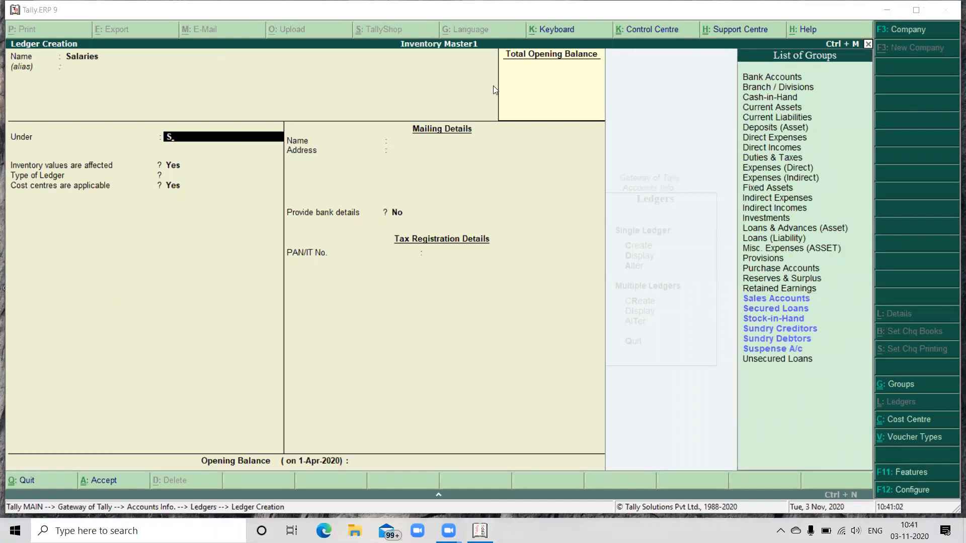
{"action": "key", "text": "BackSpace"}
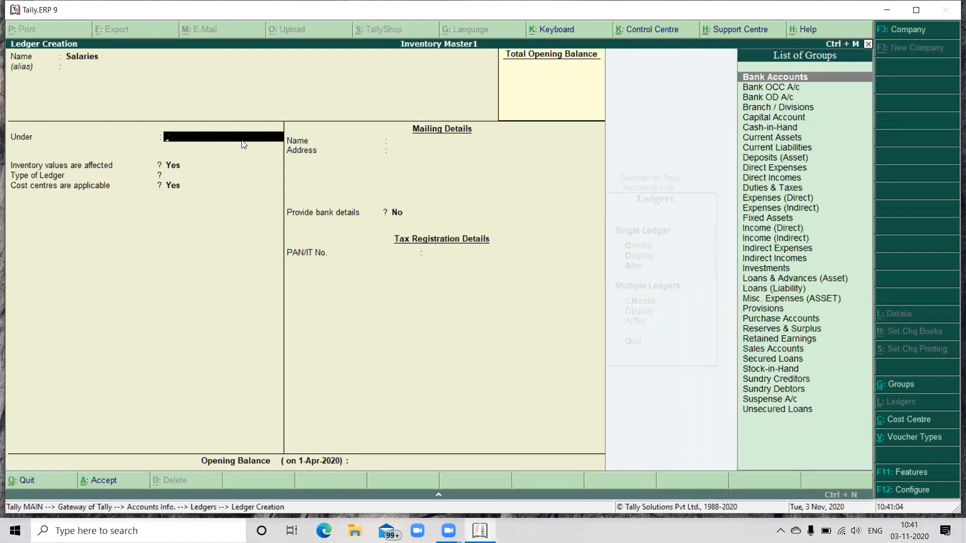
{"action": "type", "text": "I"}
{"action": "key", "text": "Down"}
{"action": "key", "text": "Down"}
{"action": "key", "text": "Down"}
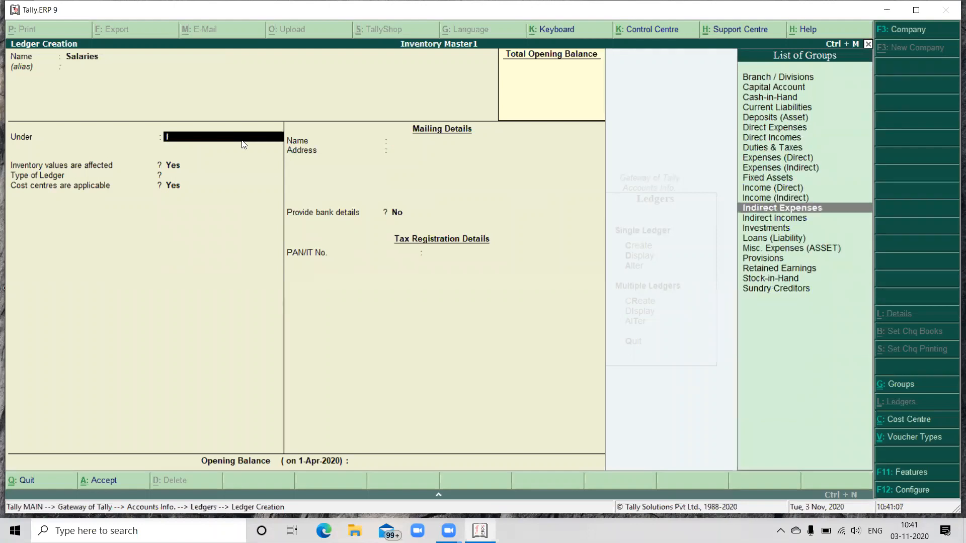
{"action": "key", "text": "Return"}
{"action": "key", "text": "Return"}
{"action": "key", "text": "Return"}
{"action": "key", "text": "Return"}
{"action": "key", "text": "Return"}
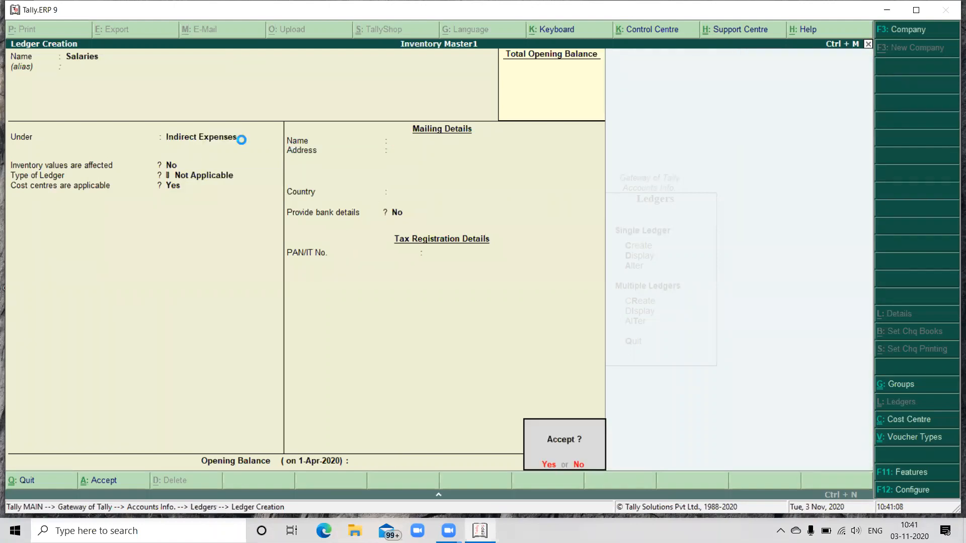
{"action": "key", "text": "Return"}
Step: Create an Electricity Bill ledger under Indirect Expenses, keeping the remaining defaults
{"action": "type", "text": "Electru"}
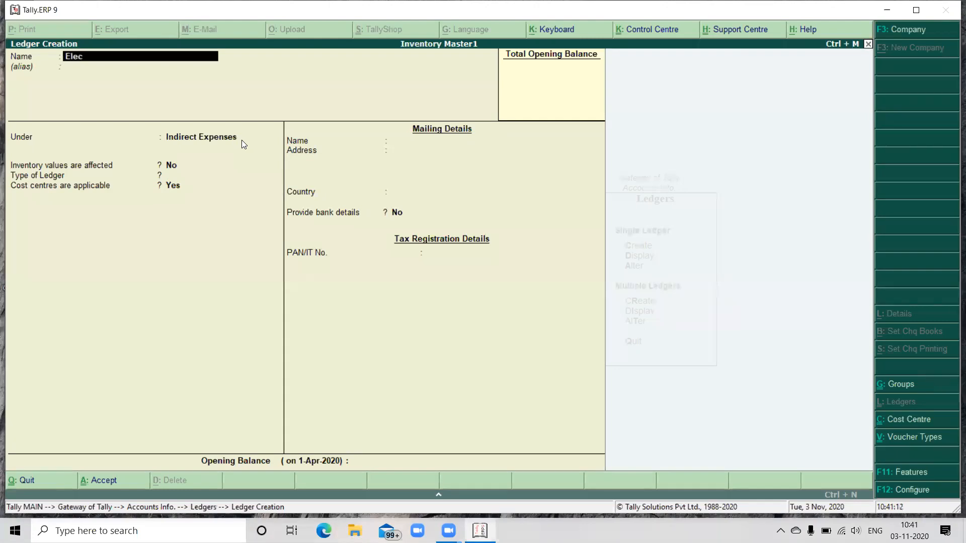
{"action": "key", "text": "BackSpace"}
{"action": "type", "text": "icity Bill"}
{"action": "key", "text": "Return"}
{"action": "key", "text": "Return"}
{"action": "key", "text": "Return"}
{"action": "key", "text": "Return"}
{"action": "key", "text": "Return"}
{"action": "key", "text": "Return"}
{"action": "key", "text": "Return"}
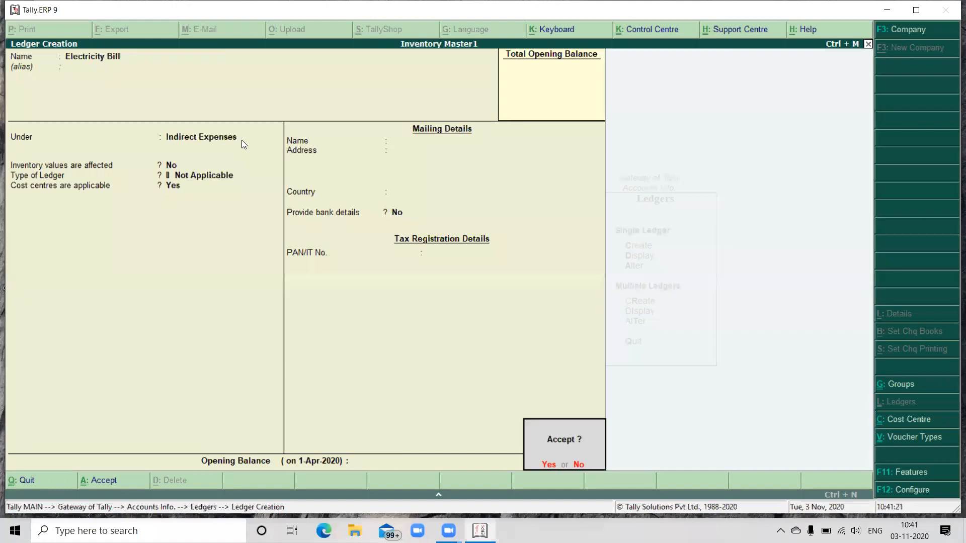
Step: Create a Rent Paid ledger under Indirect Expenses, keeping the remaining defaults
{"action": "key", "text": "Return"}
{"action": "type", "text": "Reny"}
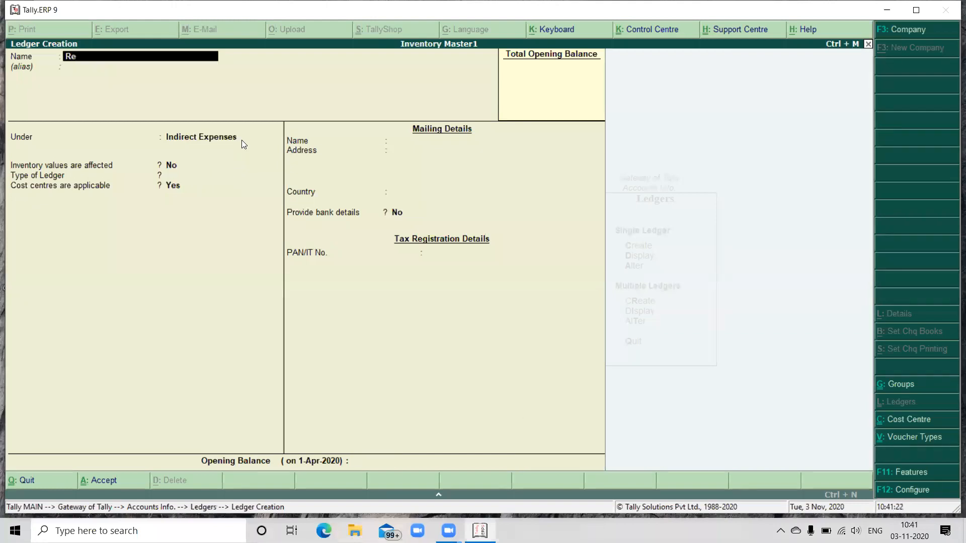
{"action": "key", "text": "BackSpace"}
{"action": "type", "text": "t Paid"}
Step: Create a Tele Phone Bill ledger under Indirect Expenses and return to the Gateway of Tally
{"action": "key", "text": "Return"}
{"action": "key", "text": "Return"}
{"action": "key", "text": "Return"}
{"action": "key", "text": "Return"}
{"action": "key", "text": "Return"}
{"action": "key", "text": "Return"}
{"action": "key", "text": "Return"}
{"action": "key", "text": "Return"}
{"action": "type", "text": "Tele Pn"}
{"action": "key", "text": "BackSpace"}
{"action": "type", "text": "hone Bill"}
{"action": "key", "text": "Return"}
{"action": "key", "text": "Return"}
{"action": "key", "text": "Return"}
{"action": "key", "text": "Return"}
{"action": "key", "text": "Return"}
{"action": "key", "text": "Return"}
{"action": "key", "text": "Return"}
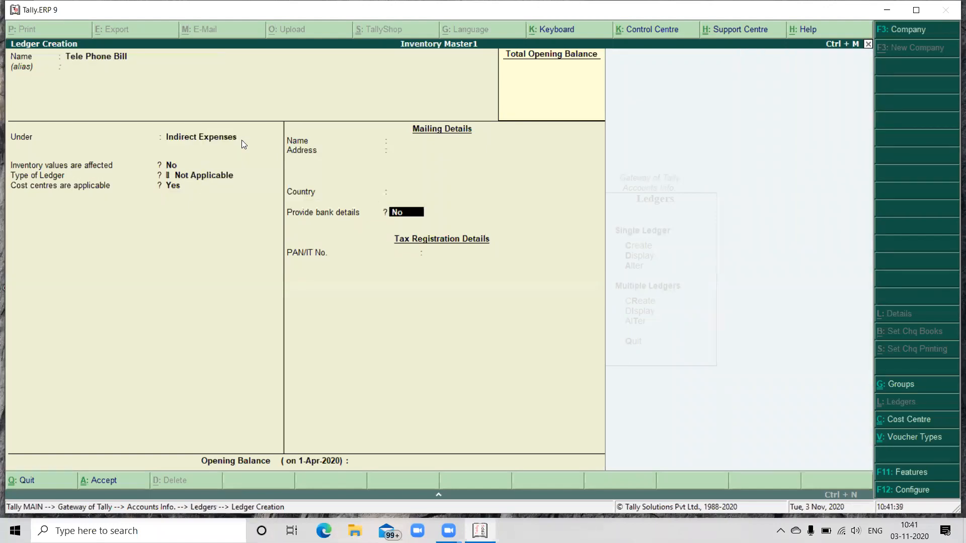
{"action": "key", "text": "Return"}
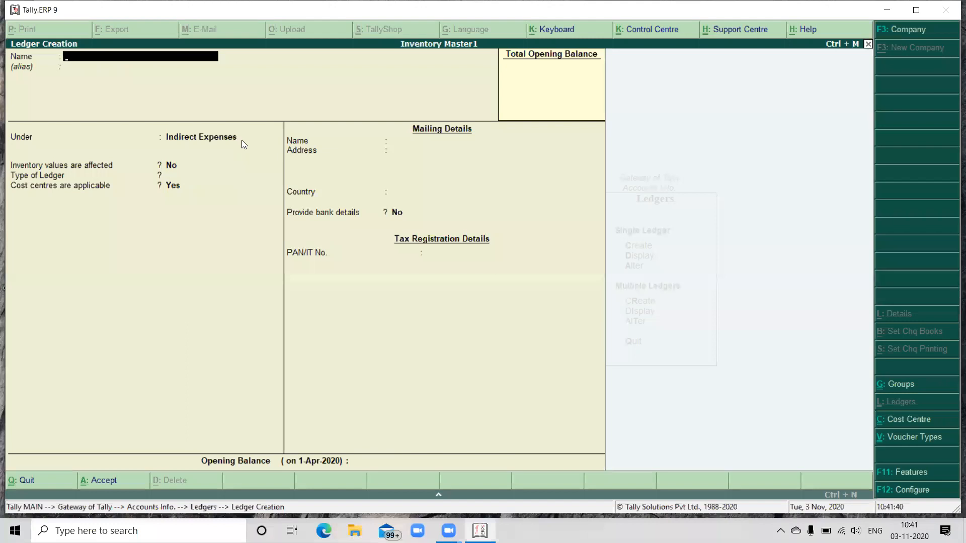
{"action": "key", "text": "Escape"}
{"action": "key", "text": "Return"}
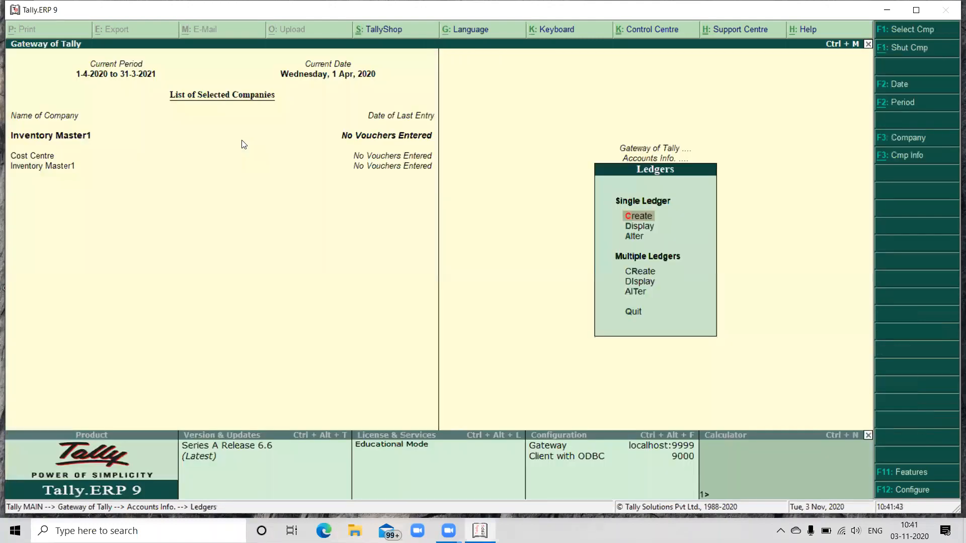
{"action": "key", "text": "Escape"}
{"action": "key", "text": "Escape"}
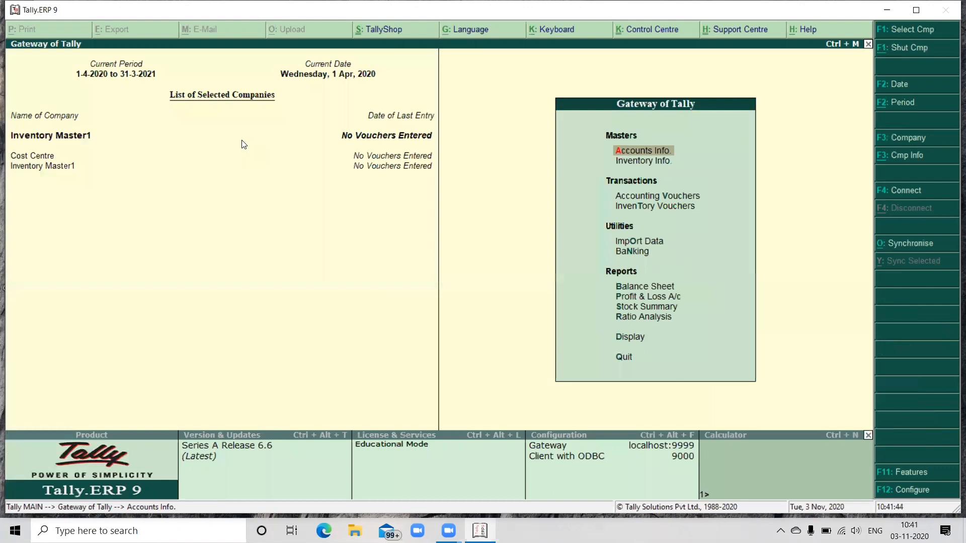
Step: Open the inventory masters of the Inventory Master1 company
{"action": "key", "text": "Down"}
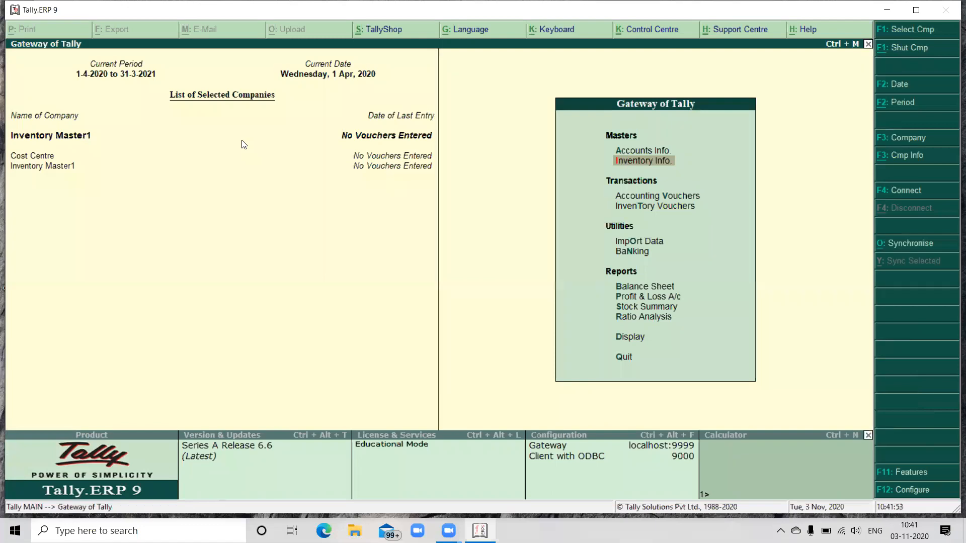
{"action": "key", "text": "Return"}
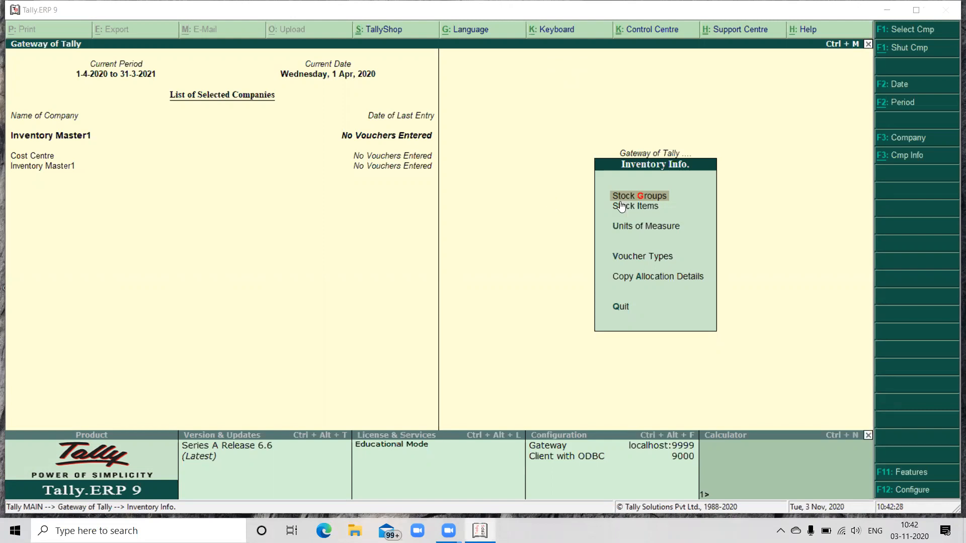
{"action": "left_click", "coordinate": [649, 206]}
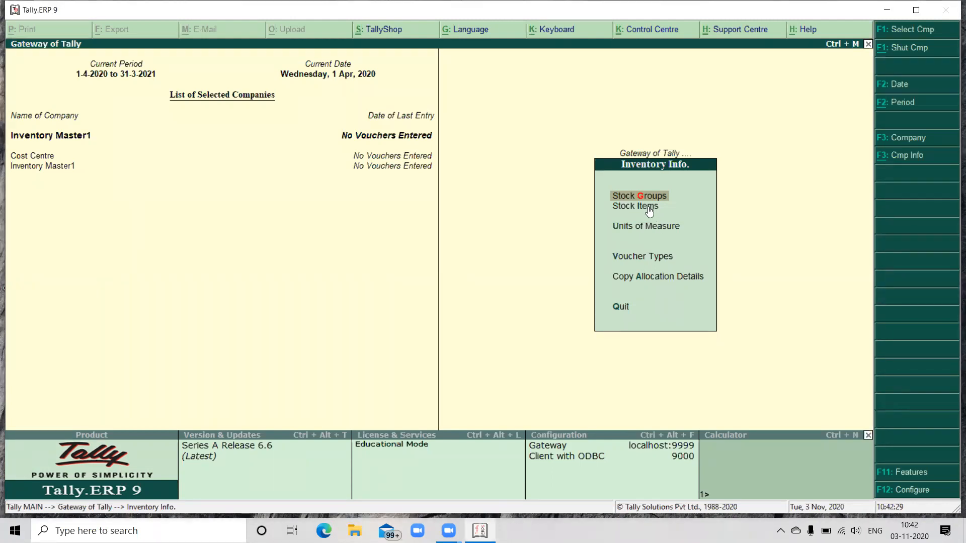
Step: Create a stock group named Finished Goods under Primary, keeping quantities of items not added
{"action": "left_click", "coordinate": [643, 194]}
{"action": "key", "text": "Return"}
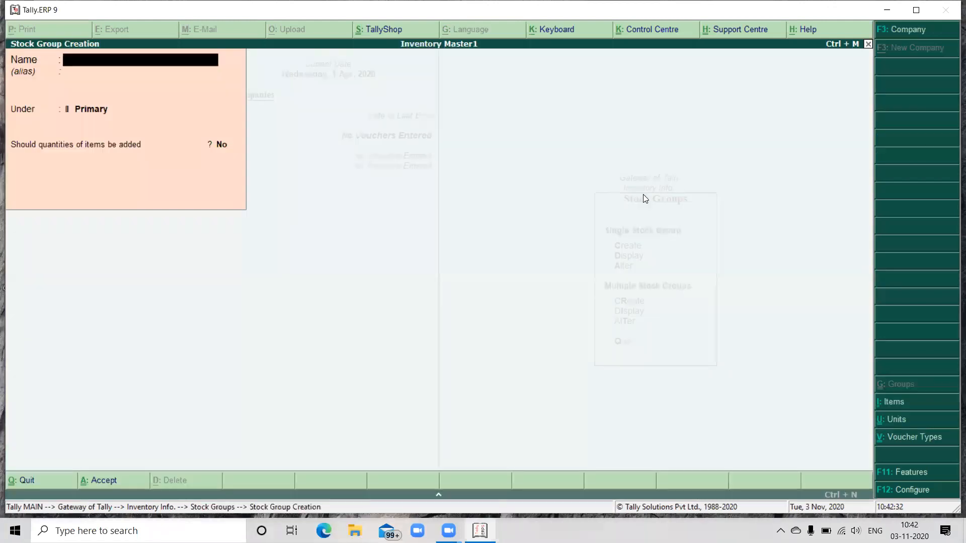
{"action": "type", "text": "Finished Goods"}
{"action": "key", "text": "Return"}
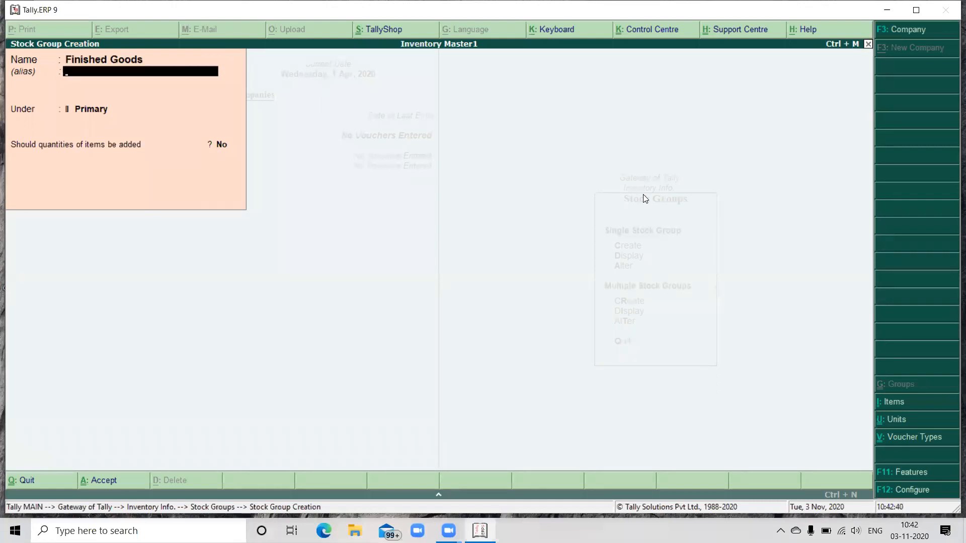
{"action": "key", "text": "Return"}
{"action": "key", "text": "Return"}
{"action": "key", "text": "Return"}
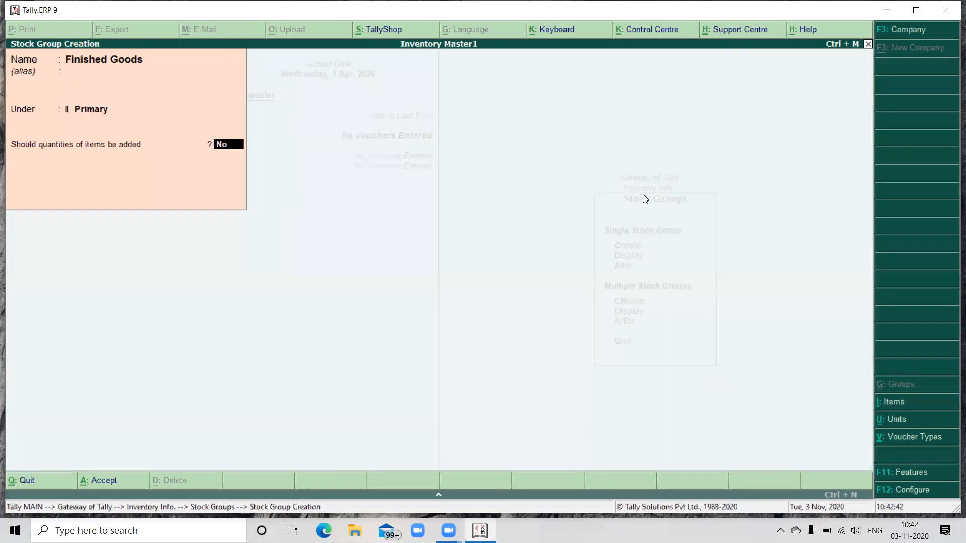
{"action": "key", "text": "Return"}
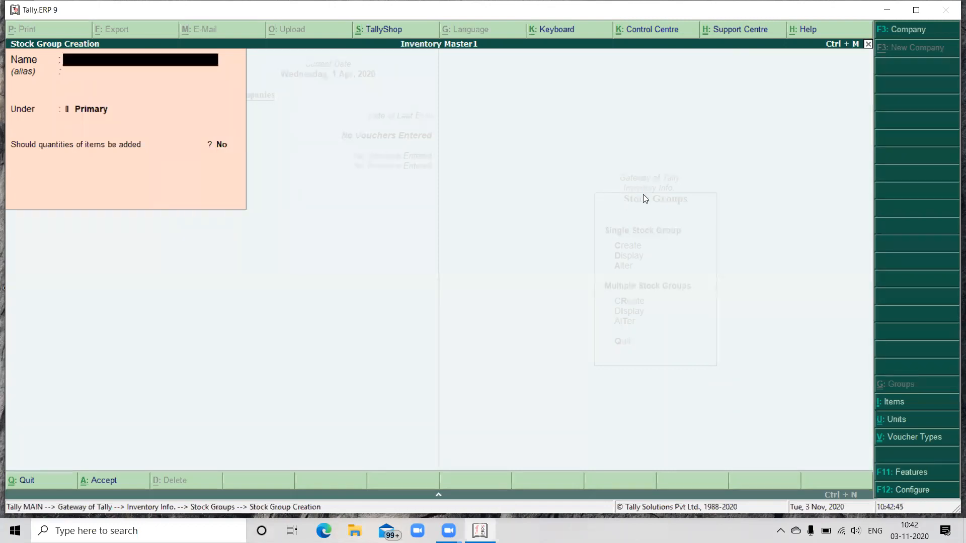
Step: Create a Raw Material stock group under Primary with the remaining defaults and return to the inventory masters
{"action": "type", "text": "Raw Material"}
{"action": "key", "text": "Return"}
{"action": "key", "text": "Return"}
{"action": "key", "text": "Return"}
{"action": "key", "text": "Return"}
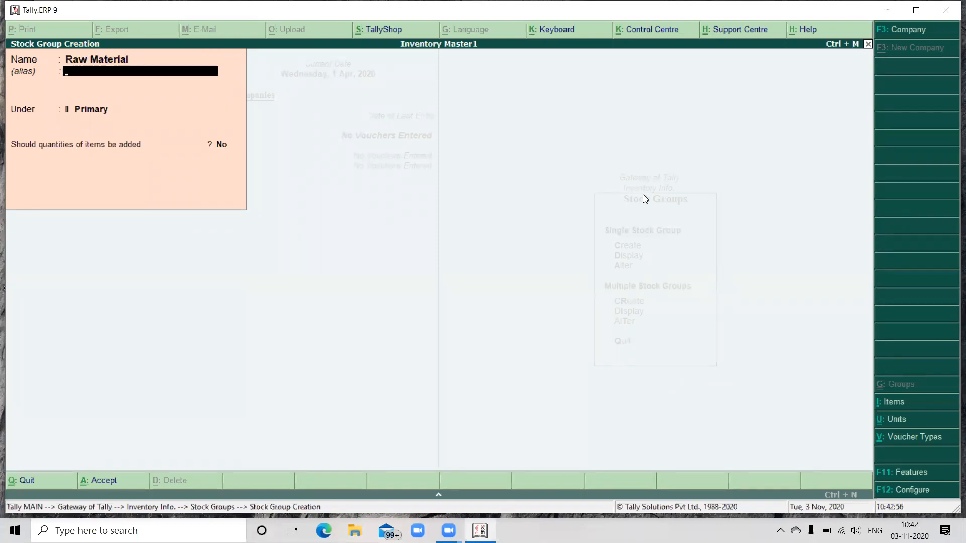
{"action": "key", "text": "Return"}
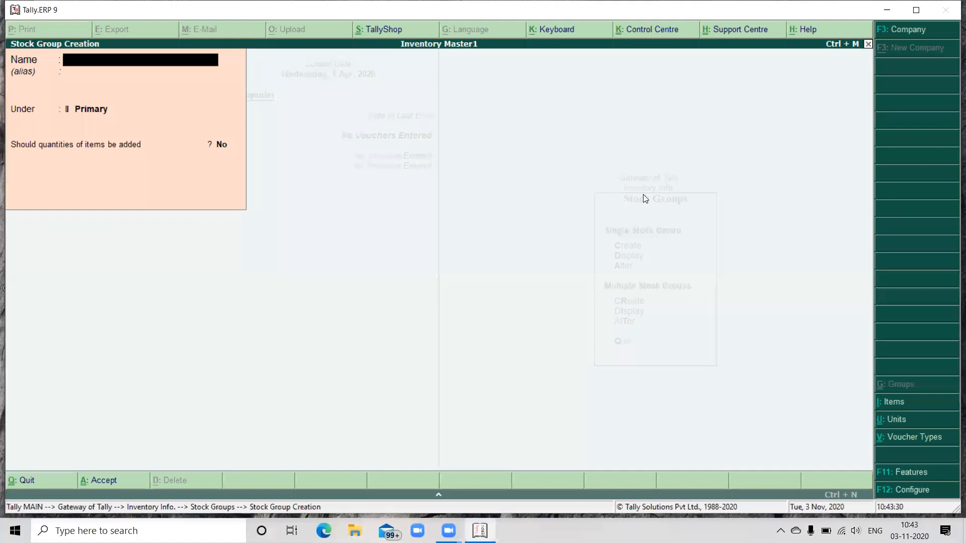
{"action": "key", "text": "Escape"}
{"action": "key", "text": "Escape"}
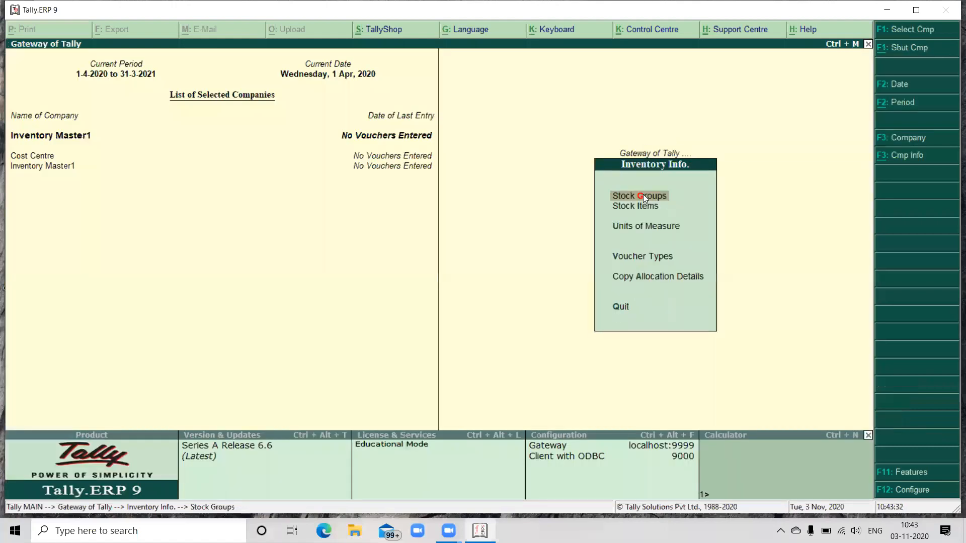
Step: Create a simple unit of measure with symbol no's, formal name Numbers and 0 decimal places
{"action": "key", "text": "Down"}
{"action": "key", "text": "Down"}
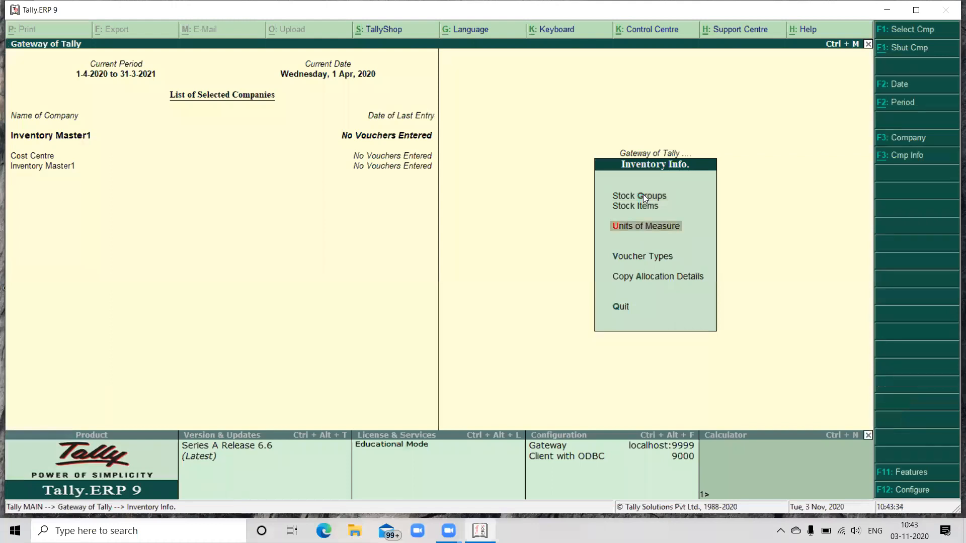
{"action": "key", "text": "Up"}
{"action": "key", "text": "Down"}
{"action": "key", "text": "Return"}
{"action": "key", "text": "Return"}
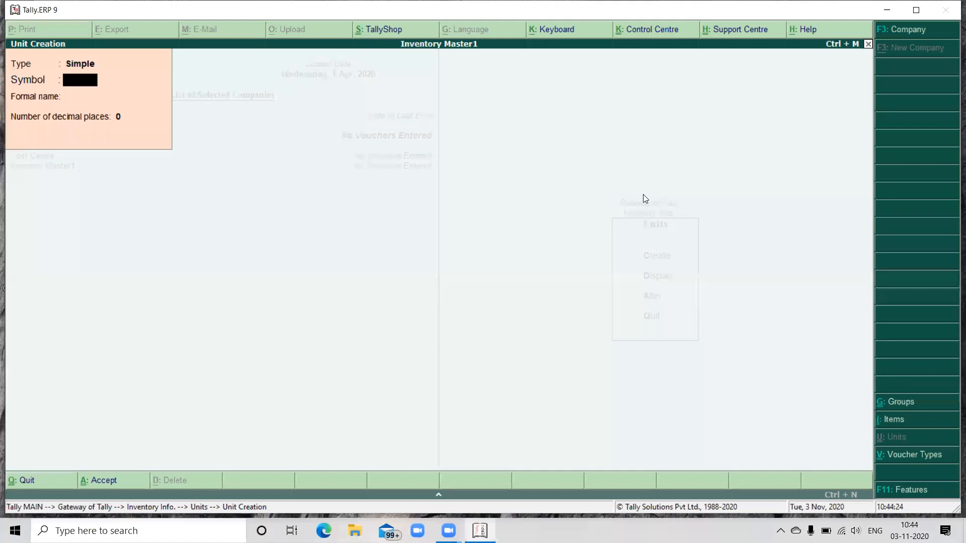
{"action": "type", "text": "no's"}
{"action": "key", "text": "Return"}
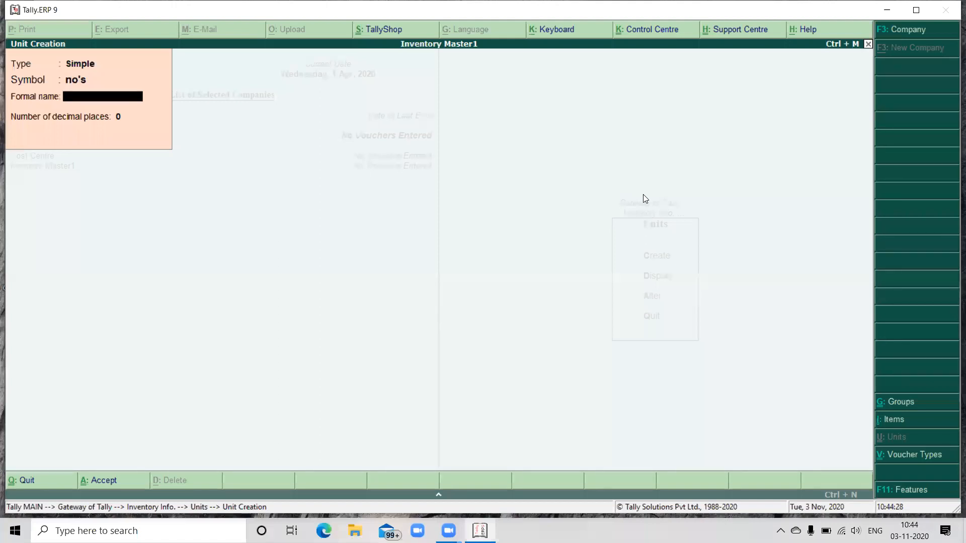
{"action": "type", "text": "Numbers"}
{"action": "key", "text": "Return"}
{"action": "key", "text": "Return"}
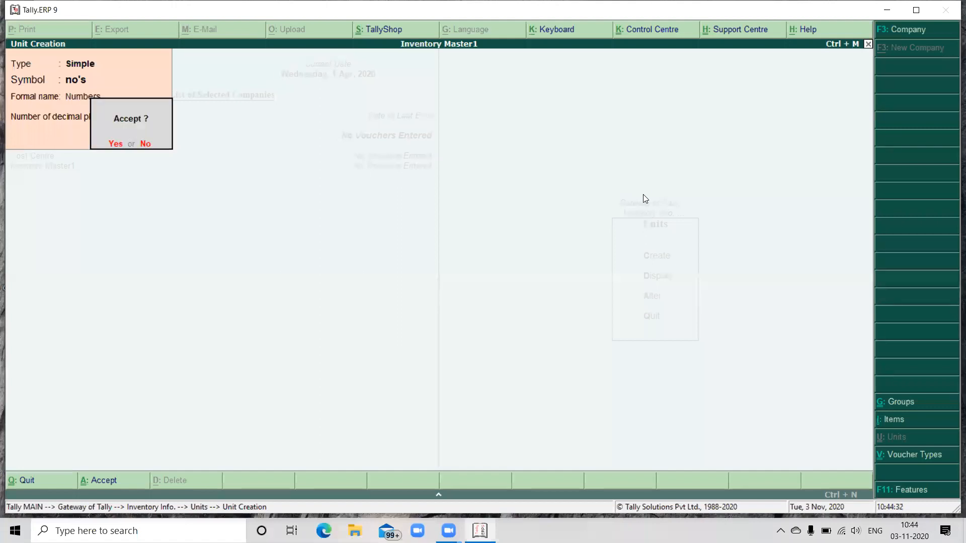
{"action": "key", "text": "Return"}
Step: Create a simple unit with symbol kg's, formal name Kili Grams and 0 decimal places
{"action": "type", "text": "kg"}
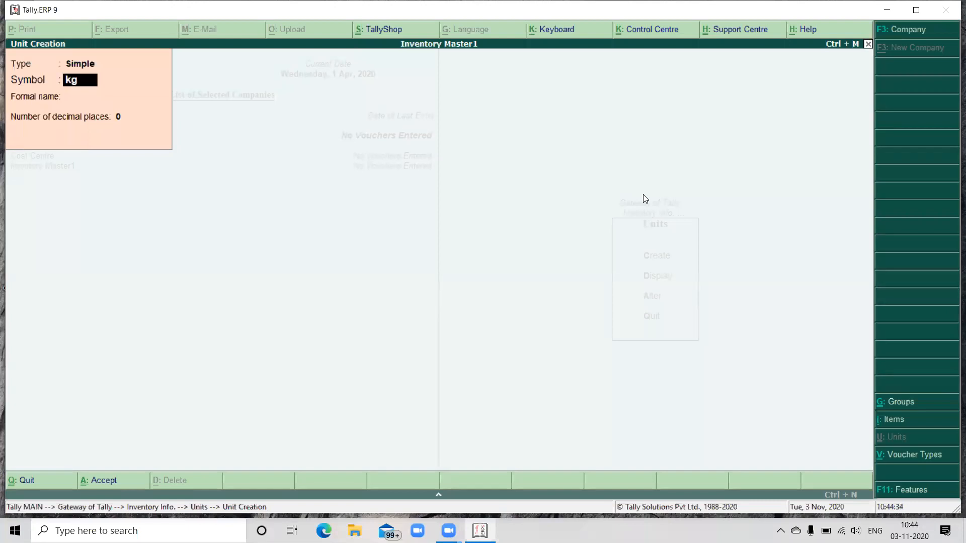
{"action": "type", "text": "'s"}
{"action": "key", "text": "Return"}
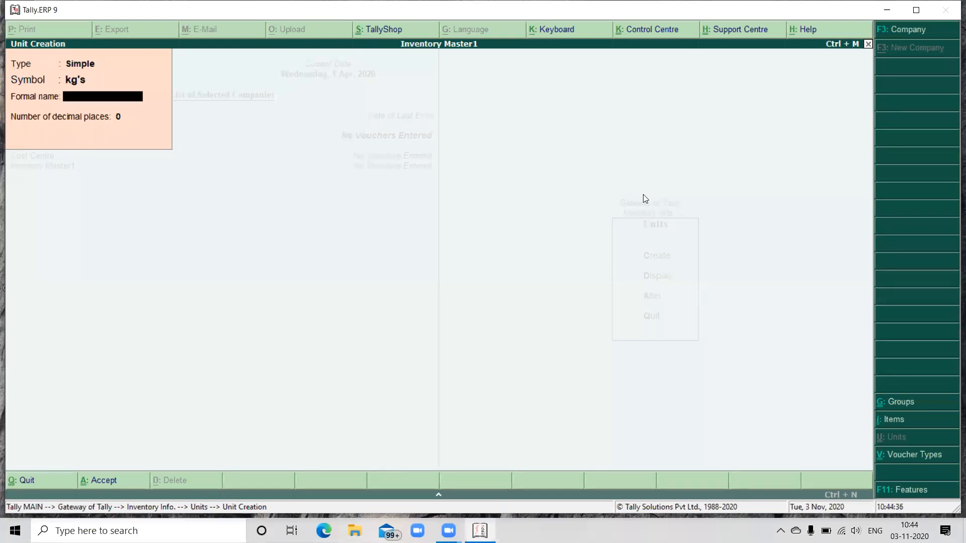
{"action": "type", "text": "Kili Grams"}
{"action": "key", "text": "Return"}
{"action": "key", "text": "Return"}
Step: Create a simple unit with symbol box's, formal name Boxes and 0 decimal places, and return to the inventory masters
{"action": "key", "text": "Return"}
{"action": "type", "text": "b"}
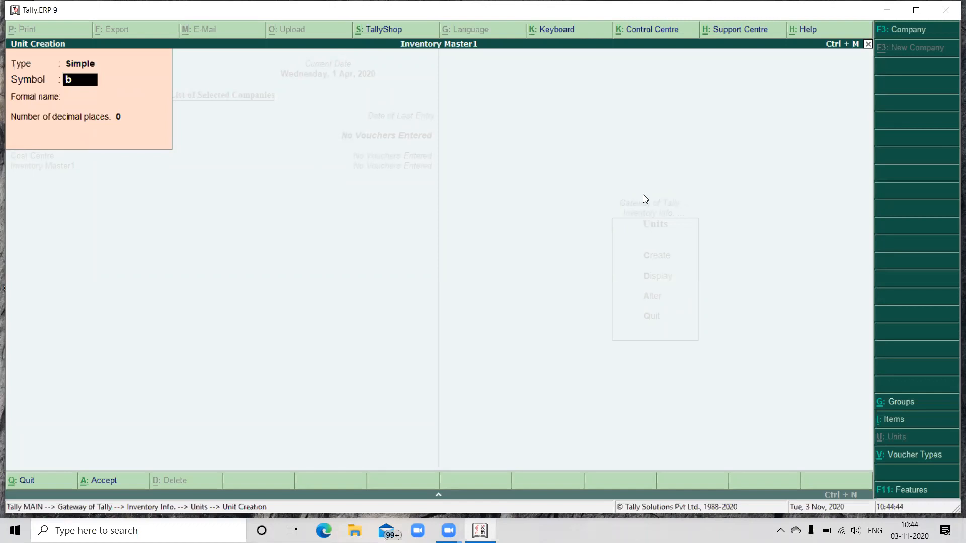
{"action": "type", "text": "os"}
{"action": "key", "text": "BackSpace"}
{"action": "type", "text": "x's"}
{"action": "key", "text": "Return"}
{"action": "type", "text": "Boxes"}
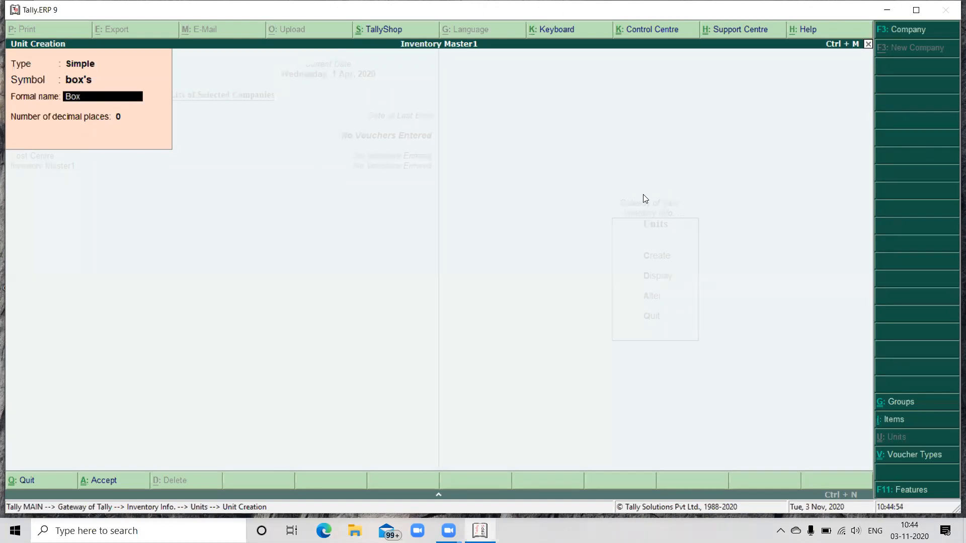
{"action": "key", "text": "Return"}
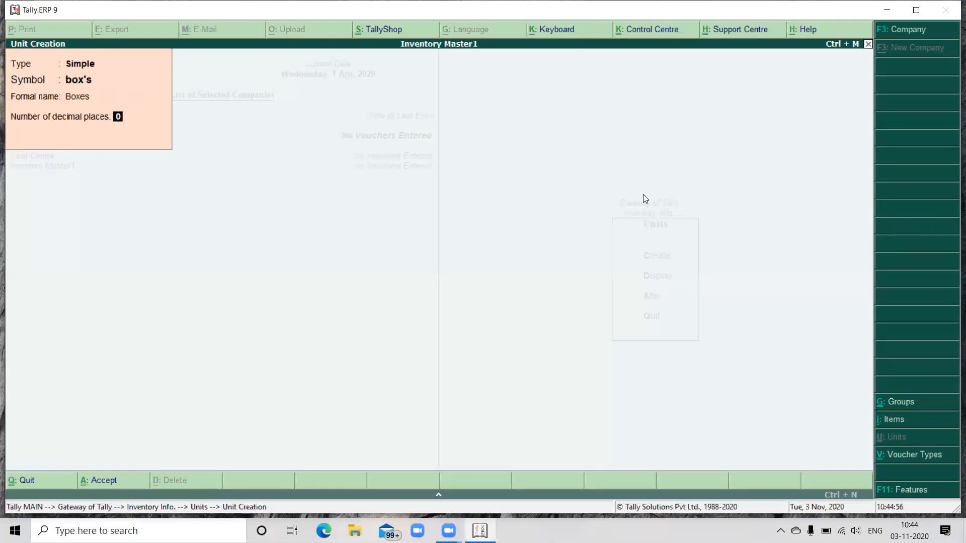
{"action": "key", "text": "Return"}
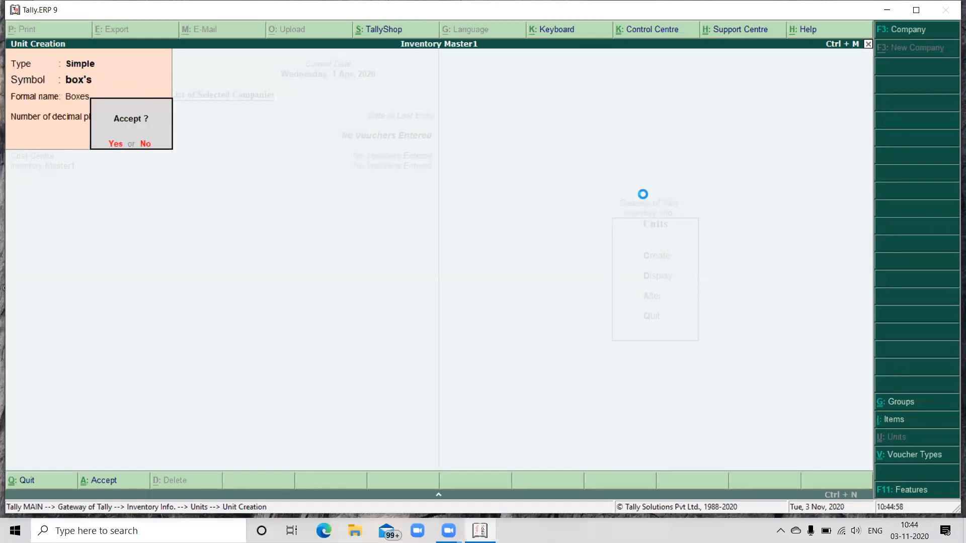
{"action": "key", "text": "Return"}
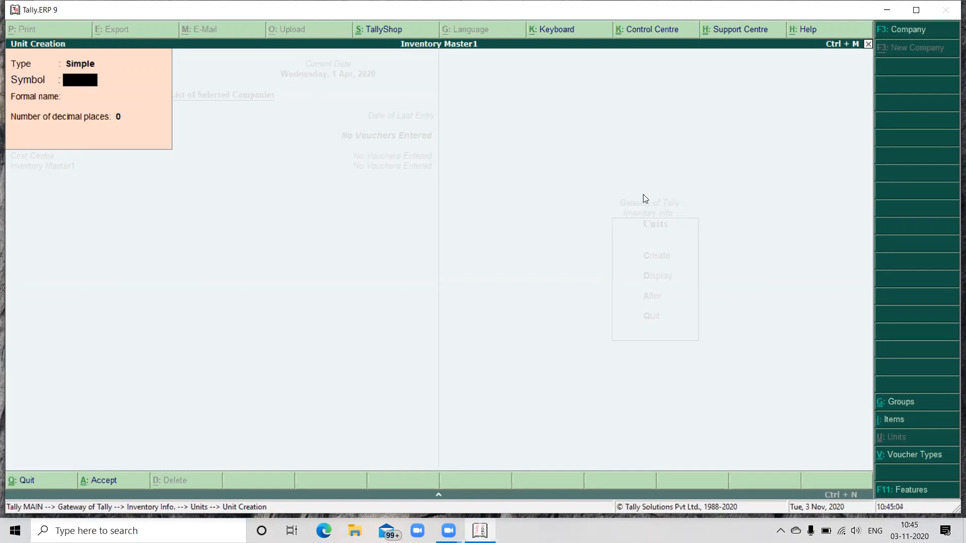
{"action": "key", "text": "Escape"}
{"action": "key", "text": "Return"}
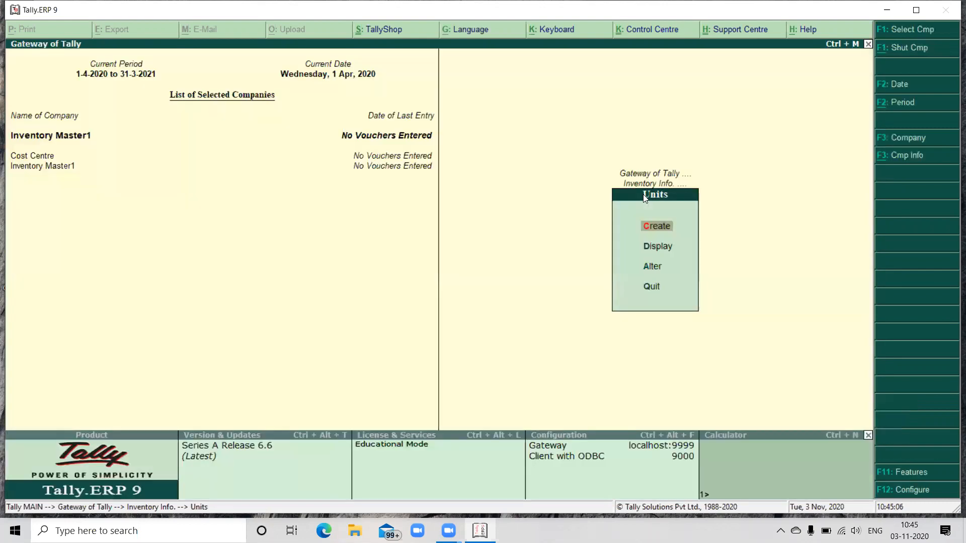
{"action": "key", "text": "Escape"}
Step: Start a single stock item named Watches under Finished Goods with no's as its unit
{"action": "key", "text": "Up"}
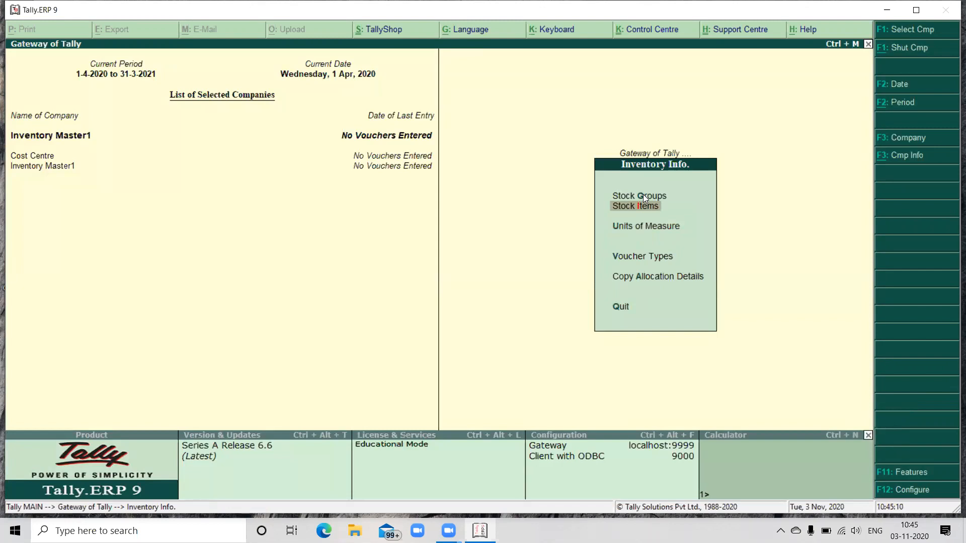
{"action": "key", "text": "Return"}
{"action": "key", "text": "Return"}
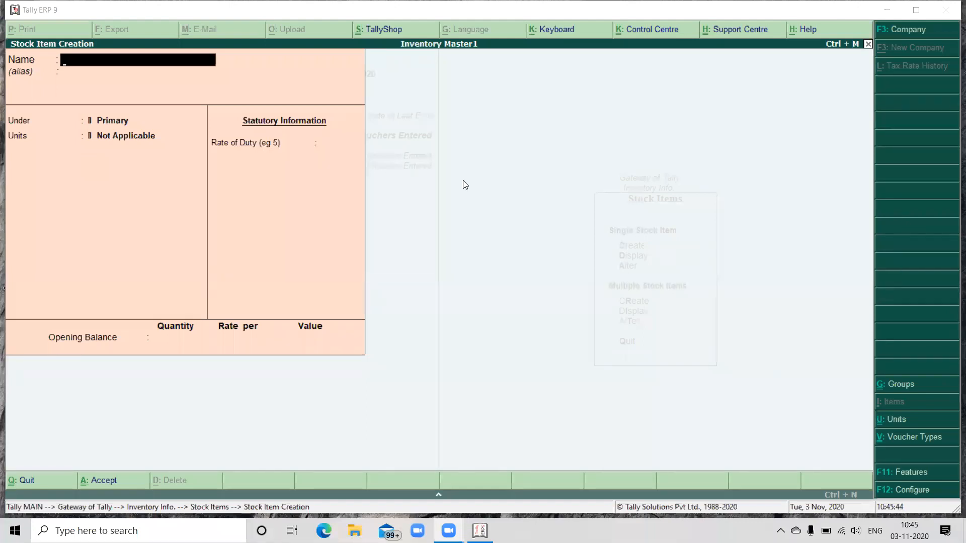
{"action": "left_click", "coordinate": [147, 80]}
{"action": "type", "text": "W"}
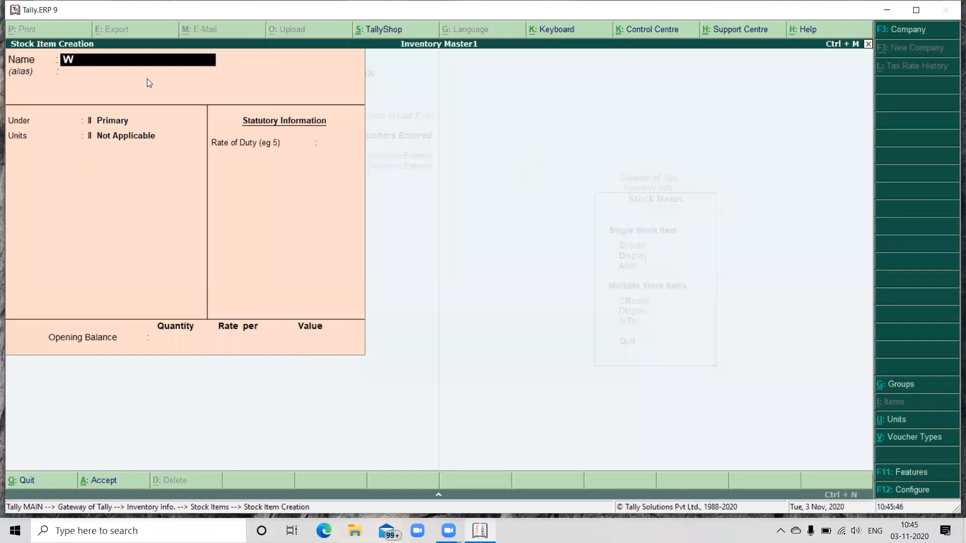
{"action": "type", "text": "atches"}
{"action": "key", "text": "Return"}
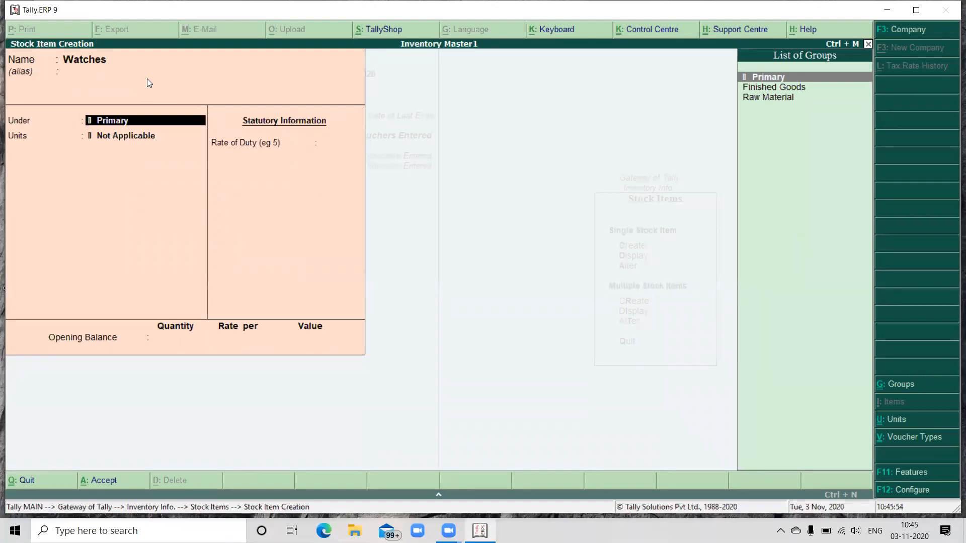
{"action": "key", "text": "Down"}
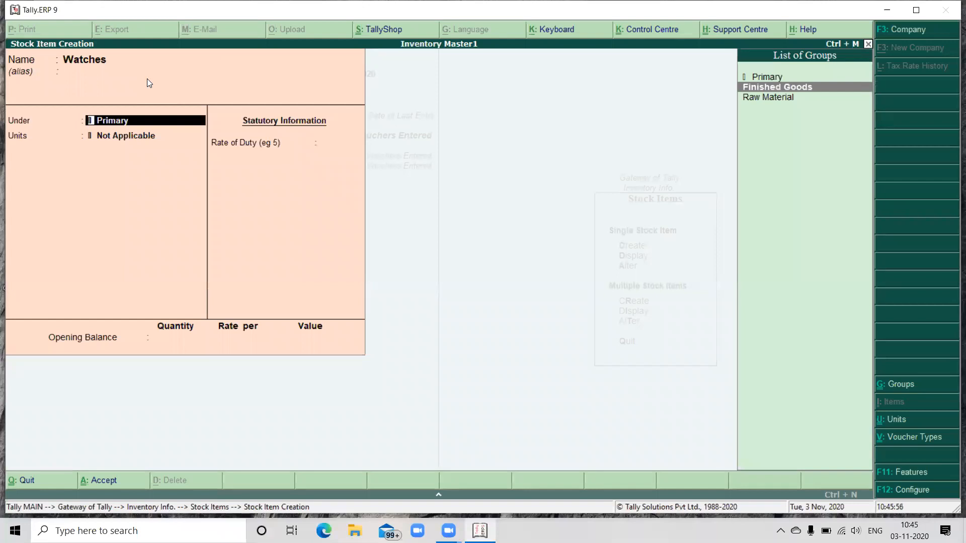
{"action": "key", "text": "Return"}
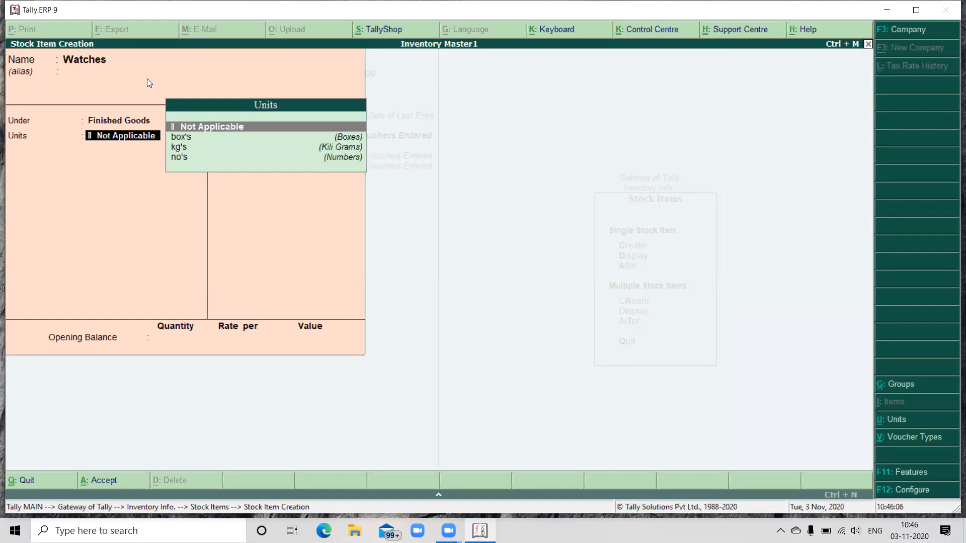
{"action": "key", "text": "Down"}
{"action": "key", "text": "Down"}
{"action": "key", "text": "Down"}
{"action": "key", "text": "Return"}
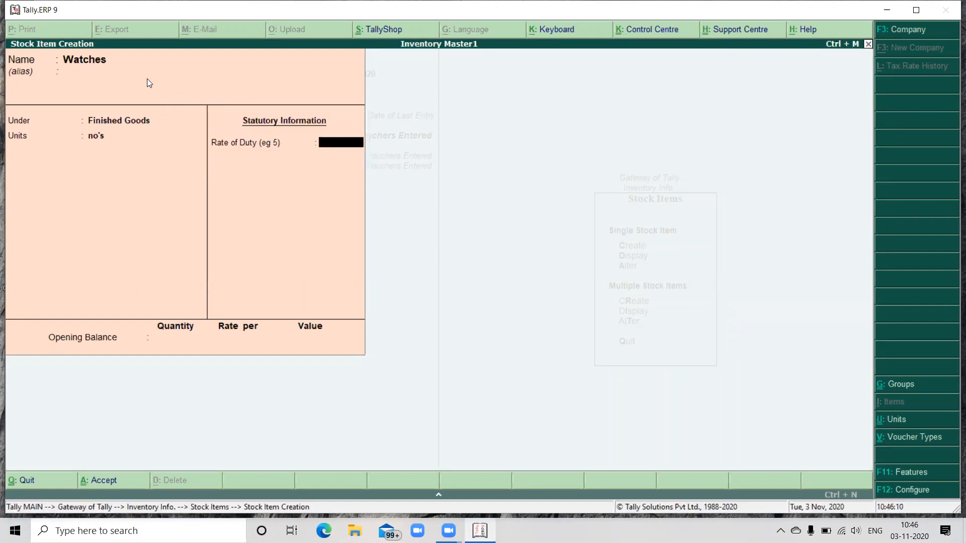
Step: Go back to the unit choices for Watches, review the available units and keep no's
{"action": "key", "text": "BackSpace"}
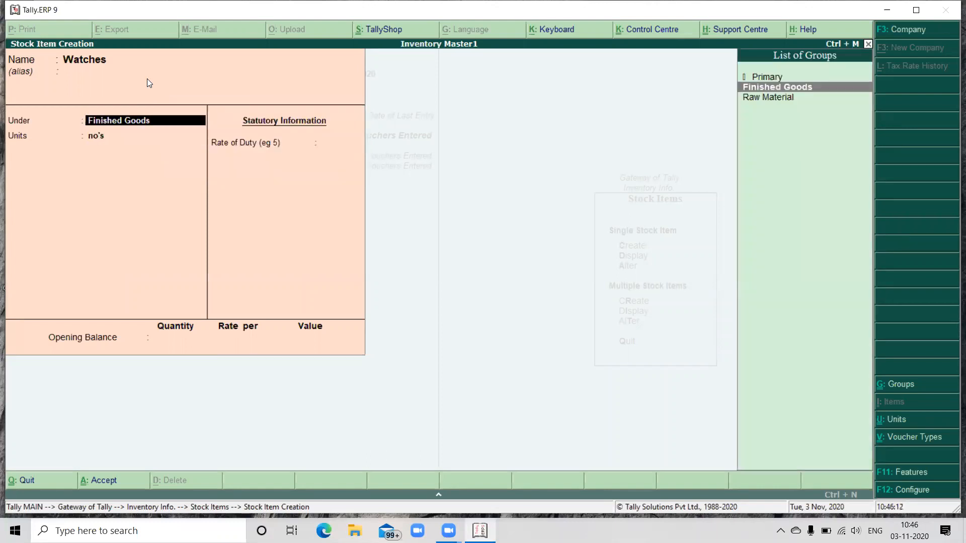
{"action": "key", "text": "Return"}
{"action": "key", "text": "Up"}
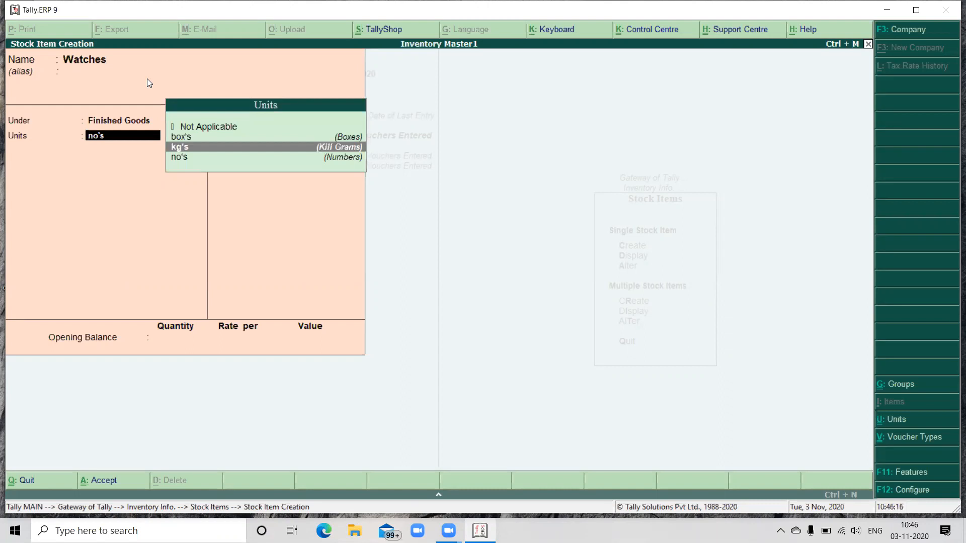
{"action": "key", "text": "Up"}
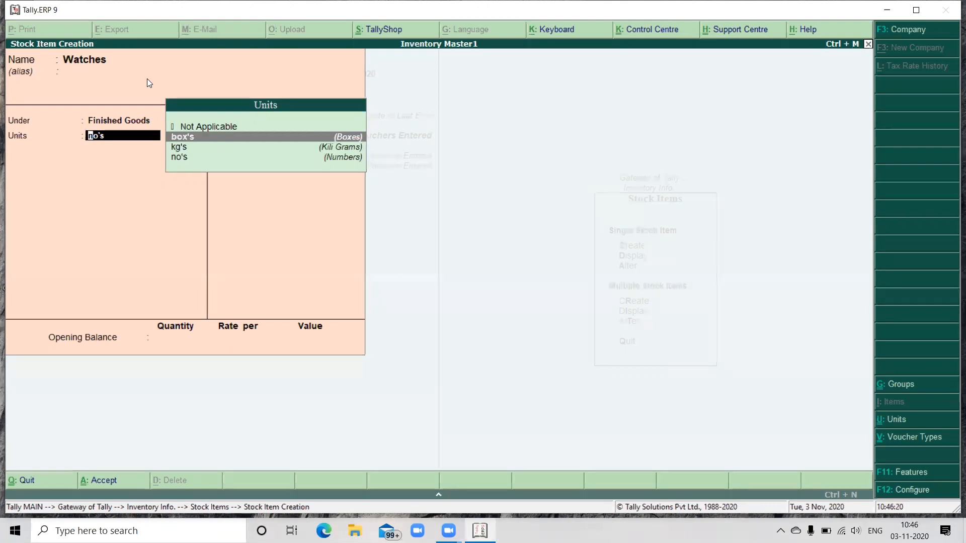
{"action": "key", "text": "Down"}
{"action": "key", "text": "Down"}
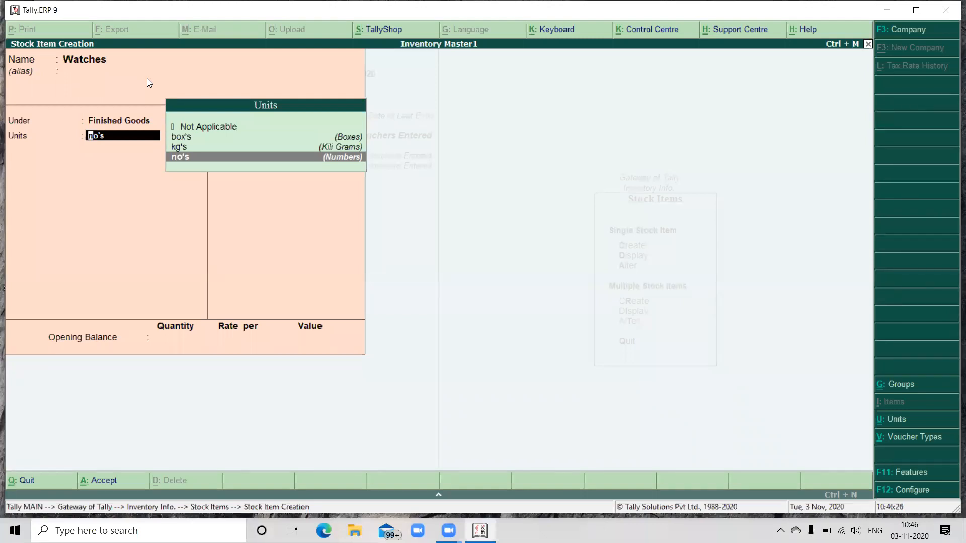
{"action": "key", "text": "Return"}
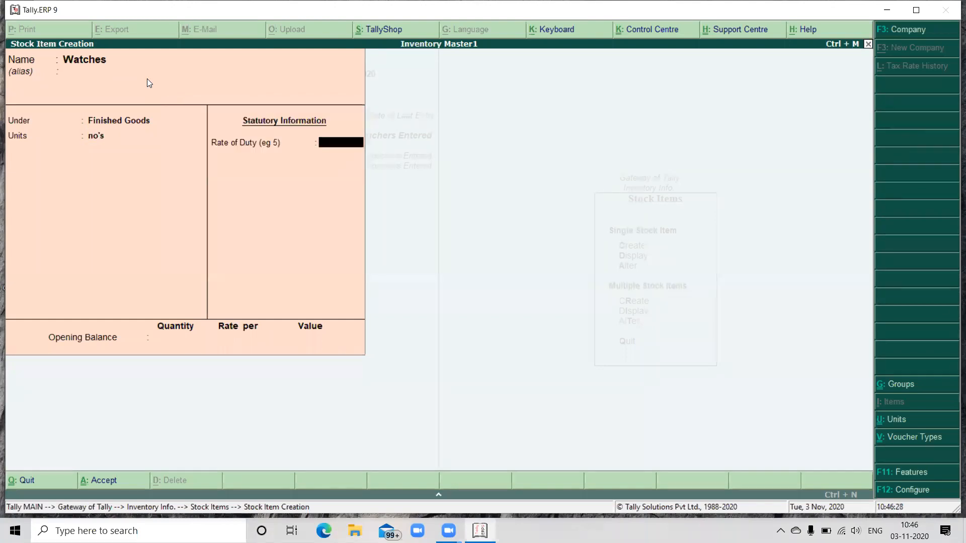
Step: Leave the duty rate for Watches at 0, set its opening balance to 20 no's at a rate of 300, and save the item
{"action": "key", "text": "Return"}
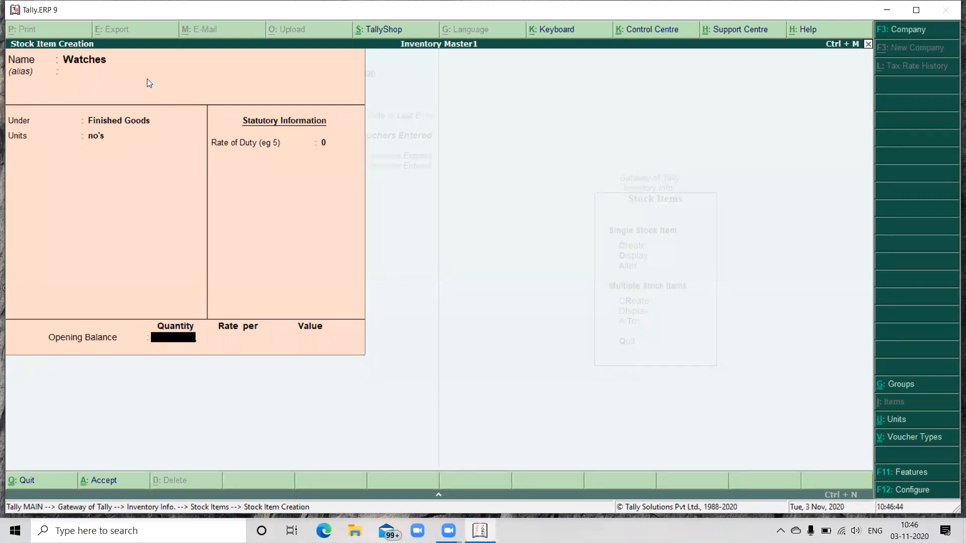
{"action": "type", "text": "20"}
{"action": "key", "text": "Return"}
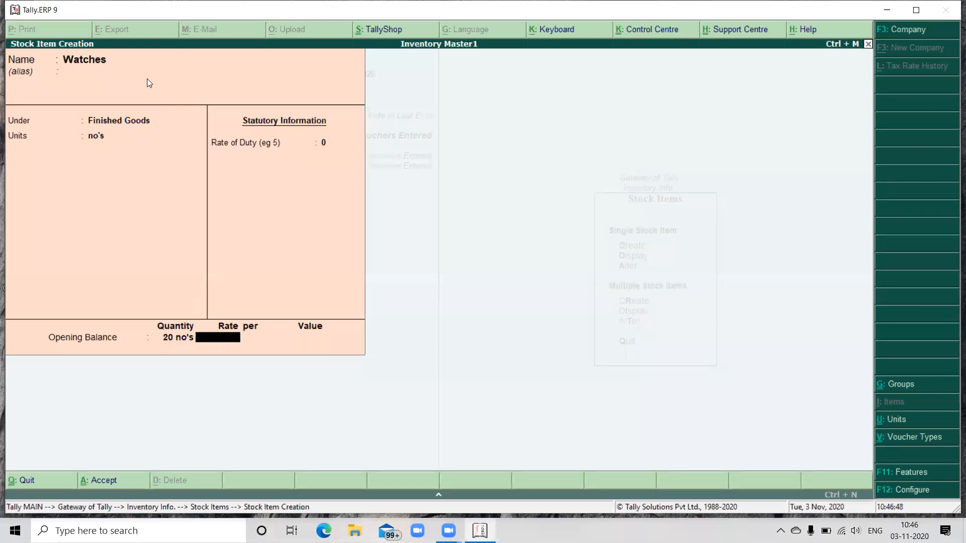
{"action": "type", "text": "300"}
{"action": "key", "text": "Return"}
{"action": "key", "text": "Return"}
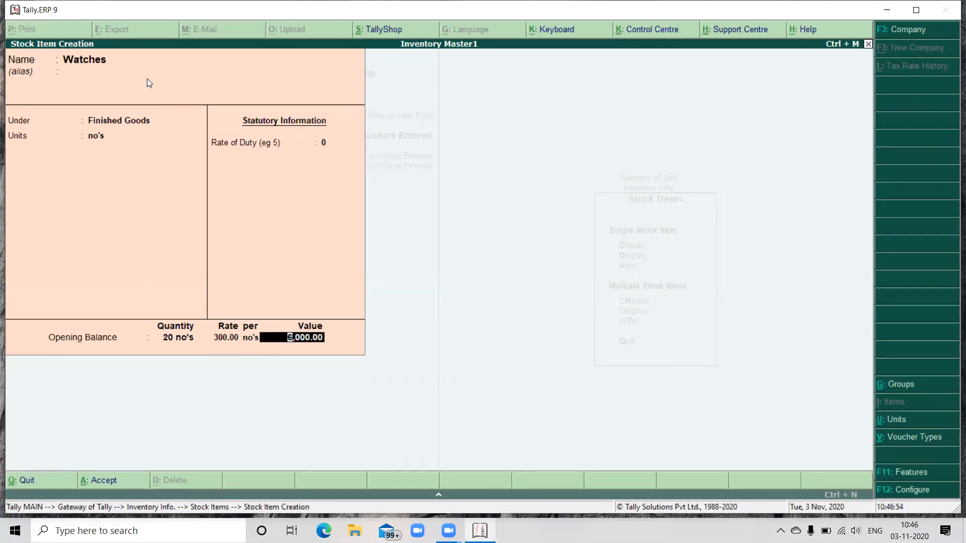
{"action": "key", "text": "Return"}
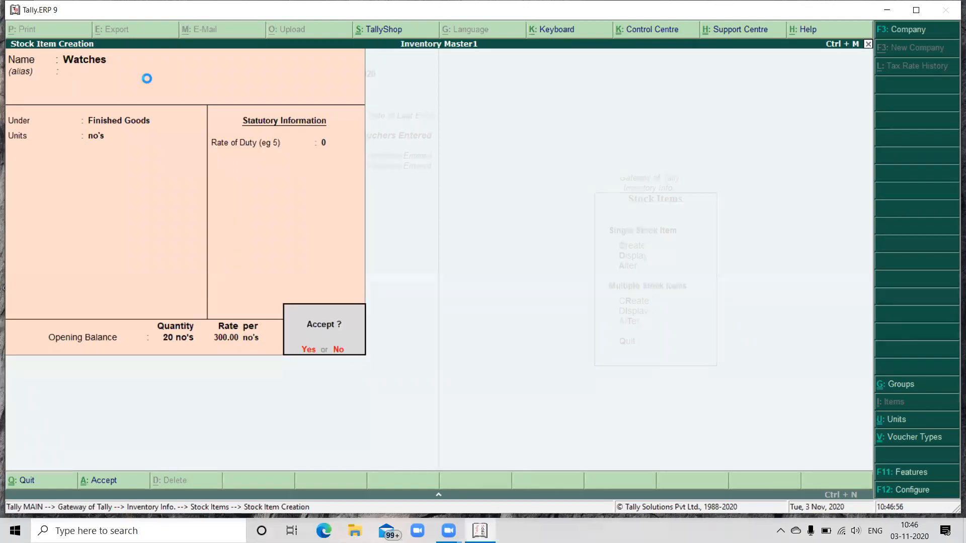
{"action": "key", "text": "Return"}
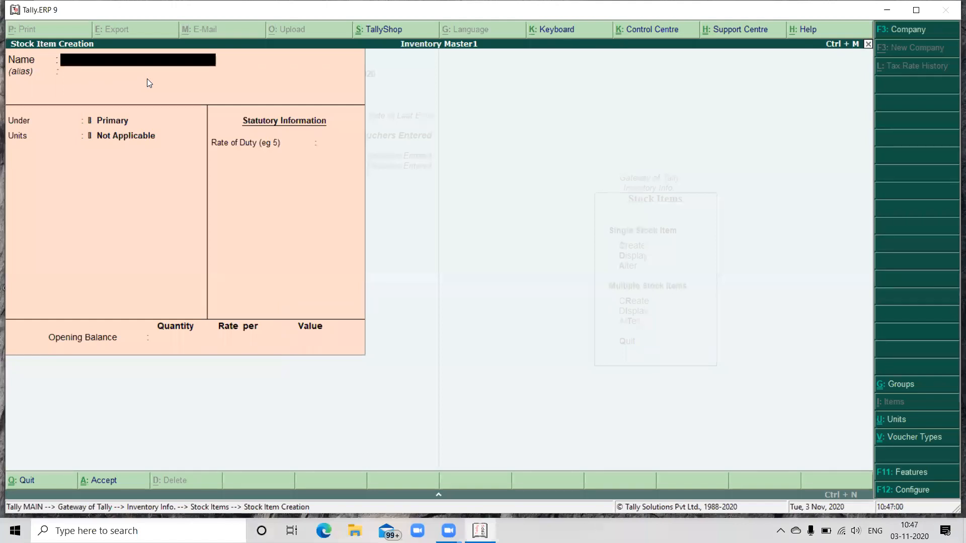
Step: Start a stock item named Cameras under Finished Goods with no's as its unit and the duty rate left at 0
{"action": "type", "text": "Cameras"}
{"action": "key", "text": "Return"}
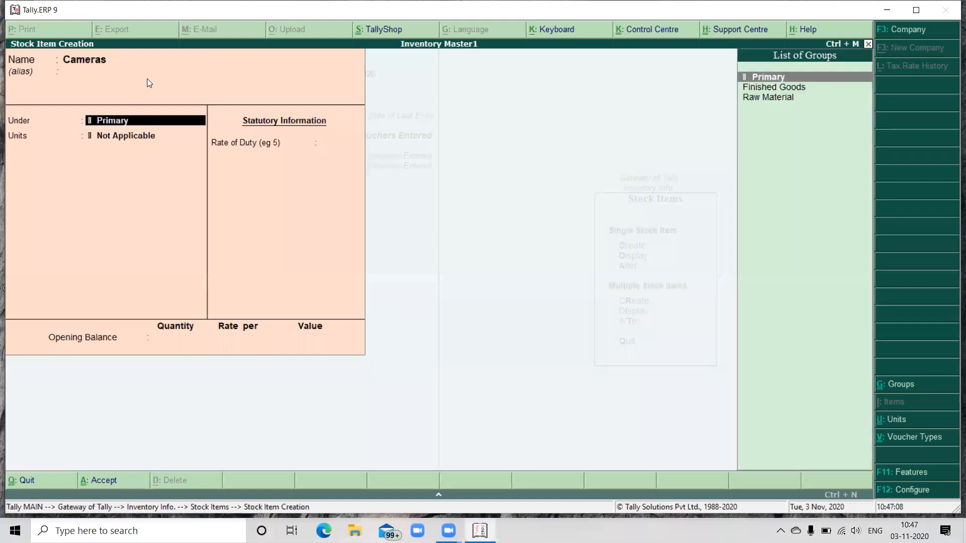
{"action": "key", "text": "Down"}
{"action": "key", "text": "Return"}
{"action": "key", "text": "Down"}
{"action": "key", "text": "Down"}
{"action": "key", "text": "Down"}
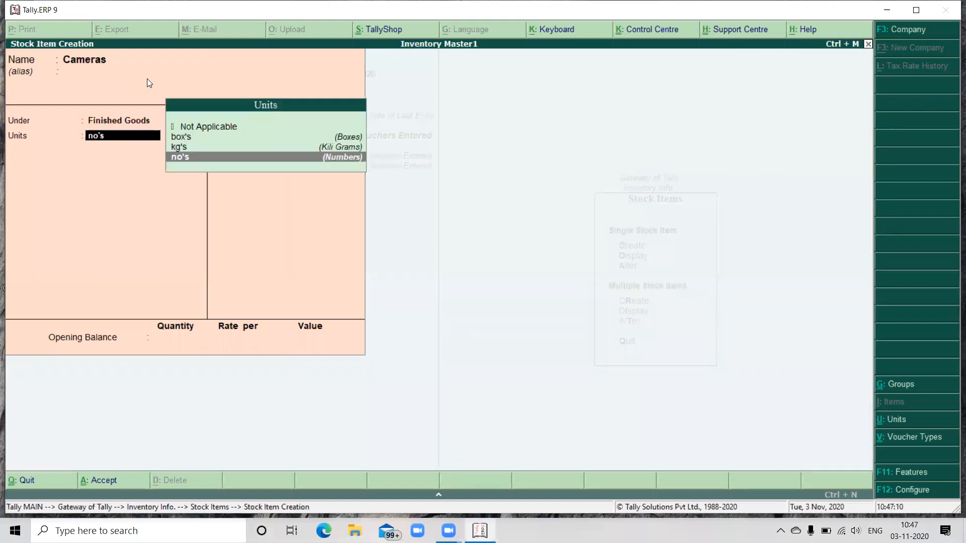
{"action": "key", "text": "Return"}
{"action": "key", "text": "Return"}
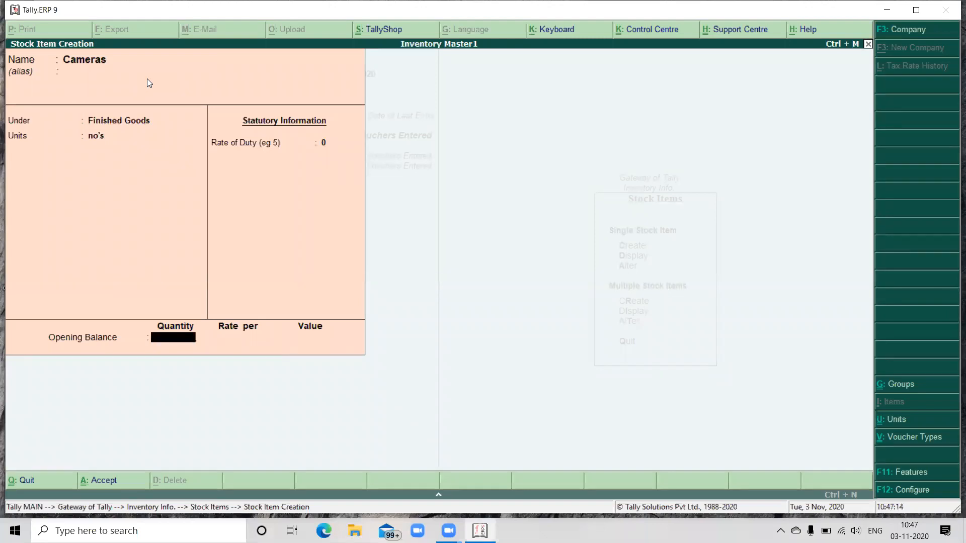
Step: Set the opening balance of Cameras to 5 no's at a rate of 500 and save the item
{"action": "type", "text": "5"}
{"action": "key", "text": "Return"}
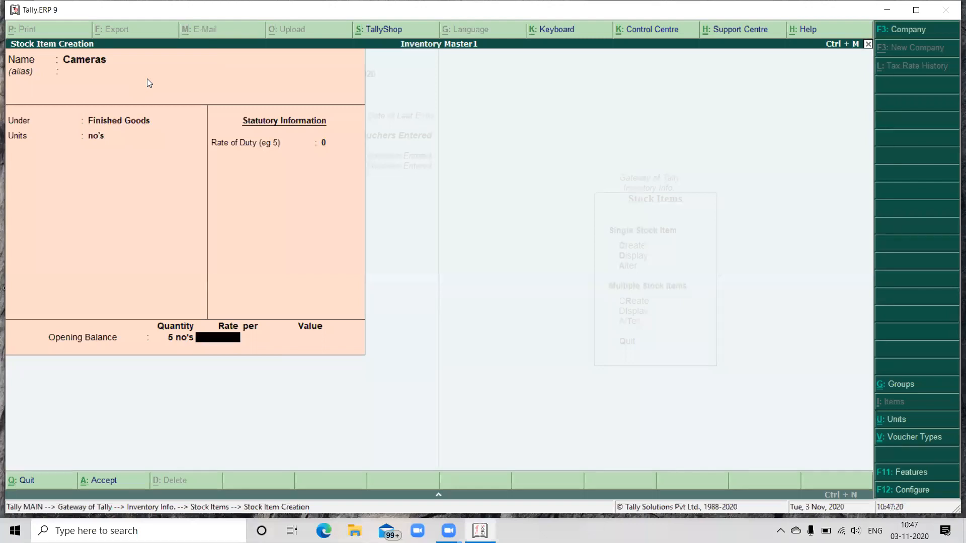
{"action": "type", "text": "500"}
{"action": "key", "text": "Return"}
{"action": "key", "text": "Return"}
{"action": "key", "text": "Return"}
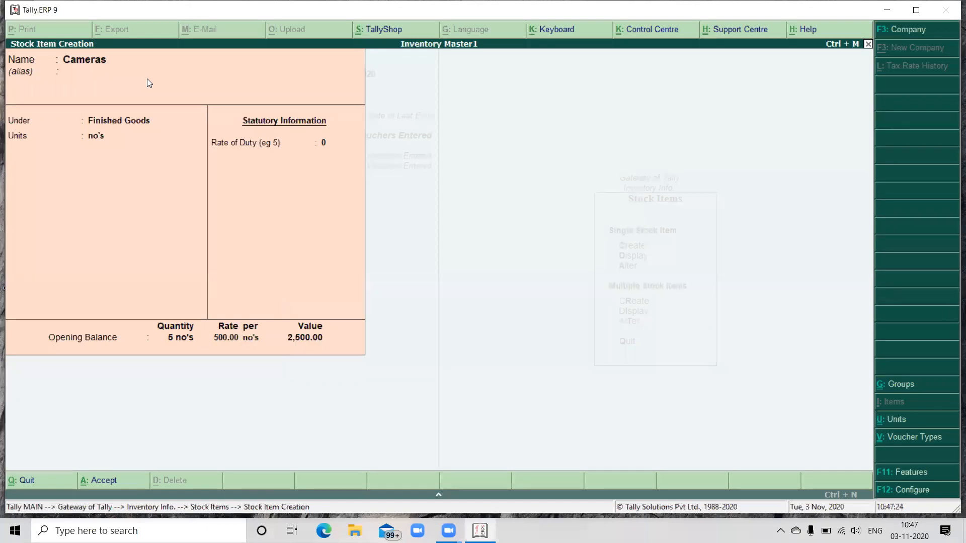
{"action": "key", "text": "Return"}
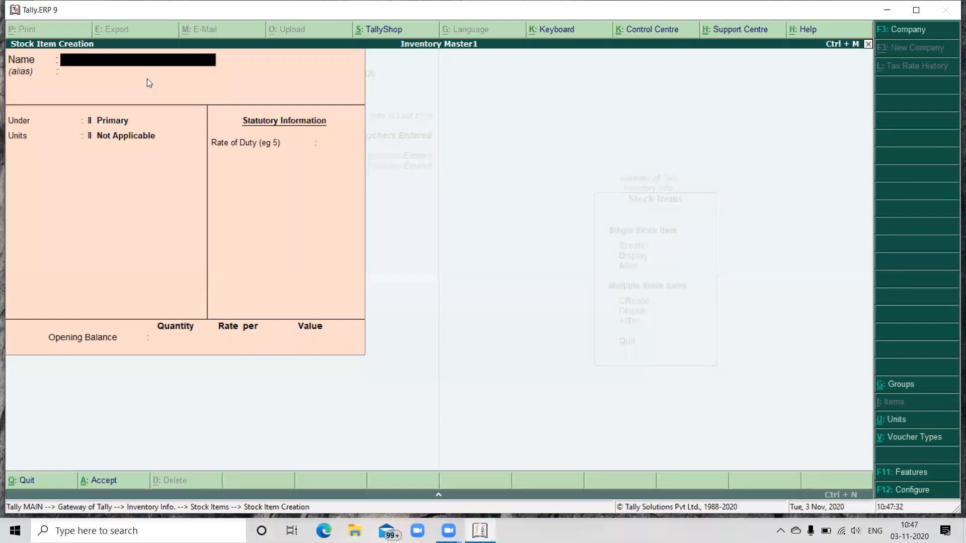
Step: Create a stock item named VCR under Finished Goods with no's as its unit and no opening balance
{"action": "type", "text": "Vcr"}
{"action": "key", "text": "BackSpace"}
{"action": "key", "text": "BackSpace"}
{"action": "type", "text": "CR"}
{"action": "key", "text": "Return"}
{"action": "key", "text": "Return"}
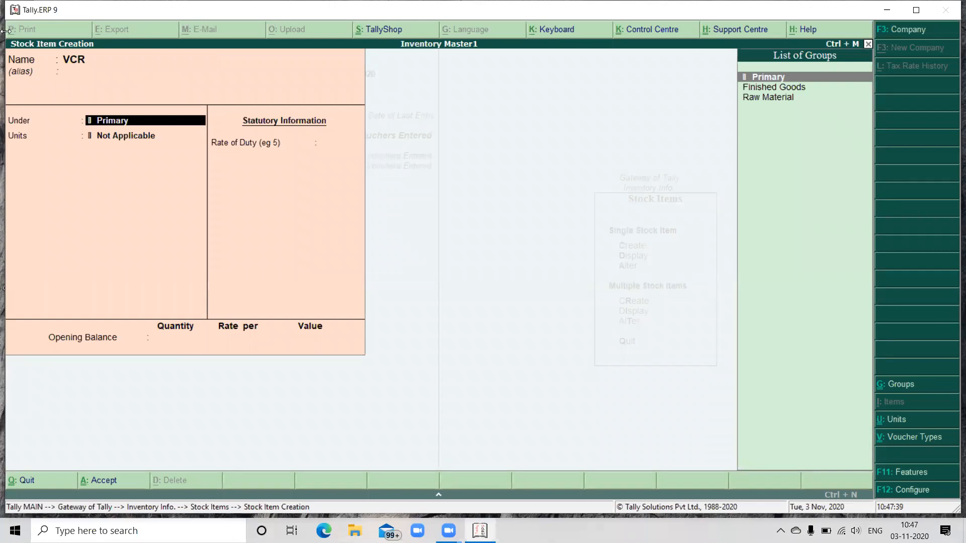
{"action": "left_click", "coordinate": [767, 87]}
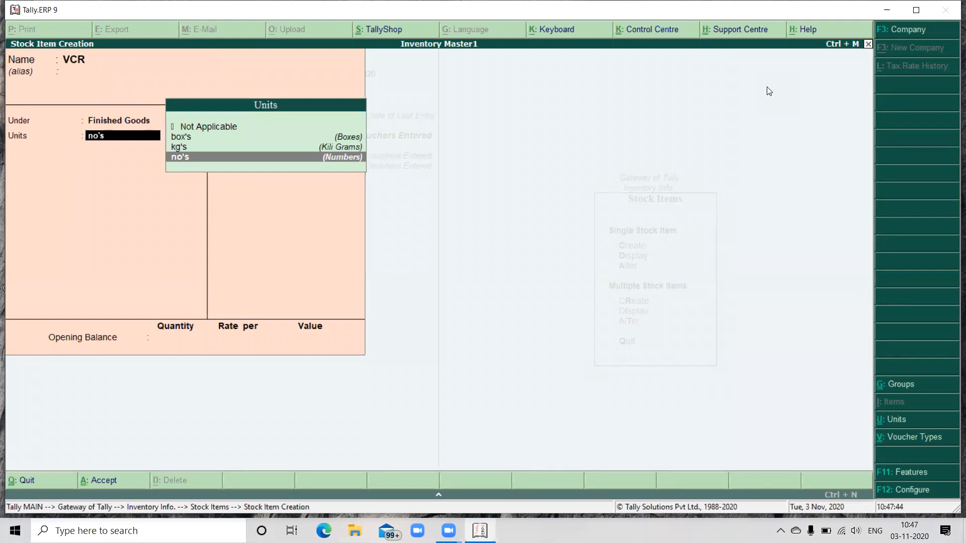
{"action": "key", "text": "Return"}
{"action": "key", "text": "Return"}
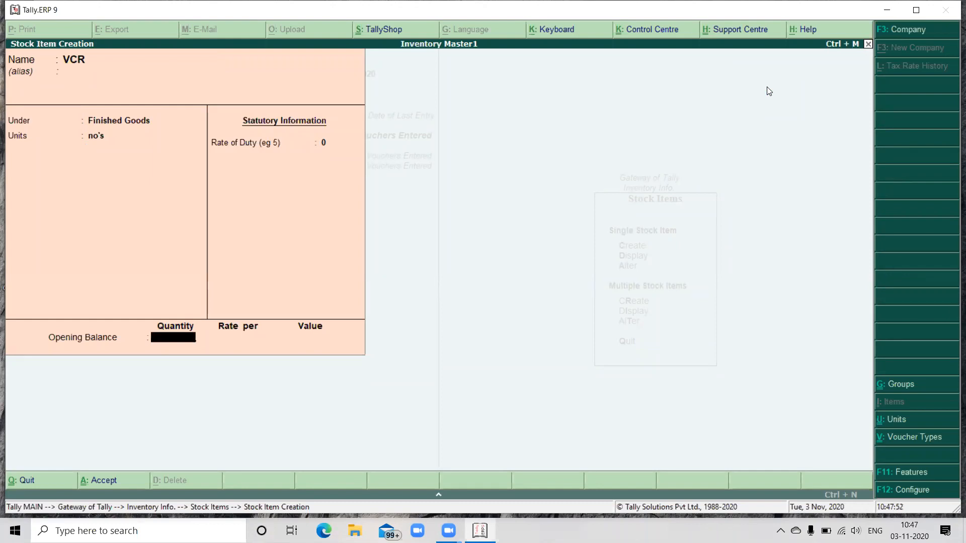
{"action": "key", "text": "Return"}
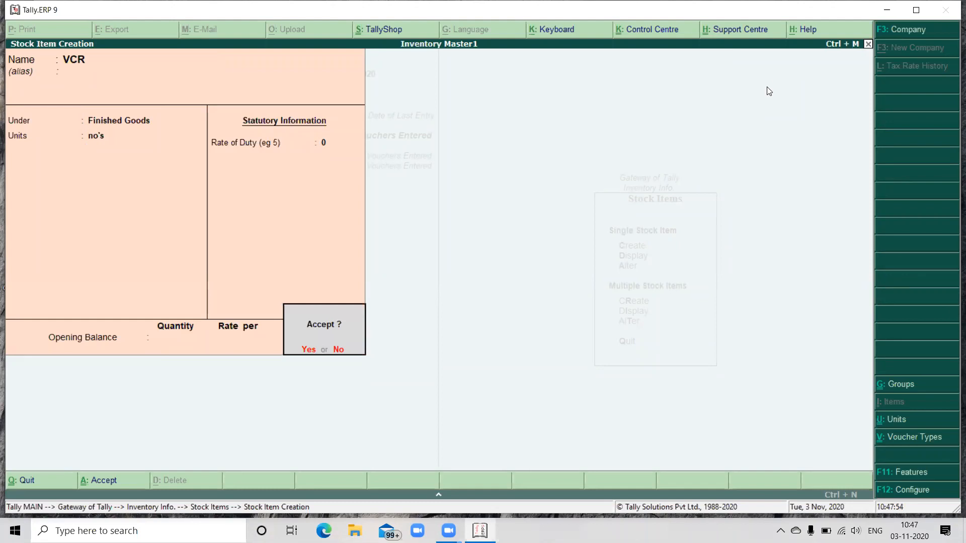
{"action": "key", "text": "Return"}
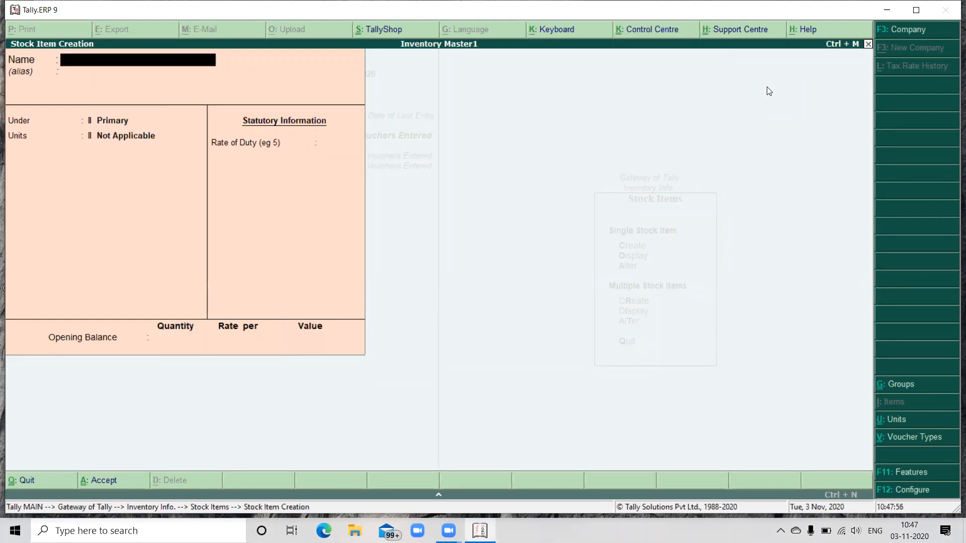
Step: Start a stock item named CTV's under Finished Goods with no's as its unit and the duty rate left at 0
{"action": "type", "text": "CTV's"}
{"action": "key", "text": "Return"}
{"action": "key", "text": "Return"}
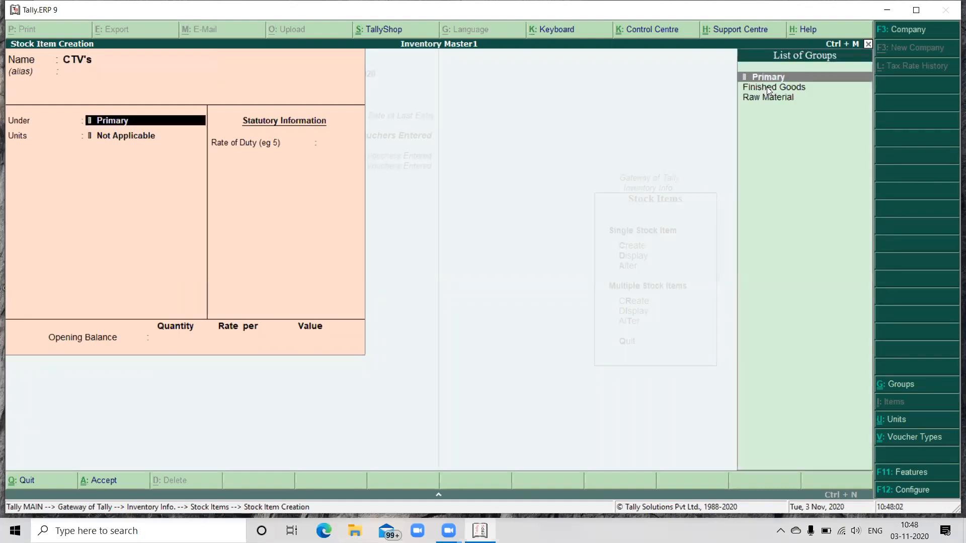
{"action": "left_click", "coordinate": [768, 87]}
{"action": "key", "text": "Return"}
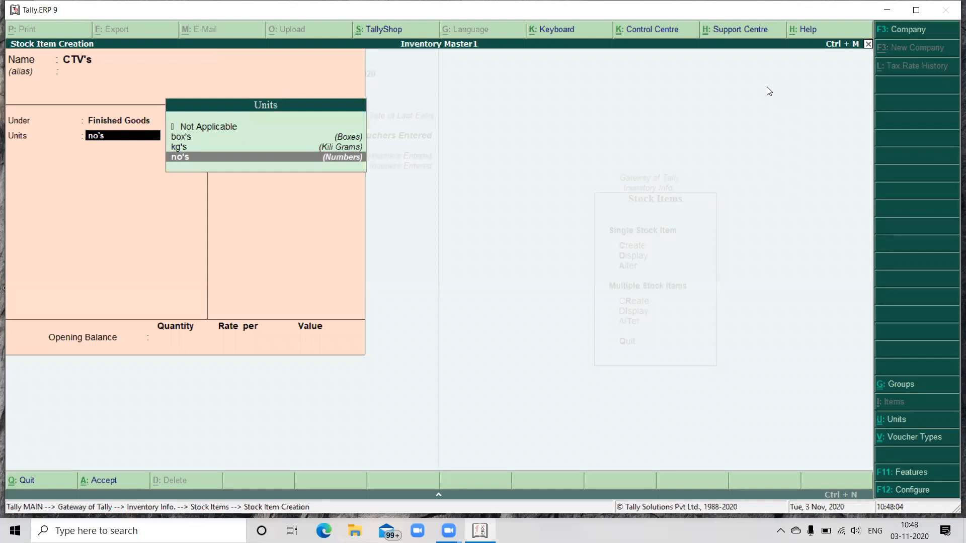
{"action": "key", "text": "Return"}
Step: Set the opening balance of CTV's to 20 no's at a rate of 500 and save the item
{"action": "key", "text": "Return"}
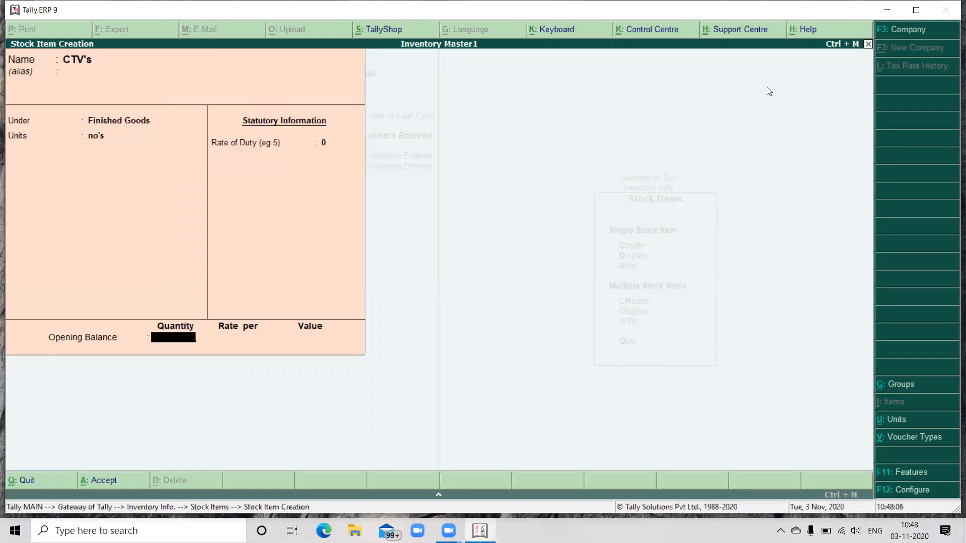
{"action": "type", "text": "20"}
{"action": "key", "text": "Return"}
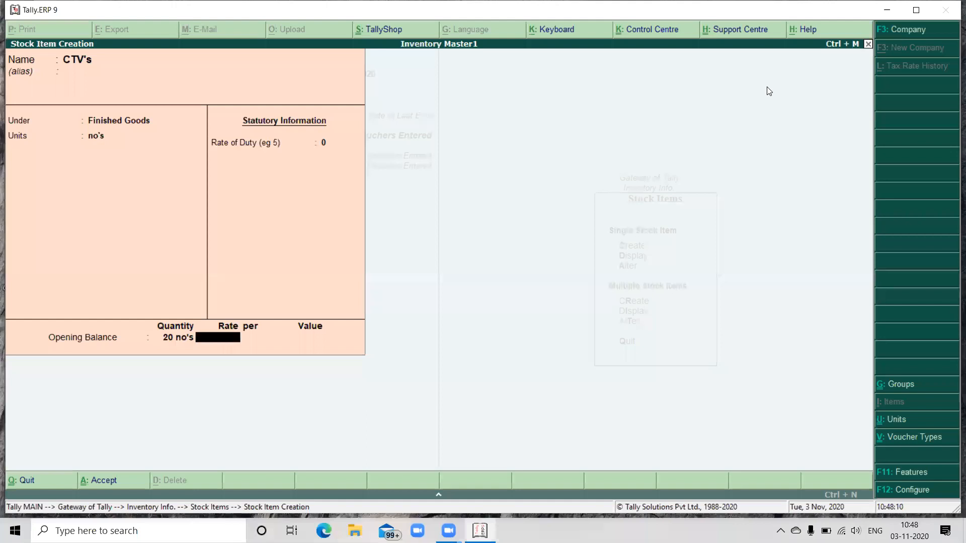
{"action": "type", "text": "500"}
{"action": "key", "text": "Return"}
{"action": "key", "text": "Return"}
{"action": "key", "text": "Return"}
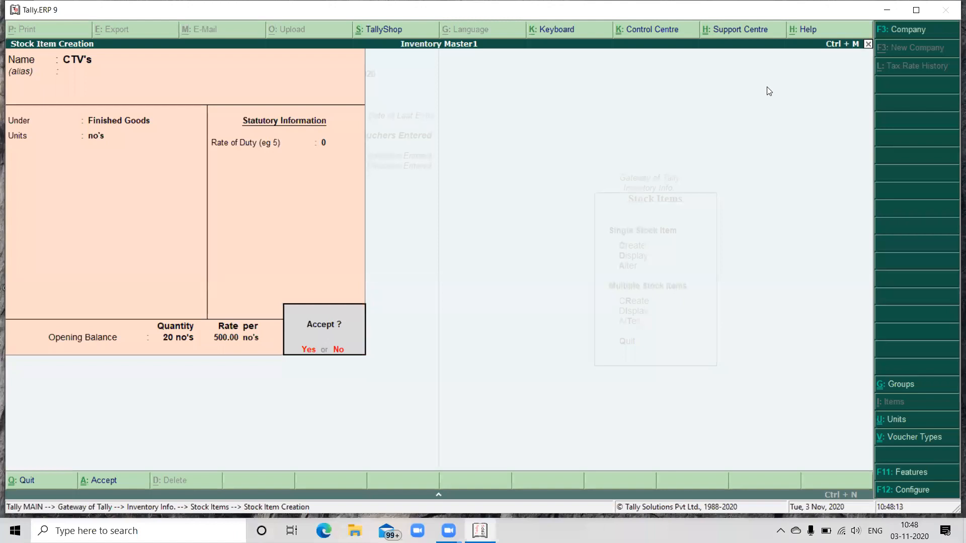
{"action": "key", "text": "Return"}
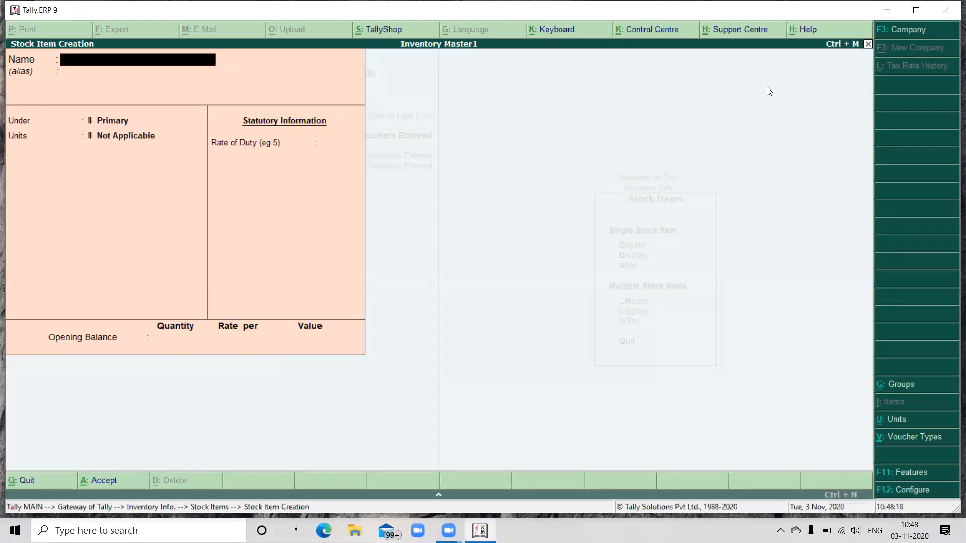
Step: Leave stock item creation, return to the Gateway of Tally and open accounting voucher entry
{"action": "key", "text": "Escape"}
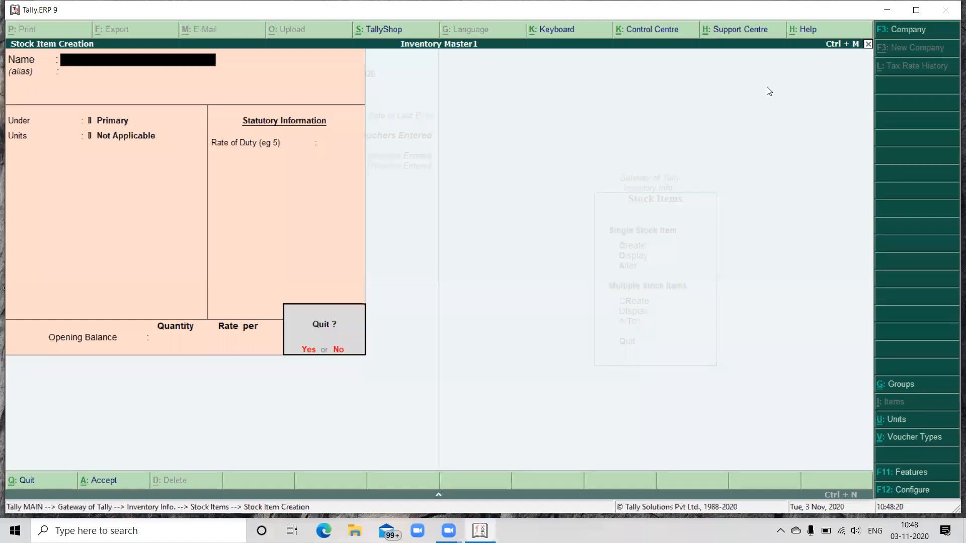
{"action": "key", "text": "Return"}
{"action": "key", "text": "Escape"}
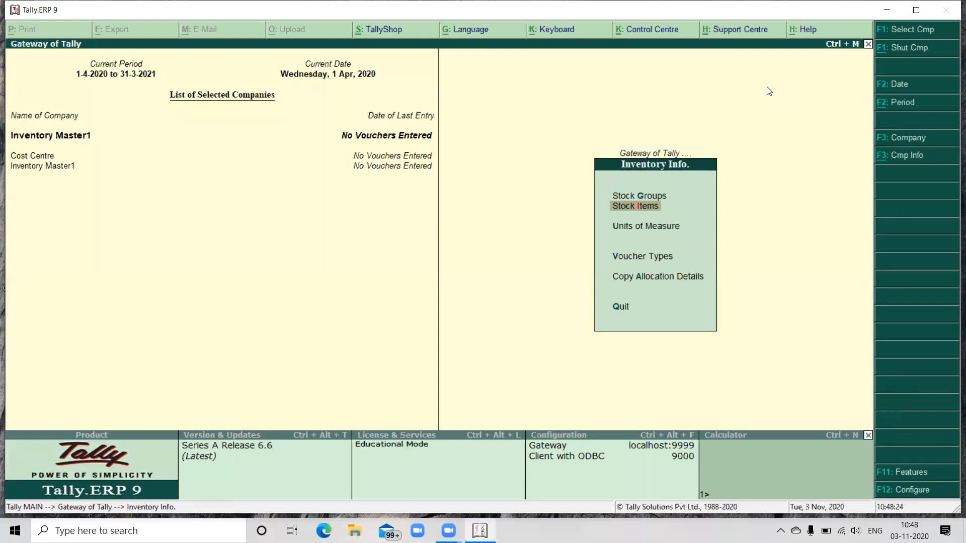
{"action": "key", "text": "Up"}
{"action": "key", "text": "Down"}
{"action": "key", "text": "Down"}
{"action": "key", "text": "Up"}
{"action": "key", "text": "Escape"}
{"action": "key", "text": "Down"}
{"action": "key", "text": "Down"}
{"action": "key", "text": "Up"}
{"action": "key", "text": "Down"}
{"action": "key", "text": "Up"}
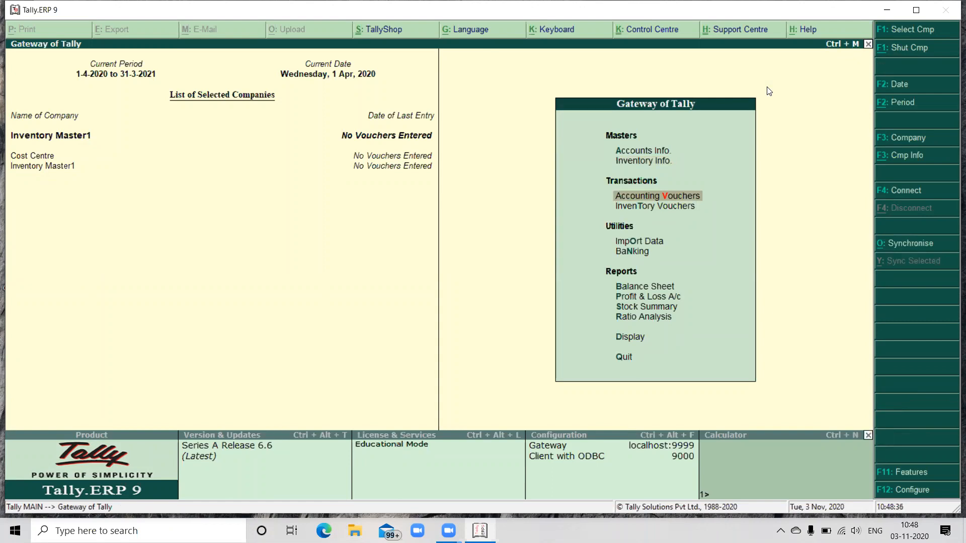
{"action": "key", "text": "Return"}
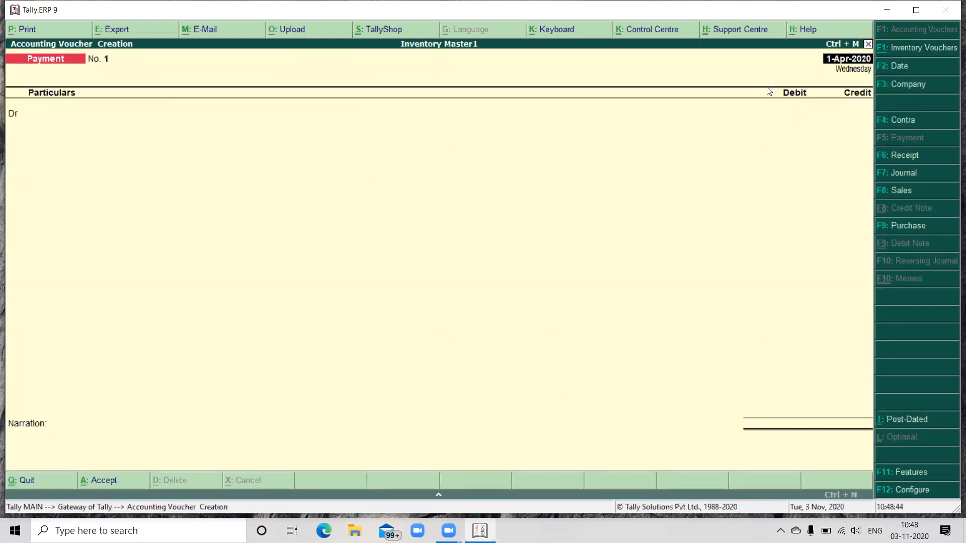
Step: Record a receipt voucher crediting Capital and debiting Cash with 10,00,000, leaving the narration empty
{"action": "key", "text": "F6"}
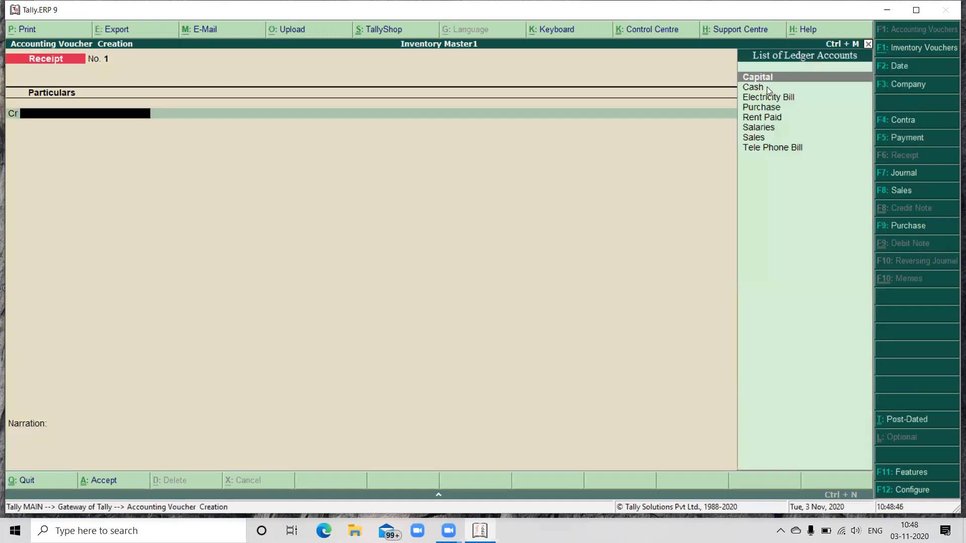
{"action": "key", "text": "Return"}
{"action": "type", "text": "10"}
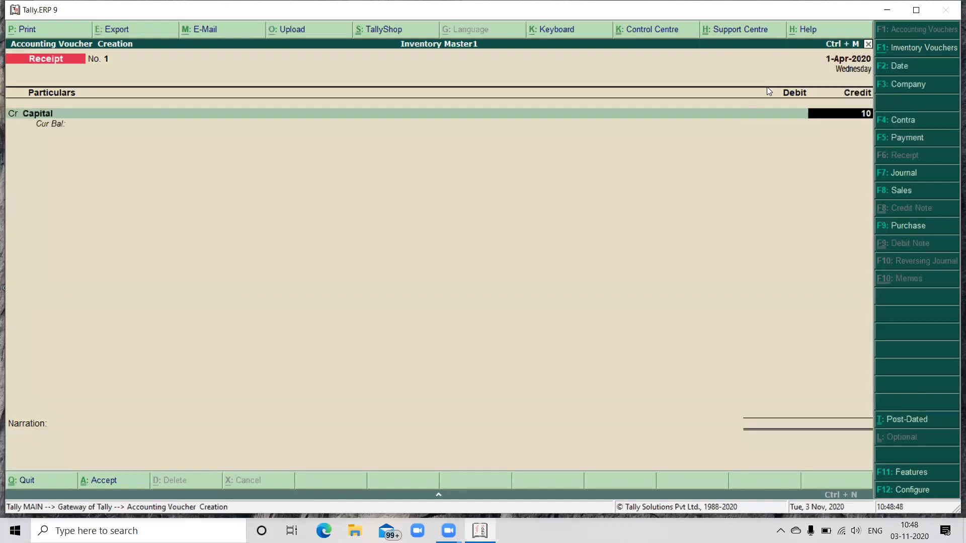
{"action": "type", "text": ",00,000"}
{"action": "key", "text": "Return"}
{"action": "key", "text": "Return"}
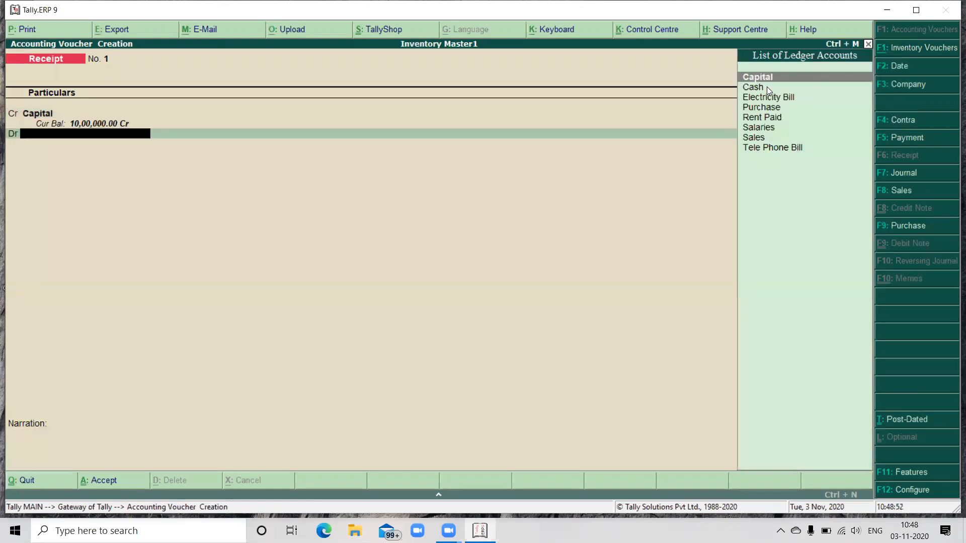
{"action": "key", "text": "Down"}
{"action": "key", "text": "Return"}
{"action": "key", "text": "Return"}
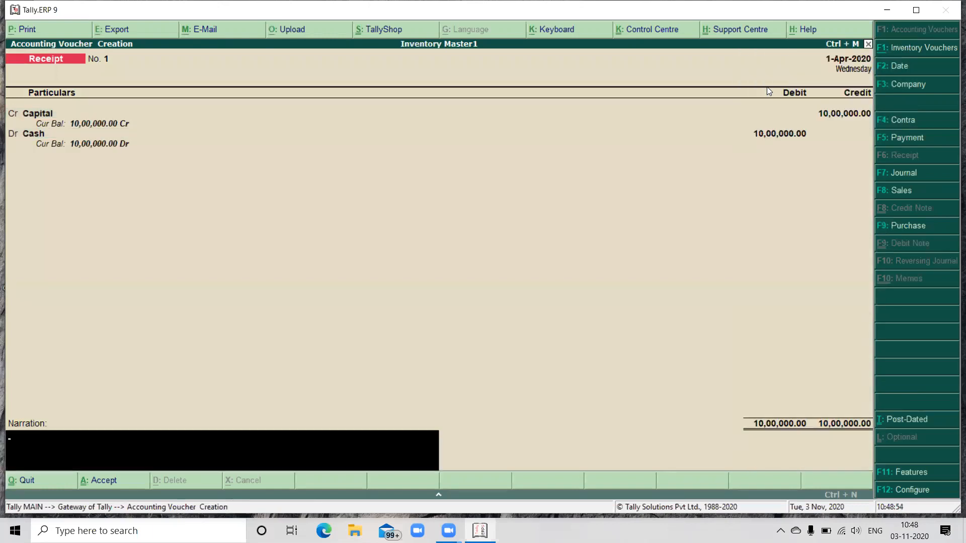
{"action": "key", "text": "Return"}
{"action": "key", "text": "Return"}
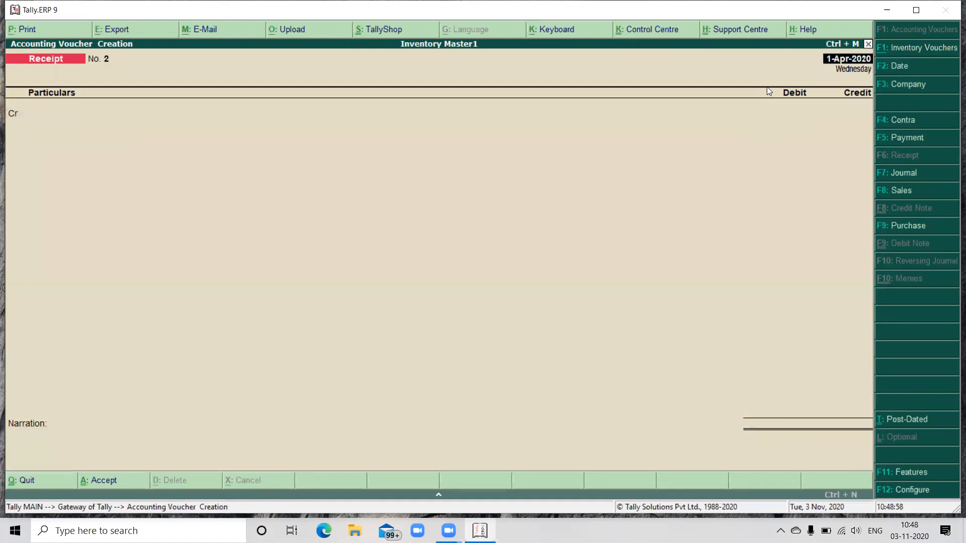
Step: Start a purchase voucher with supplier invoice number 00152 dated 1-Apr-2020
{"action": "key", "text": "F9"}
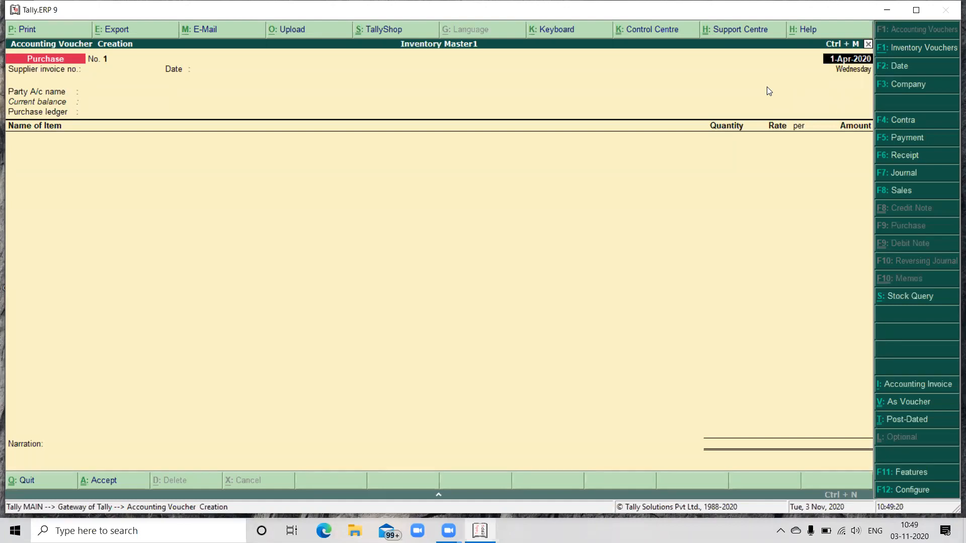
{"action": "key", "text": "Return"}
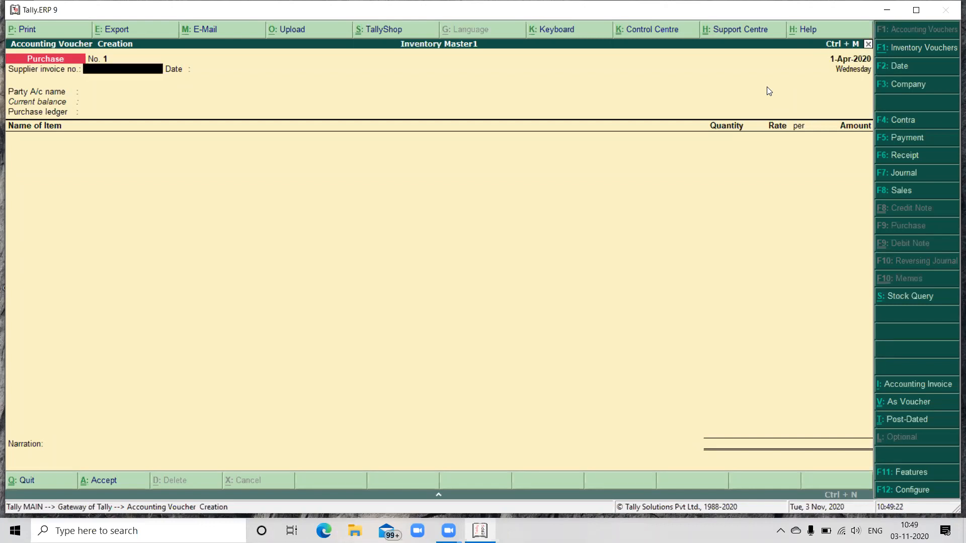
{"action": "type", "text": "00152"}
{"action": "key", "text": "Return"}
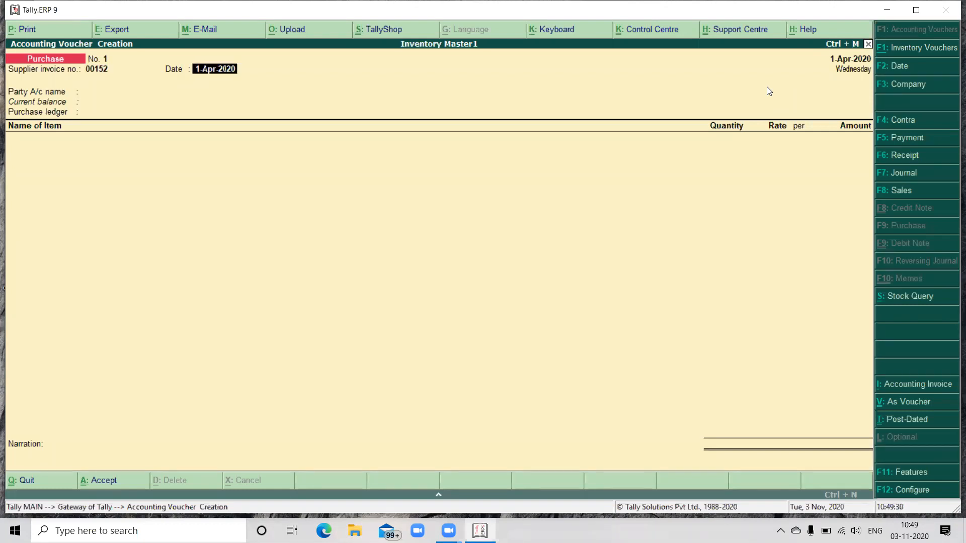
{"action": "key", "text": "Return"}
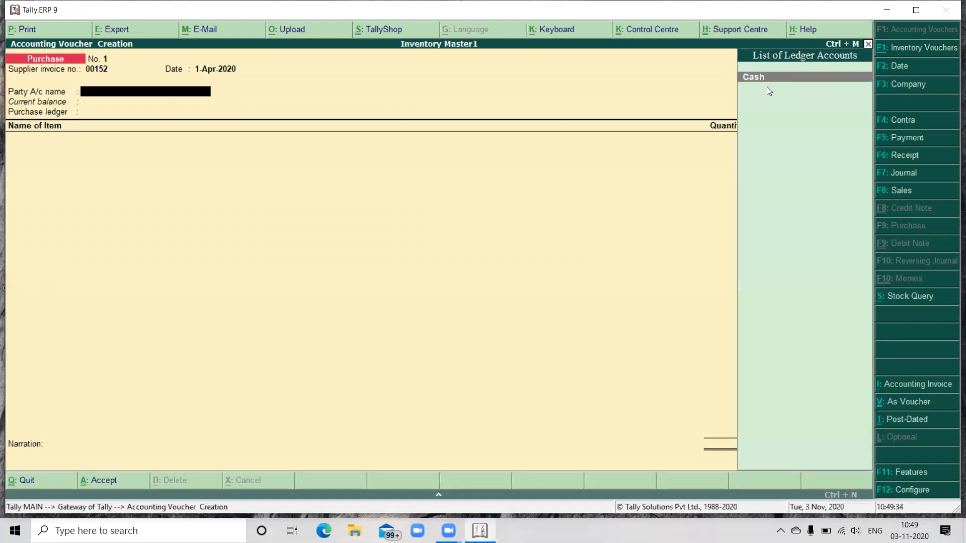
Step: Set the purchase voucher's party account to Cash and its purchase ledger to Purchase, keeping the default party details
{"action": "key", "text": "Return"}
{"action": "key", "text": "Return"}
{"action": "key", "text": "Return"}
{"action": "key", "text": "Return"}
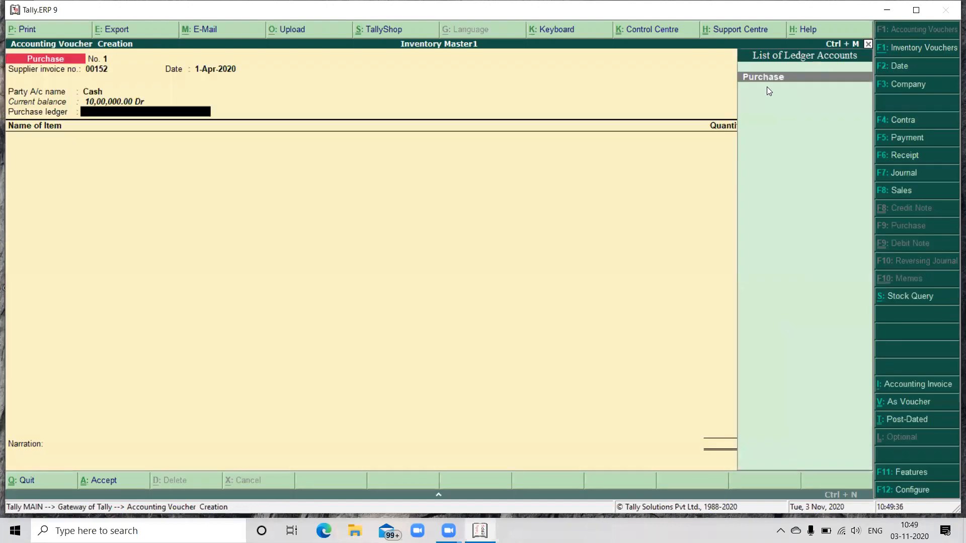
{"action": "key", "text": "Return"}
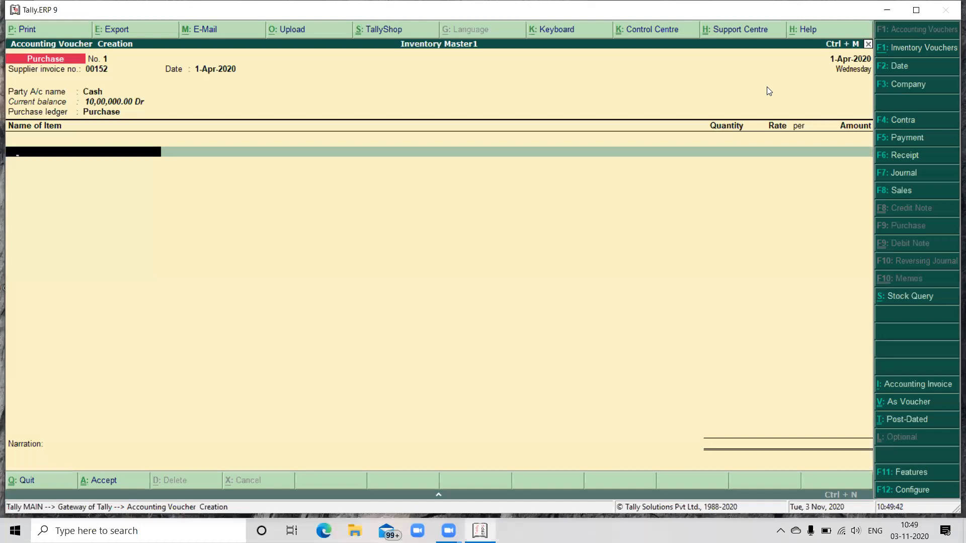
Step: Enter 100 no's of Watches at a rate of 300 and save the purchase voucher without a narration
{"action": "type", "text": "W"}
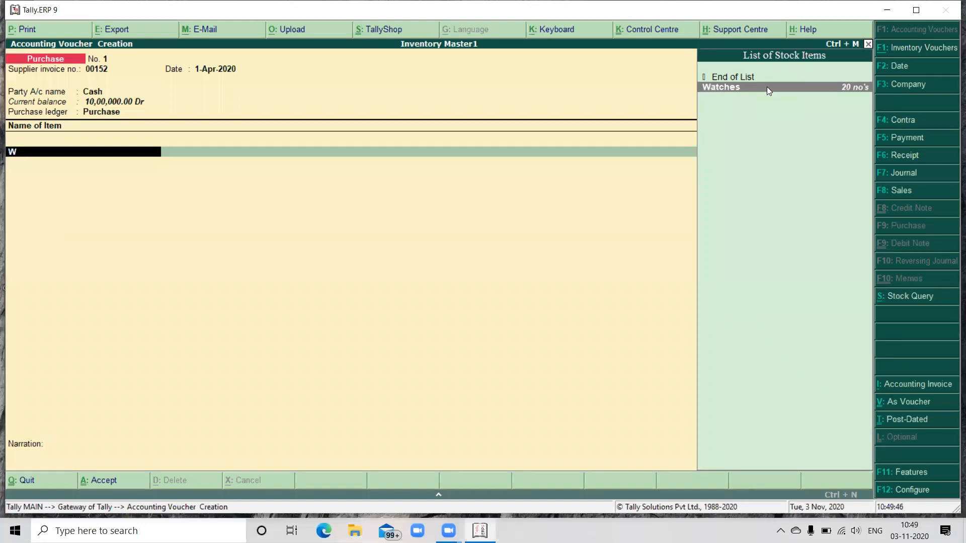
{"action": "left_click", "coordinate": [768, 90]}
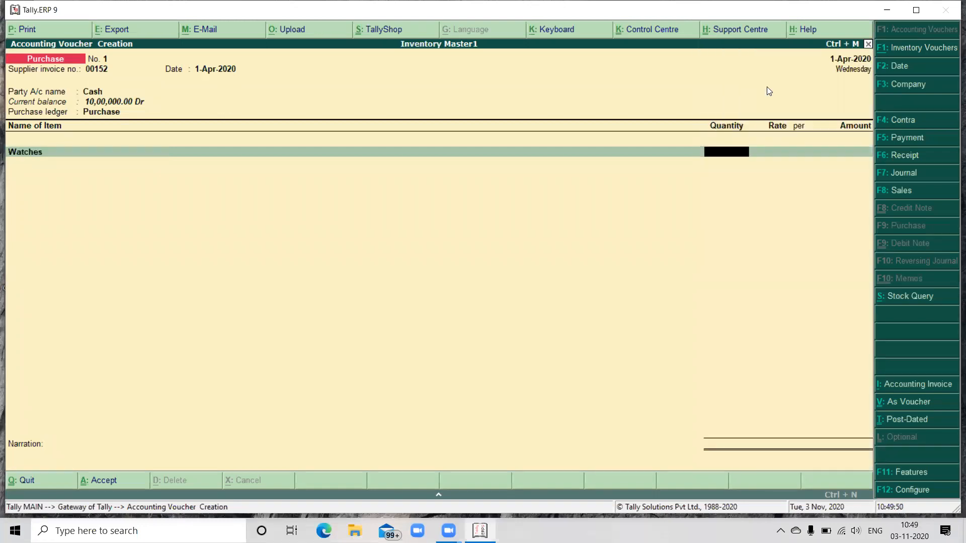
{"action": "type", "text": "100"}
{"action": "key", "text": "Return"}
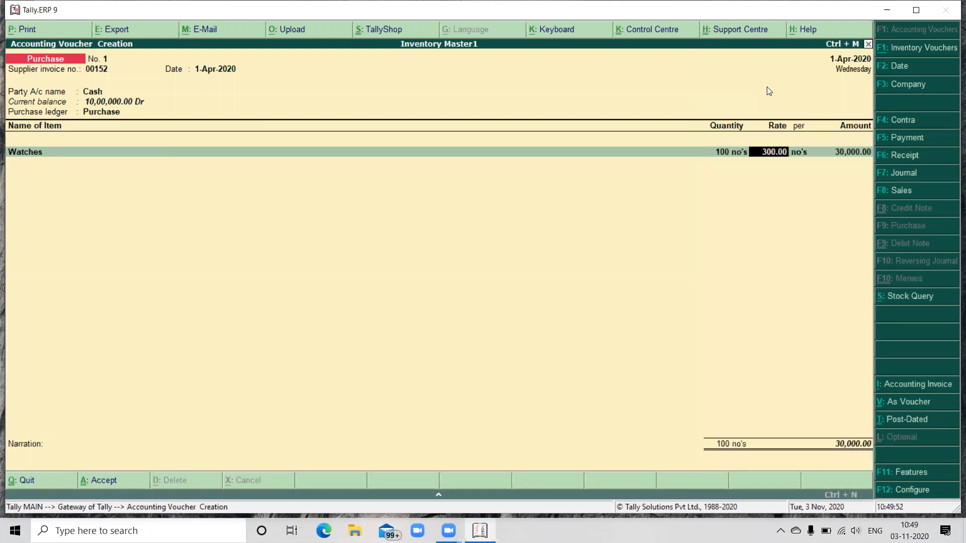
{"action": "key", "text": "Return"}
{"action": "key", "text": "Return"}
{"action": "key", "text": "Return"}
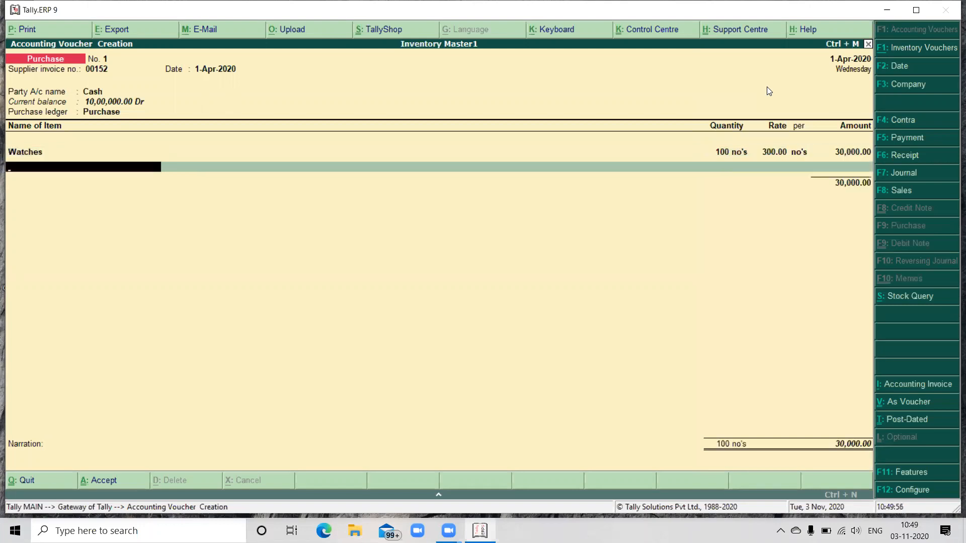
{"action": "key", "text": "Return"}
{"action": "key", "text": "Return"}
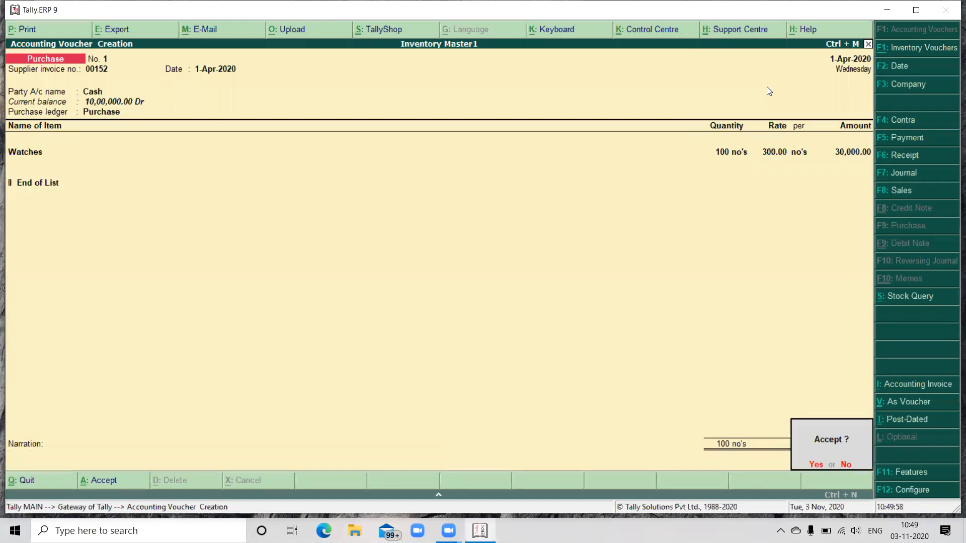
{"action": "key", "text": "Return"}
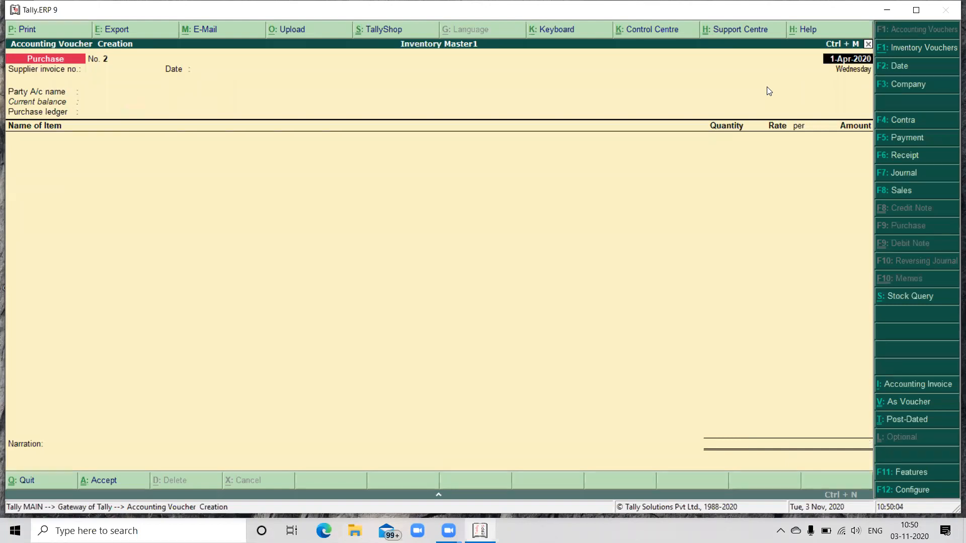
Step: Start a sales voucher dated 1-Apr-2020 with reference number 05
{"action": "key", "text": "F8"}
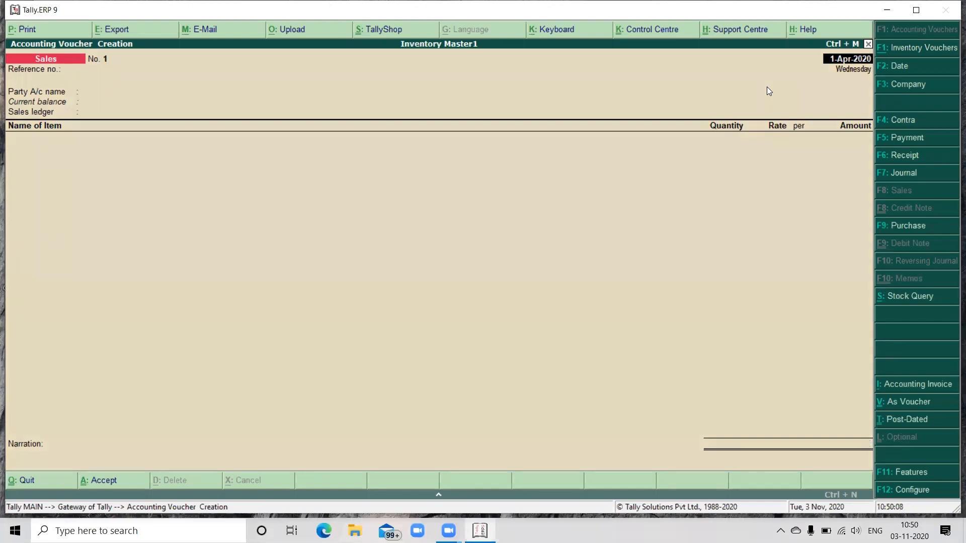
{"action": "key", "text": "Return"}
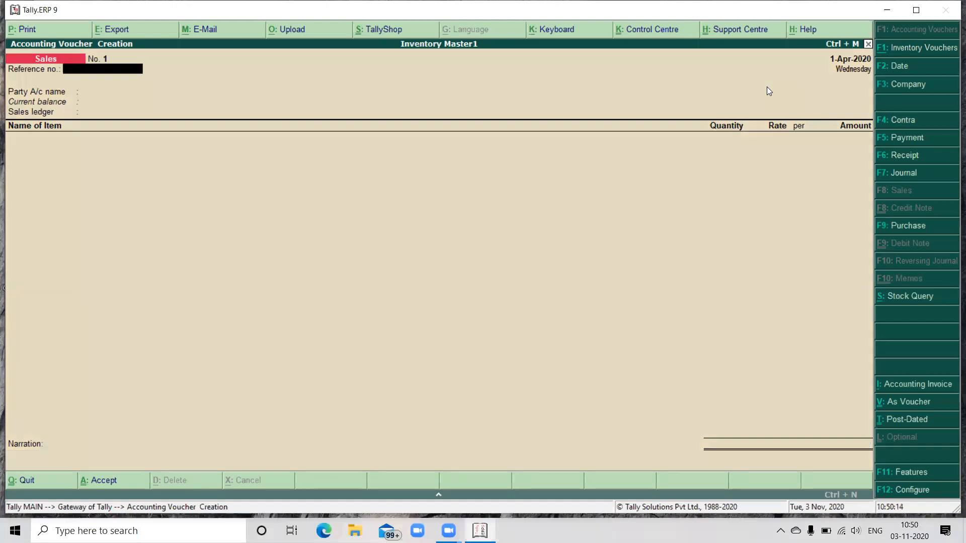
{"action": "type", "text": "05"}
{"action": "key", "text": "Return"}
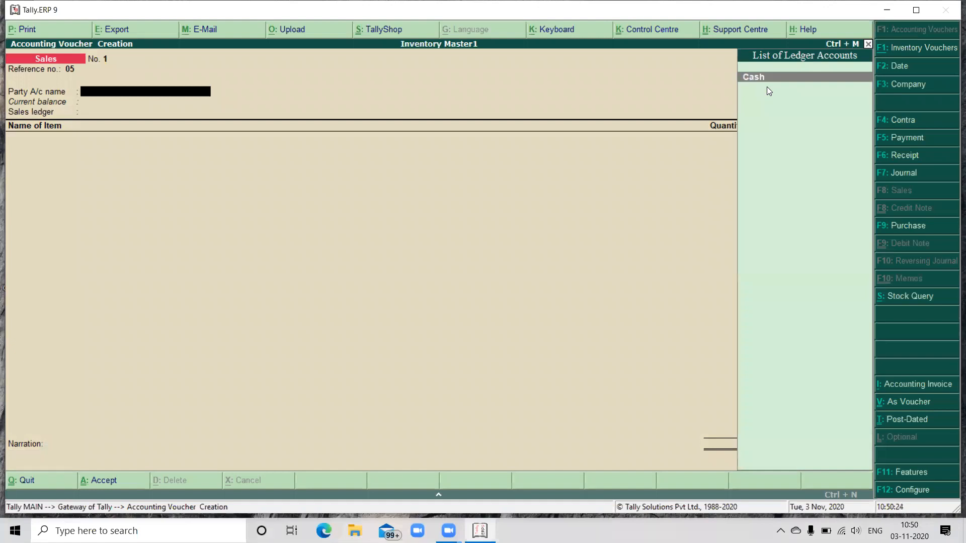
Step: Set the sales voucher's party account to Cash, keep the default party details and choose Sales as the sales ledger
{"action": "key", "text": "Return"}
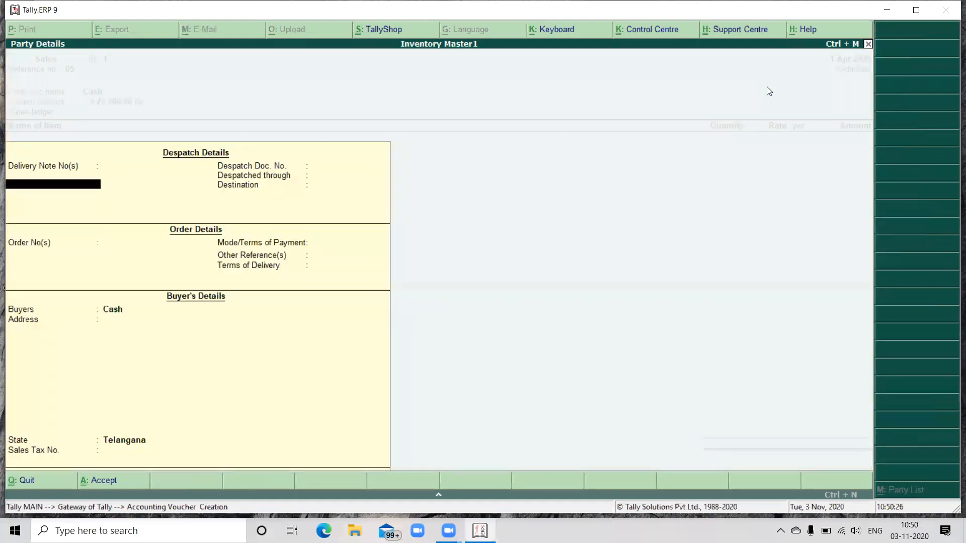
{"action": "key", "text": "Return"}
{"action": "key", "text": "Return"}
{"action": "key", "text": "Return"}
{"action": "key", "text": "Return"}
{"action": "key", "text": "Return"}
{"action": "key", "text": "Return"}
{"action": "key", "text": "Return"}
{"action": "key", "text": "Return"}
{"action": "key", "text": "Return"}
{"action": "key", "text": "Return"}
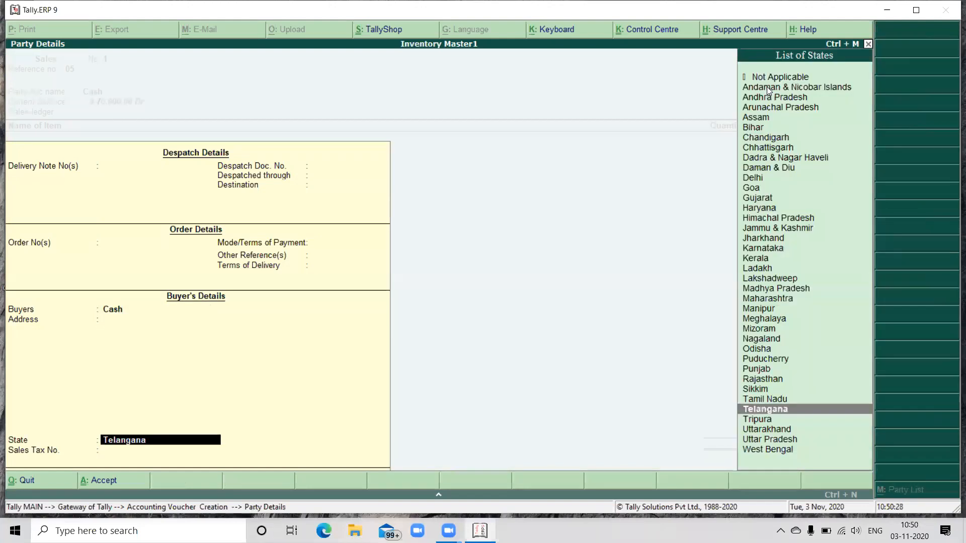
{"action": "key", "text": "Return"}
{"action": "key", "text": "Return"}
{"action": "key", "text": "Return"}
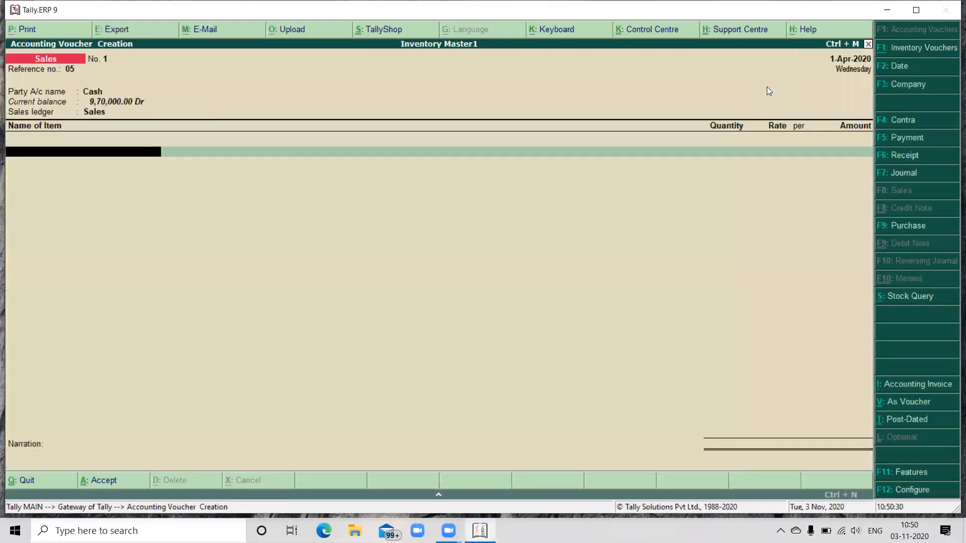
Step: Enter 40 no's of Watches at a rate of 350 and save the sales voucher without a narration
{"action": "type", "text": "W"}
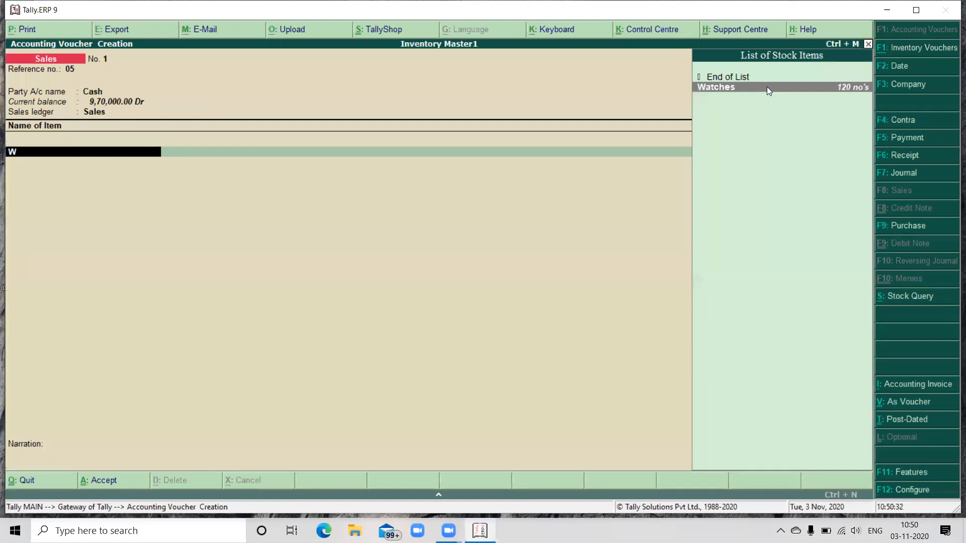
{"action": "key", "text": "Return"}
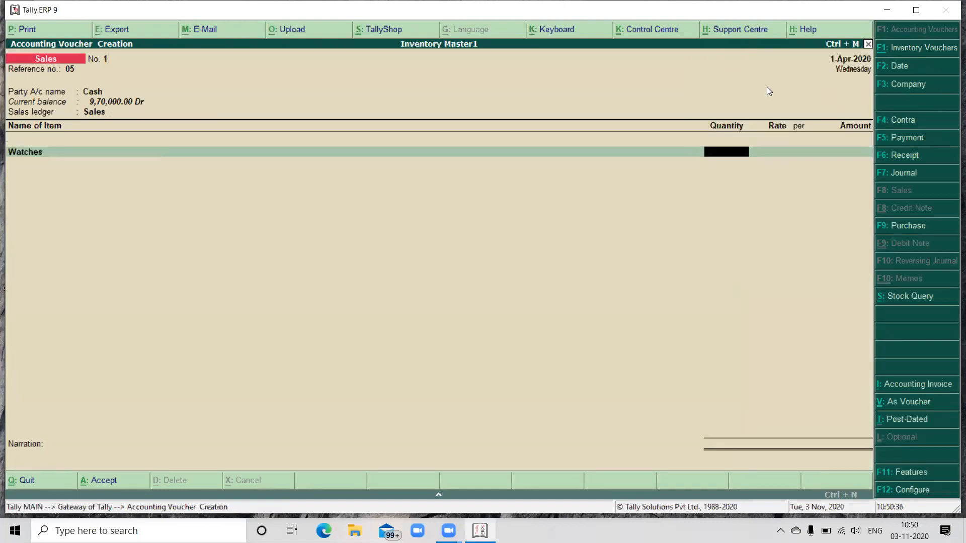
{"action": "type", "text": "40"}
{"action": "key", "text": "Return"}
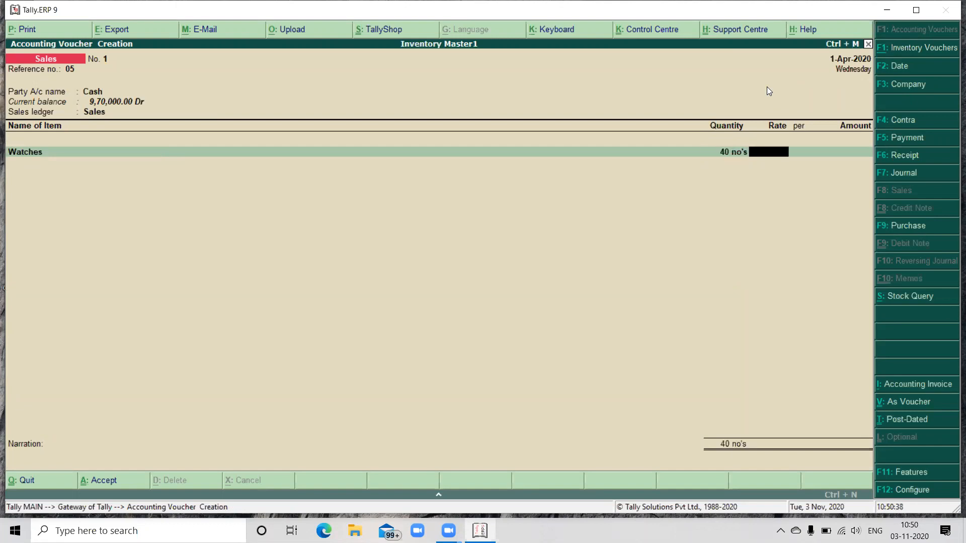
{"action": "type", "text": "350"}
{"action": "key", "text": "Return"}
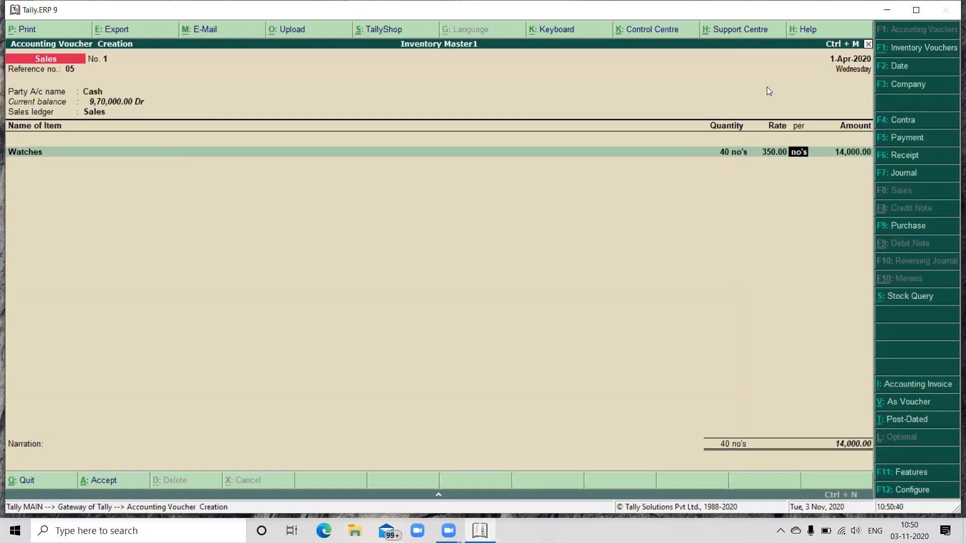
{"action": "key", "text": "Return"}
{"action": "key", "text": "Return"}
{"action": "key", "text": "Return"}
{"action": "key", "text": "Return"}
{"action": "key", "text": "Return"}
{"action": "key", "text": "Return"}
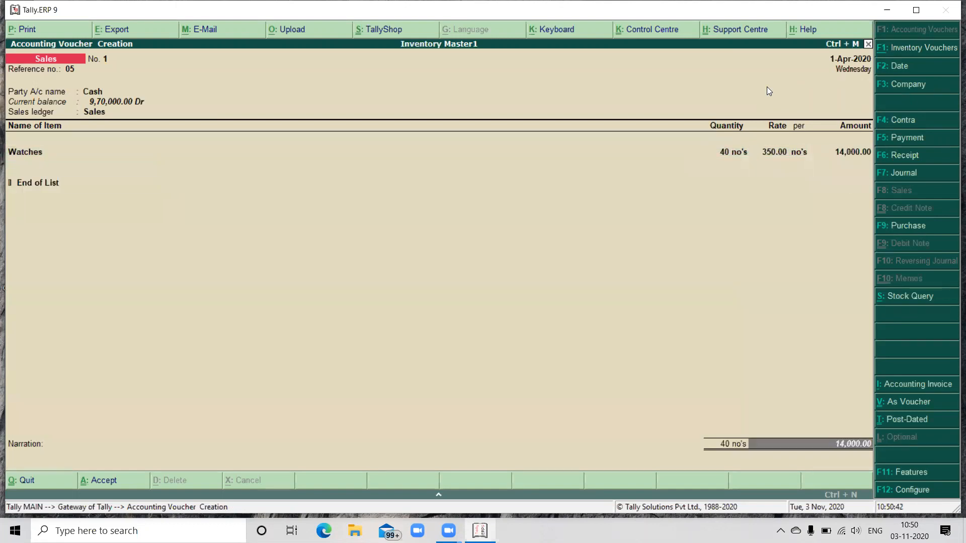
{"action": "key", "text": "Return"}
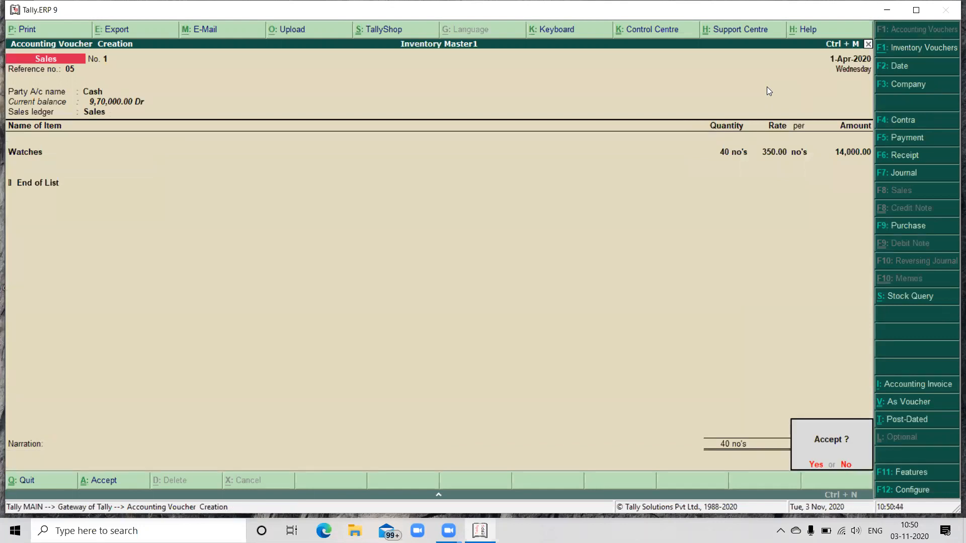
{"action": "key", "text": "Return"}
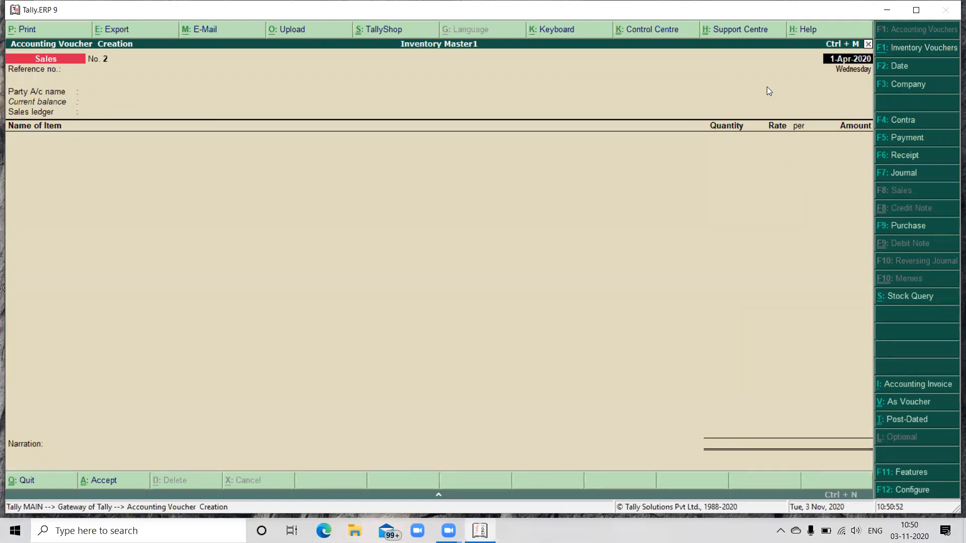
Step: Start another purchase voucher with supplier invoice number 00589 dated 1-Apr-2020
{"action": "key", "text": "F9"}
{"action": "key", "text": "Return"}
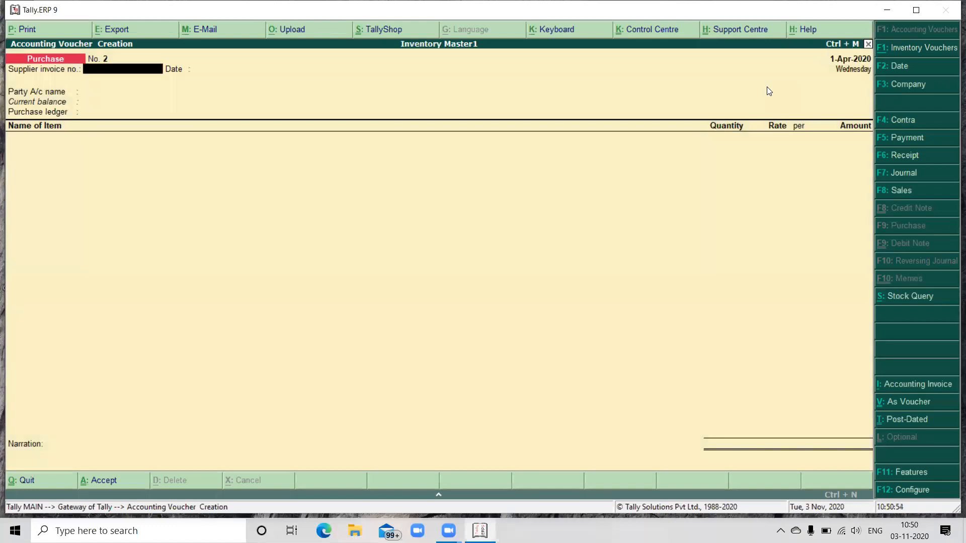
{"action": "type", "text": "00589"}
{"action": "key", "text": "Return"}
Step: Use Cash as the party account with default supplier details and Purchase as the purchase ledger for invoice 00589
{"action": "key", "text": "Return"}
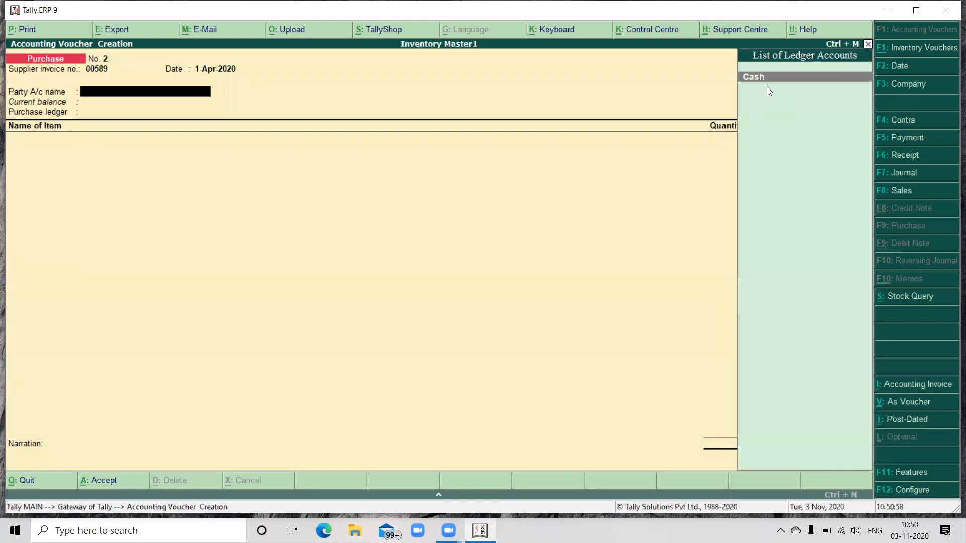
{"action": "key", "text": "Return"}
{"action": "key", "text": "Return"}
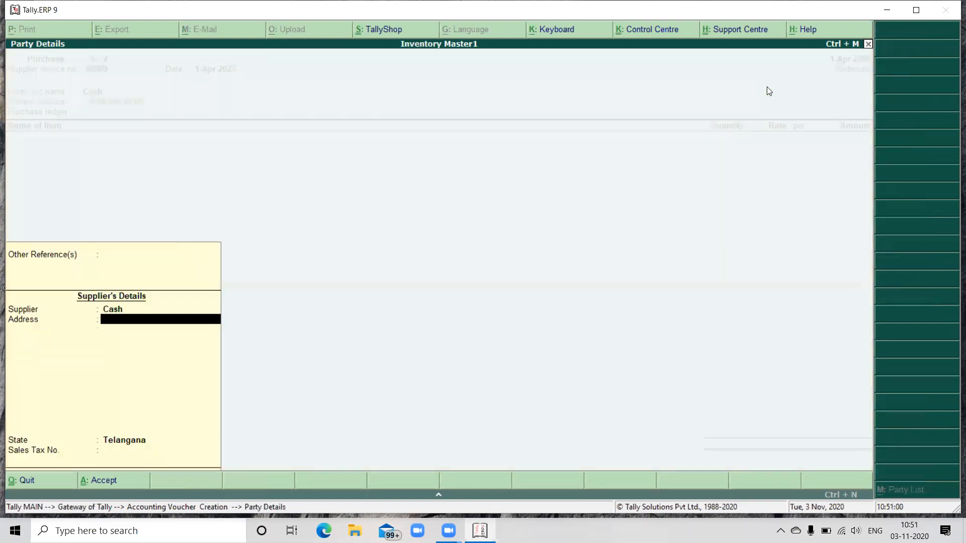
{"action": "key", "text": "Return"}
{"action": "key", "text": "Return"}
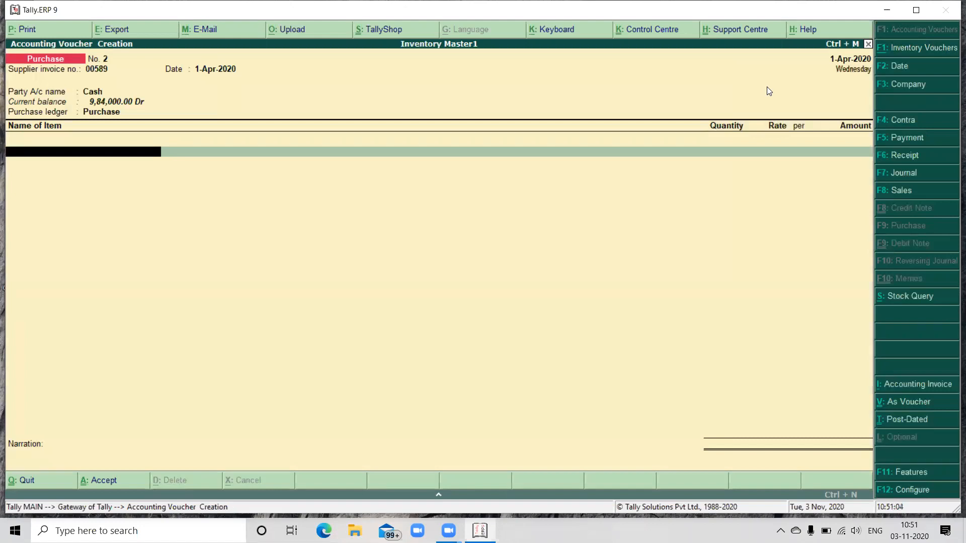
Step: Enter 120 no's of Cameras at a rate of 500 and save the purchase voucher without a narration
{"action": "type", "text": "C"}
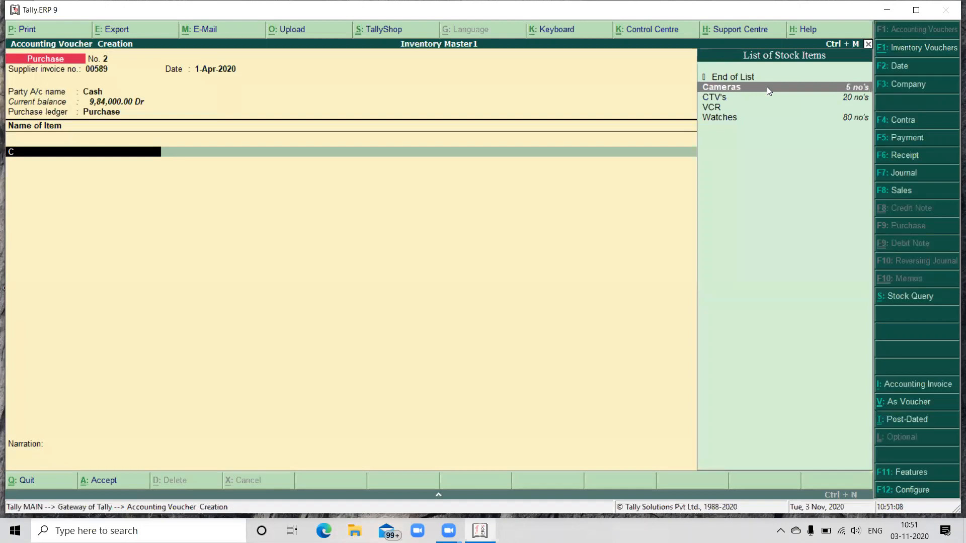
{"action": "left_click", "coordinate": [768, 91]}
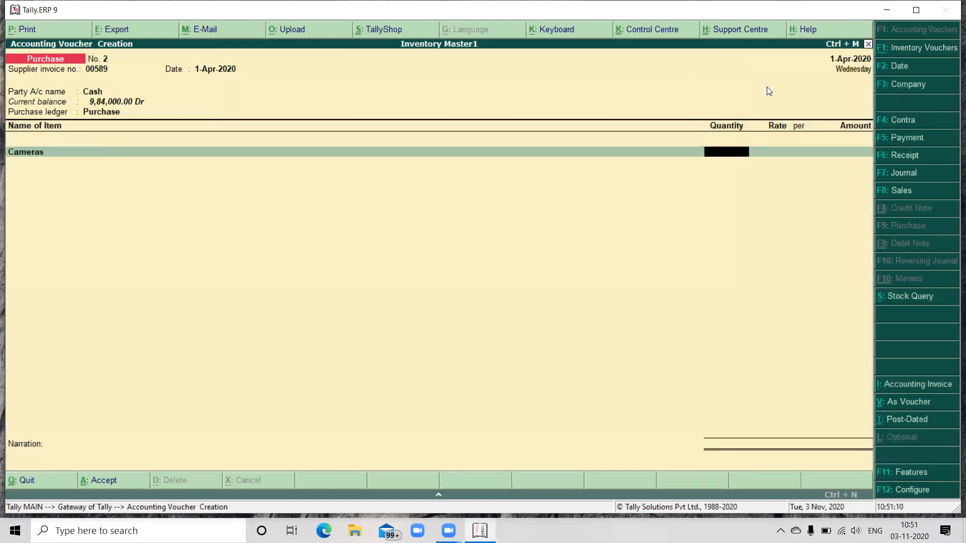
{"action": "type", "text": "120"}
{"action": "key", "text": "Return"}
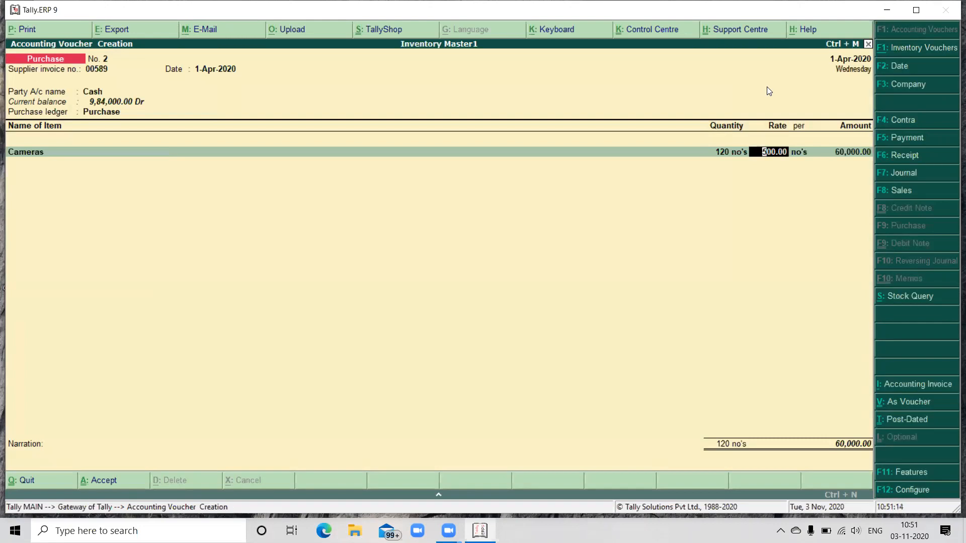
{"action": "key", "text": "Return"}
{"action": "key", "text": "Return"}
{"action": "key", "text": "Return"}
{"action": "key", "text": "Return"}
{"action": "key", "text": "Return"}
{"action": "key", "text": "Return"}
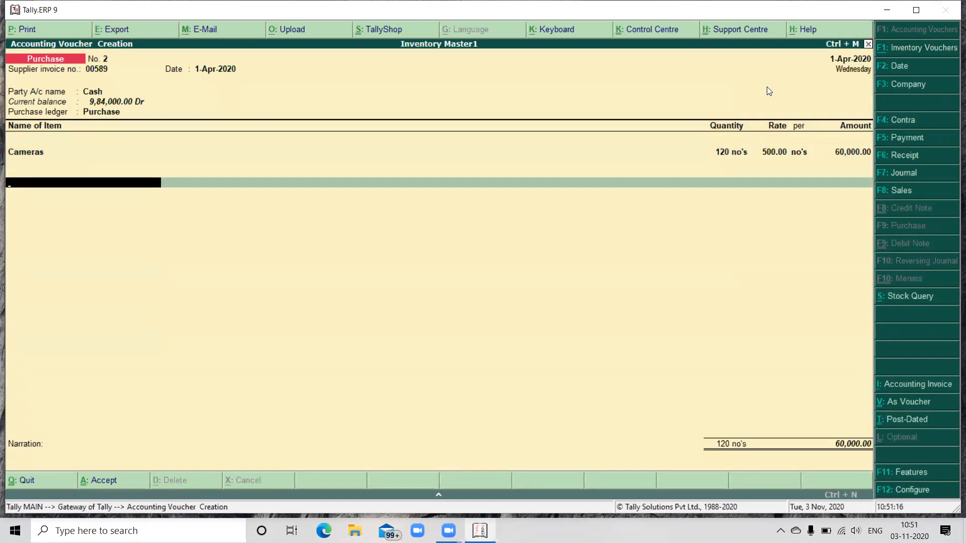
{"action": "key", "text": "Return"}
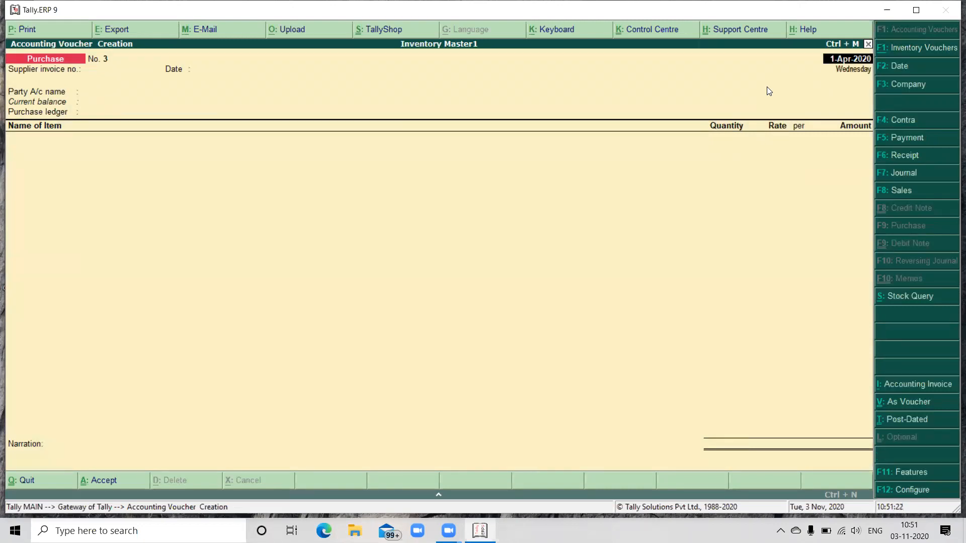
Step: Start a sales voucher with reference number 056, party account Cash, default party details and sales ledger Sales
{"action": "key", "text": "F8"}
{"action": "type", "text": "056"}
{"action": "key", "text": "Return"}
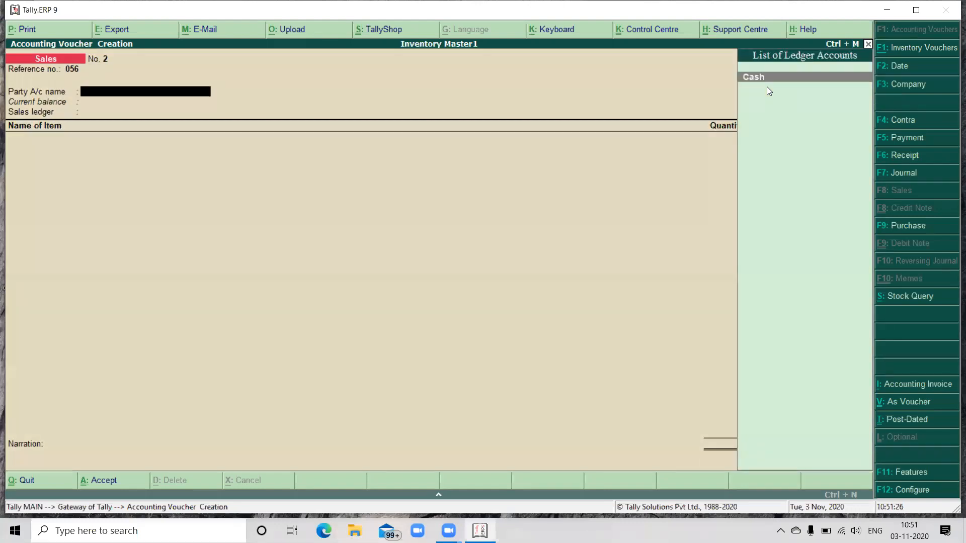
{"action": "key", "text": "Return"}
{"action": "key", "text": "Return"}
{"action": "key", "text": "Return"}
{"action": "key", "text": "Return"}
{"action": "key", "text": "Return"}
{"action": "key", "text": "Return"}
{"action": "key", "text": "Return"}
{"action": "key", "text": "Return"}
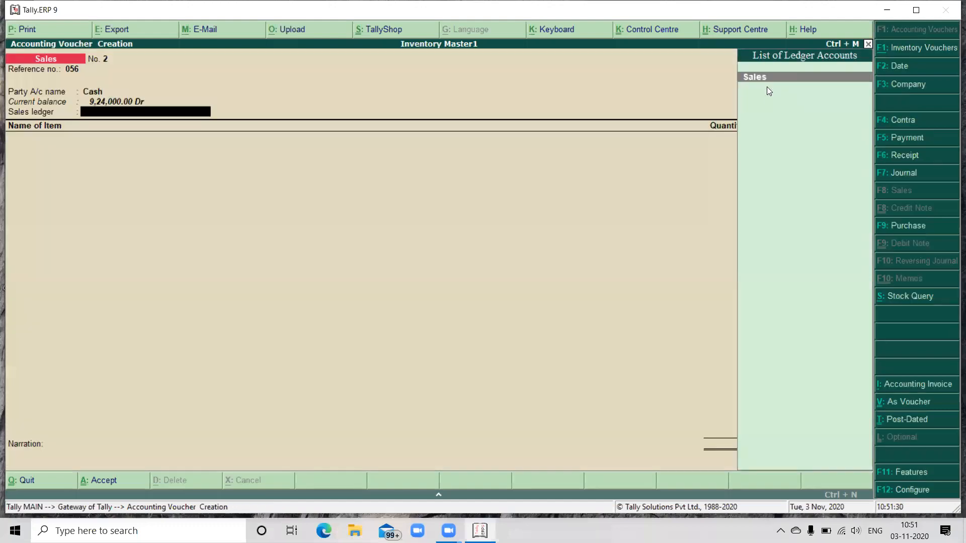
{"action": "key", "text": "Return"}
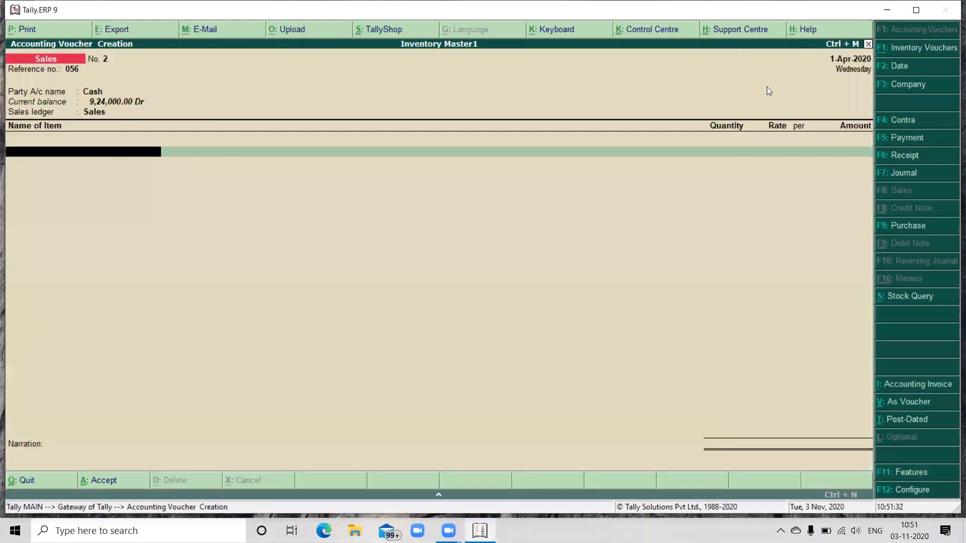
Step: Enter 60 no's of Cameras at a rate of 1,000 and save the sales voucher without a narration
{"action": "type", "text": "C"}
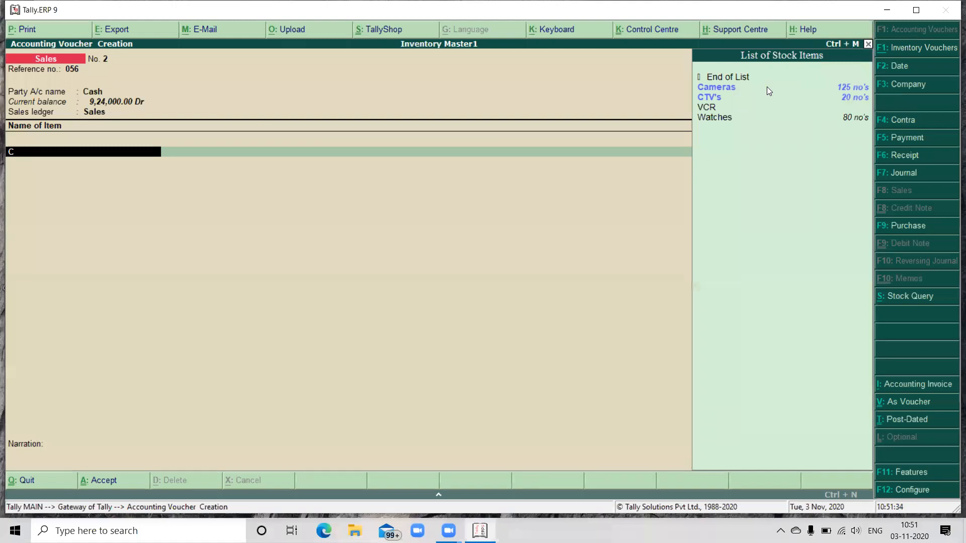
{"action": "type", "text": "a"}
{"action": "key", "text": "Return"}
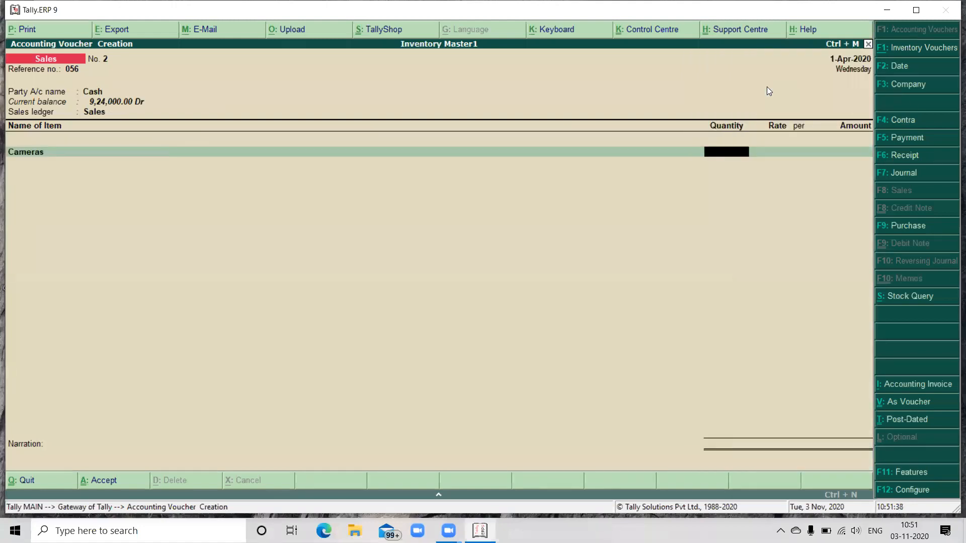
{"action": "type", "text": "60"}
{"action": "key", "text": "Return"}
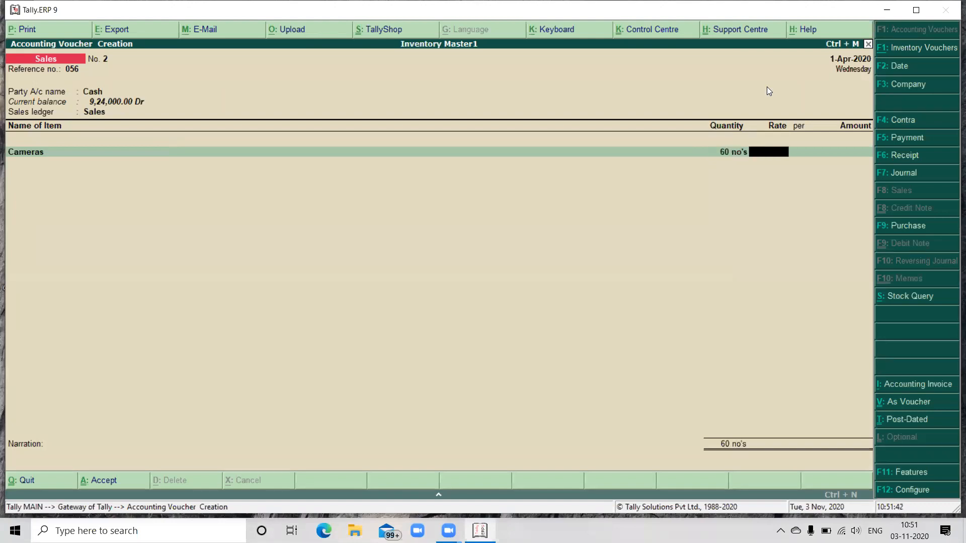
{"action": "type", "text": "1000"}
{"action": "key", "text": "Return"}
{"action": "key", "text": "Return"}
{"action": "key", "text": "Return"}
{"action": "key", "text": "Return"}
{"action": "key", "text": "Return"}
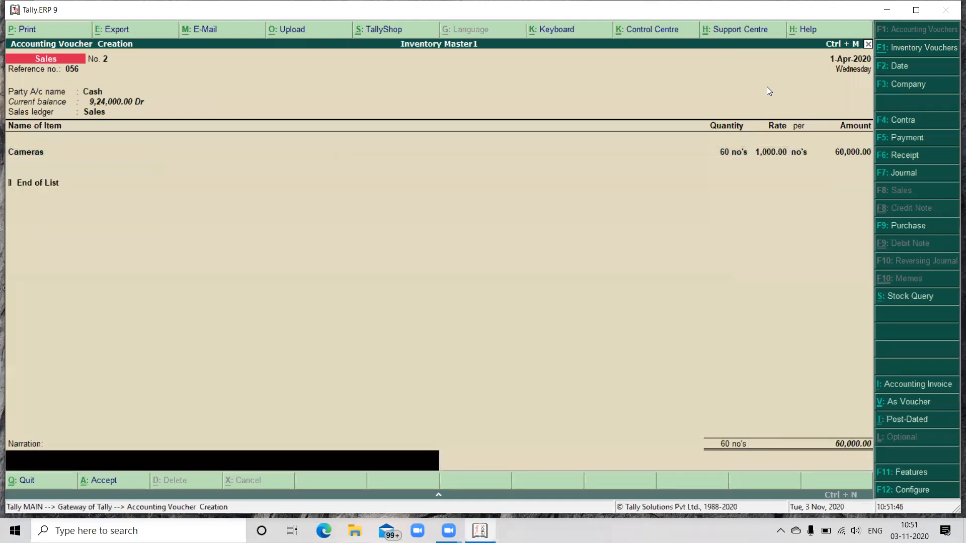
{"action": "key", "text": "Return"}
{"action": "key", "text": "Return"}
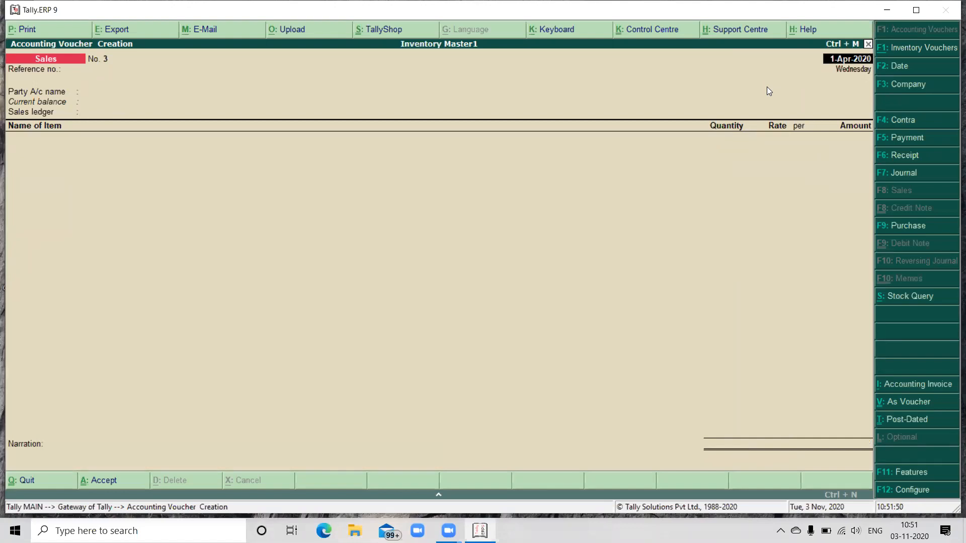
Step: Start a purchase voucher with supplier invoice number 00689 dated 1-Apr-2020
{"action": "key", "text": "F9"}
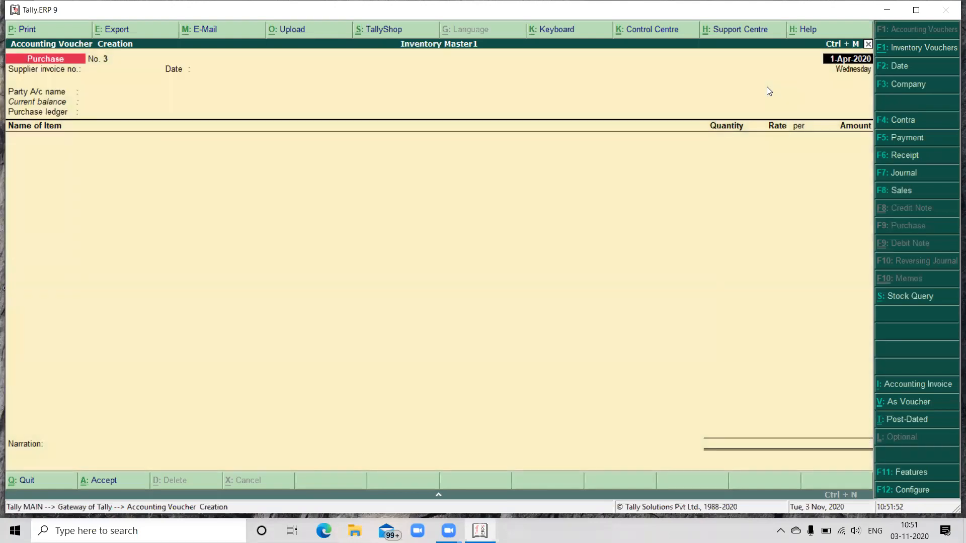
{"action": "key", "text": "Return"}
{"action": "type", "text": "00689"}
{"action": "key", "text": "Return"}
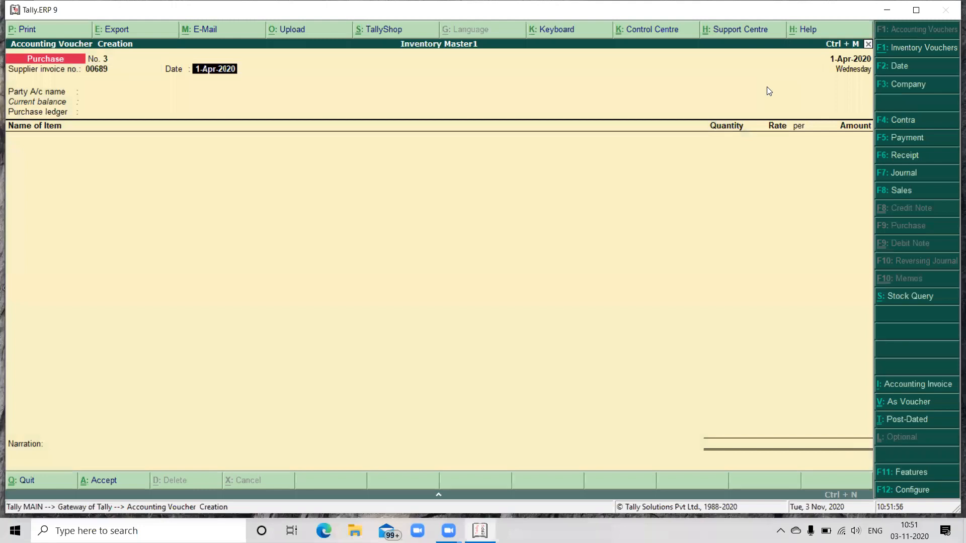
{"action": "key", "text": "Return"}
Step: Use Cash as the party account with default supplier details and Purchase as the purchase ledger for invoice 00689
{"action": "key", "text": "Return"}
{"action": "key", "text": "Return"}
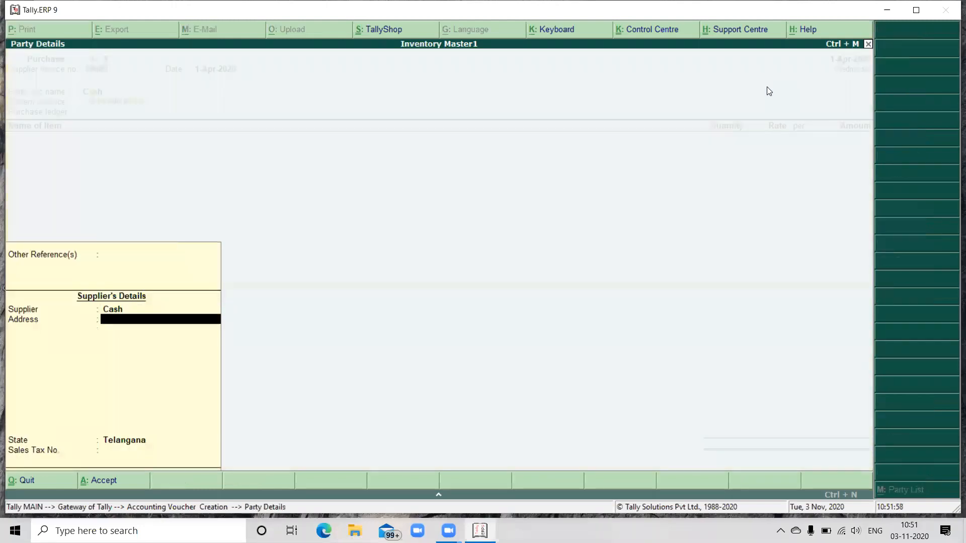
{"action": "key", "text": "Return"}
{"action": "key", "text": "Return"}
{"action": "key", "text": "Return"}
{"action": "key", "text": "Return"}
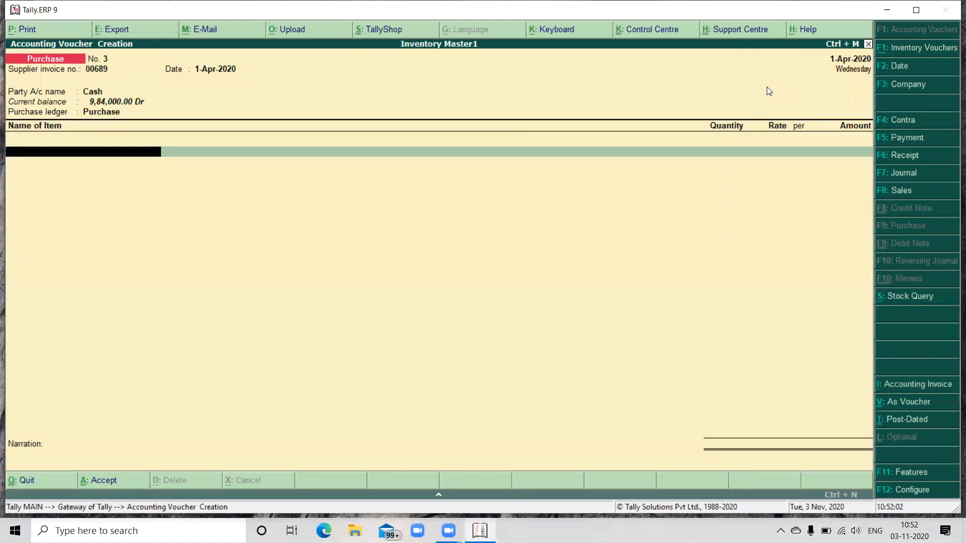
Step: Enter 80 no's of VCR at a rate of 1,000 and save the purchase voucher without a narration
{"action": "type", "text": "V"}
{"action": "key", "text": "Return"}
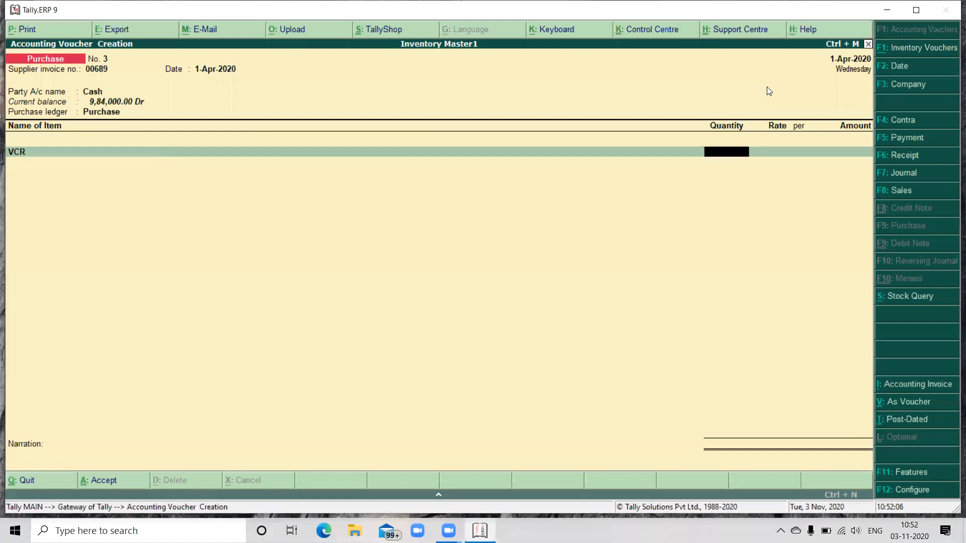
{"action": "type", "text": "80"}
{"action": "key", "text": "Return"}
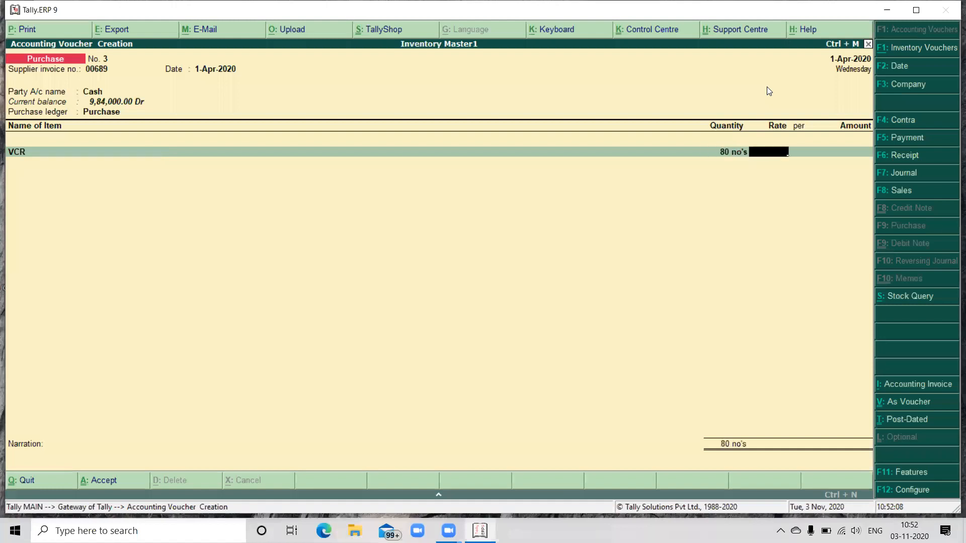
{"action": "type", "text": "1000"}
{"action": "key", "text": "Return"}
{"action": "key", "text": "Return"}
{"action": "key", "text": "Return"}
{"action": "key", "text": "Return"}
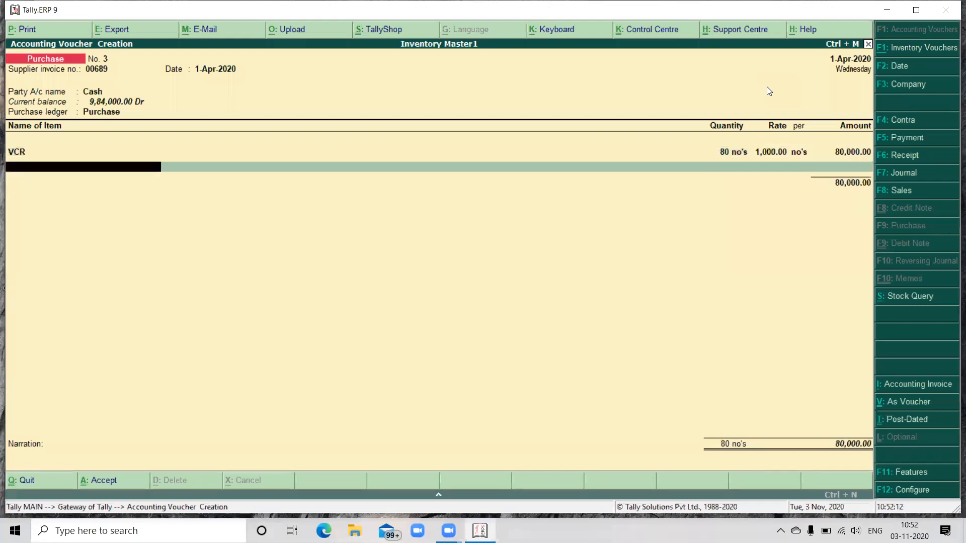
{"action": "key", "text": "Return"}
{"action": "key", "text": "Return"}
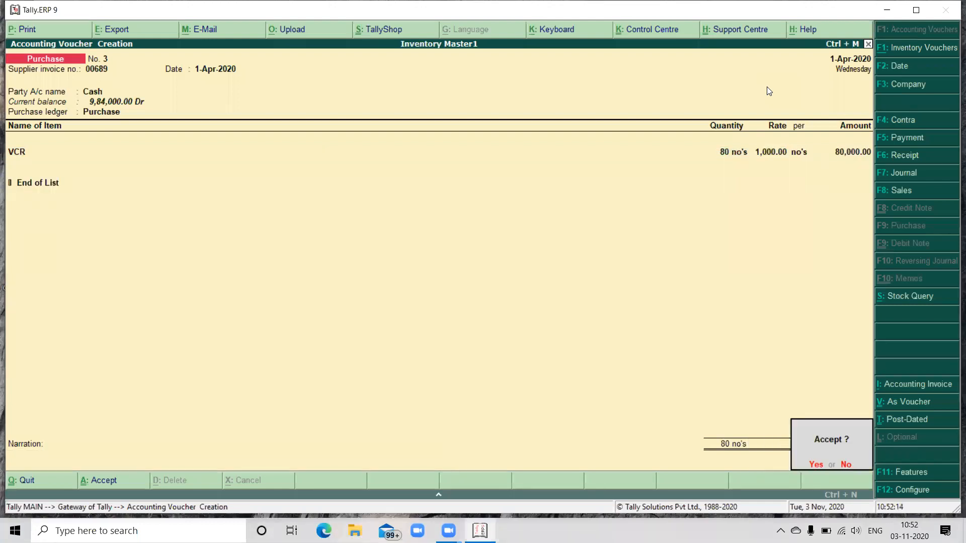
{"action": "key", "text": "y"}
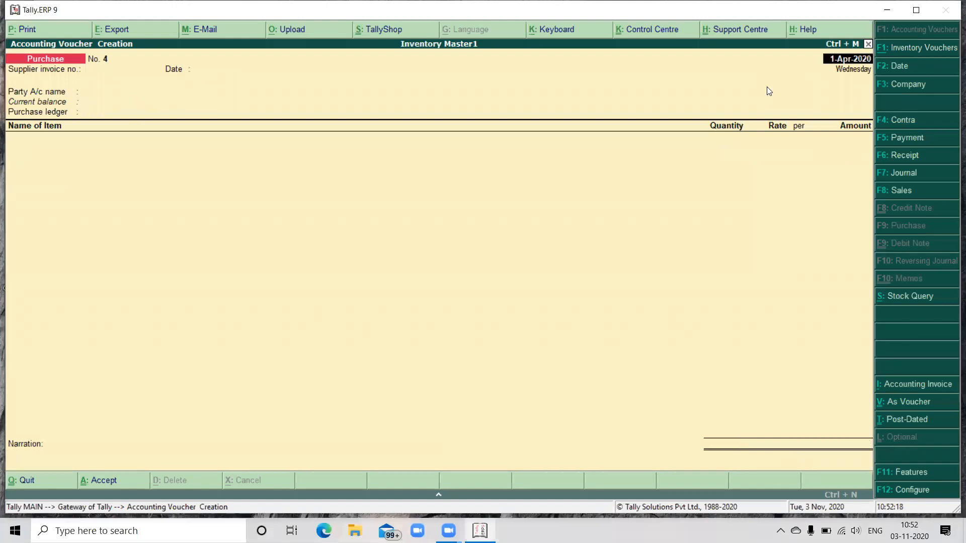
Step: Start a sales voucher with reference number 69, party account Cash, default party details and sales ledger Sales
{"action": "key", "text": "F8"}
{"action": "type", "text": "69"}
{"action": "key", "text": "Return"}
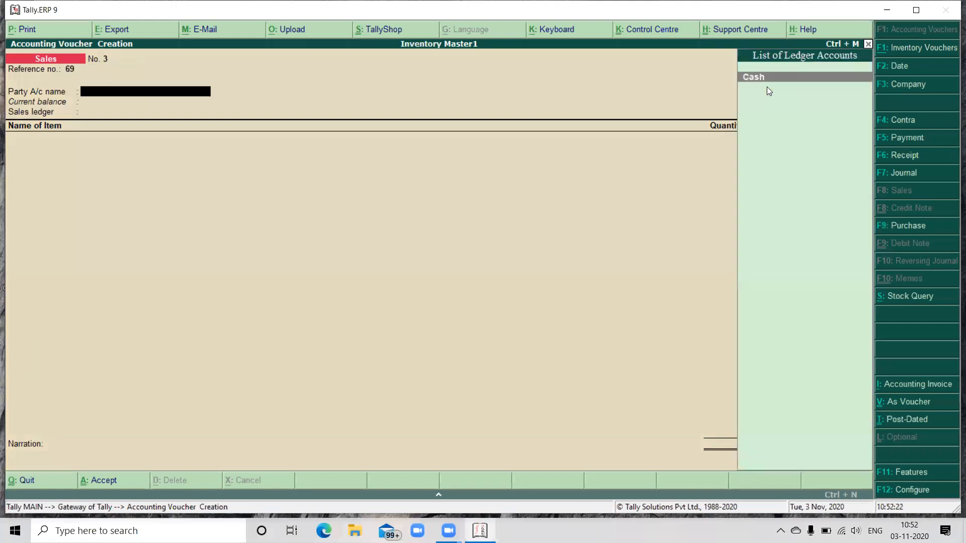
{"action": "key", "text": "Return"}
{"action": "key", "text": "ctrl+a"}
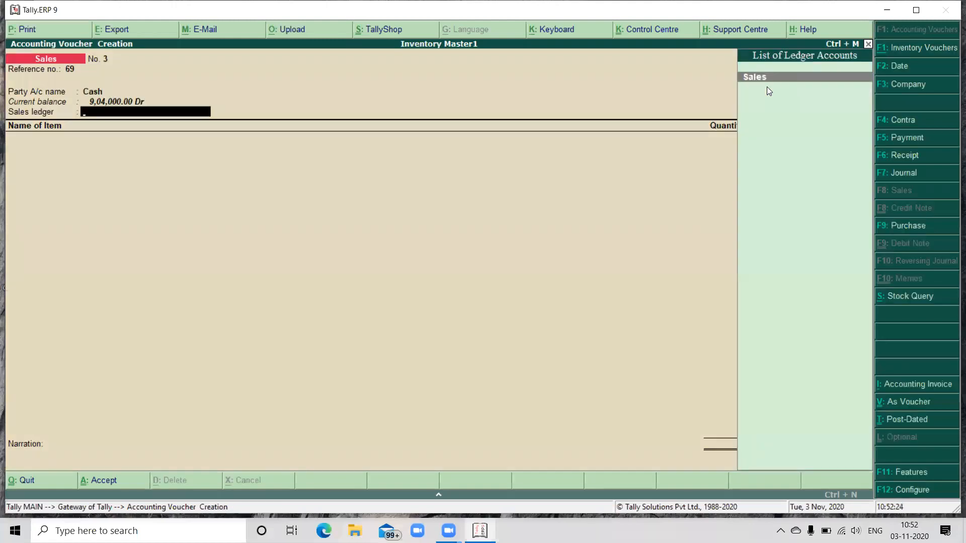
{"action": "key", "text": "Return"}
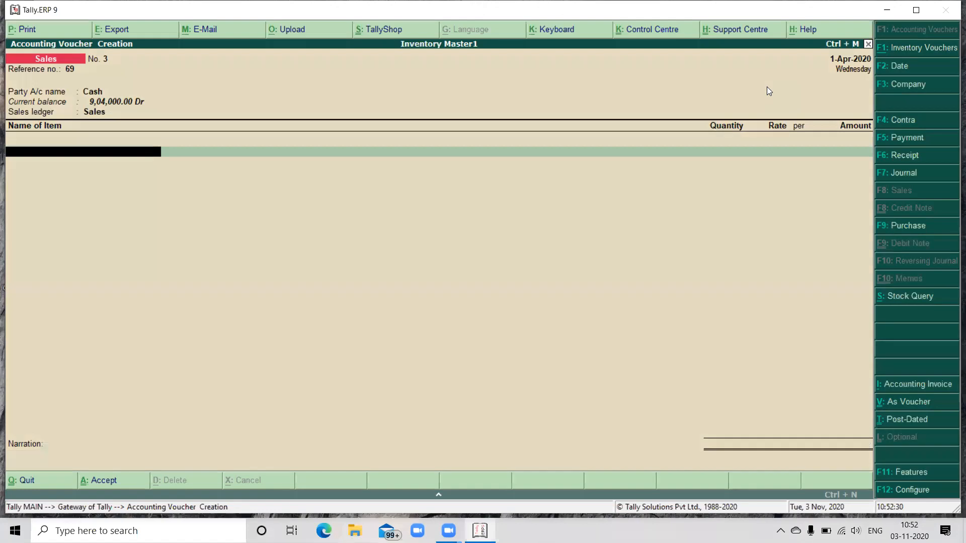
Step: Enter 40 no's of VCR at a rate of 1,200 and save the sales voucher without a narration
{"action": "type", "text": "V"}
{"action": "key", "text": "Return"}
{"action": "type", "text": "40"}
{"action": "key", "text": "Return"}
{"action": "type", "text": "1,200"}
{"action": "key", "text": "Return"}
{"action": "key", "text": "Return"}
{"action": "key", "text": "Return"}
{"action": "key", "text": "Return"}
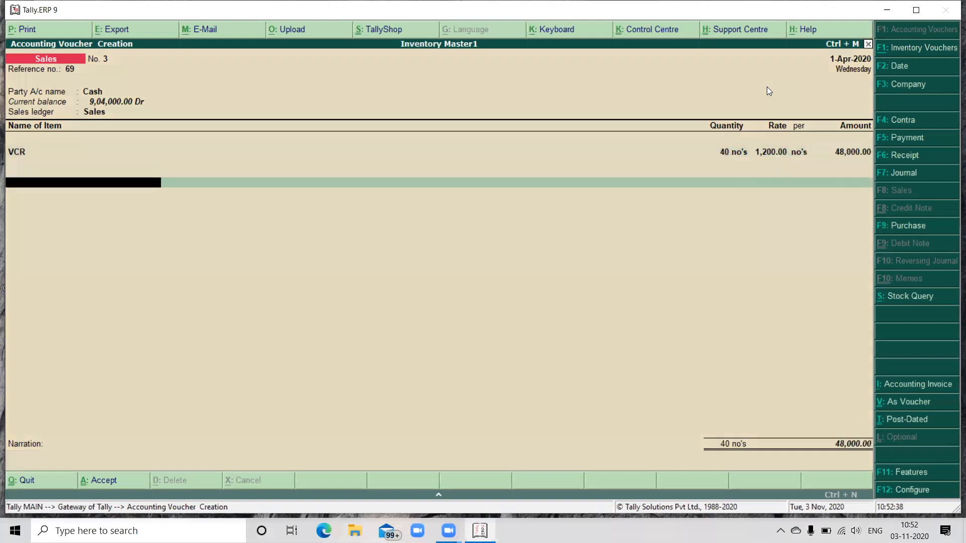
{"action": "key", "text": "Return"}
{"action": "key", "text": "Return"}
{"action": "key", "text": "Return"}
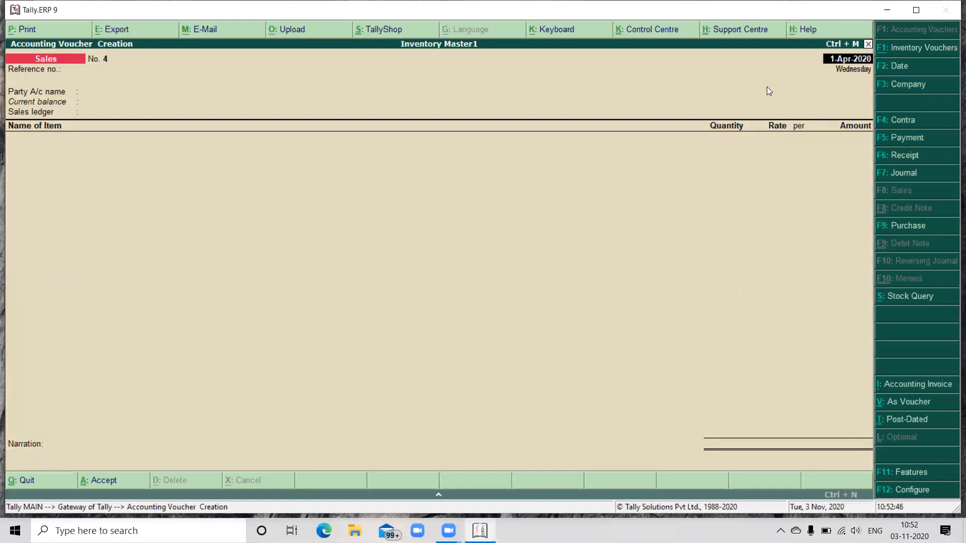
Step: Start a purchase voucher with supplier invoice number 00693 dated 1-Apr-2020, party account Cash and purchase ledger Purchase
{"action": "key", "text": "F9"}
{"action": "type", "text": "00693"}
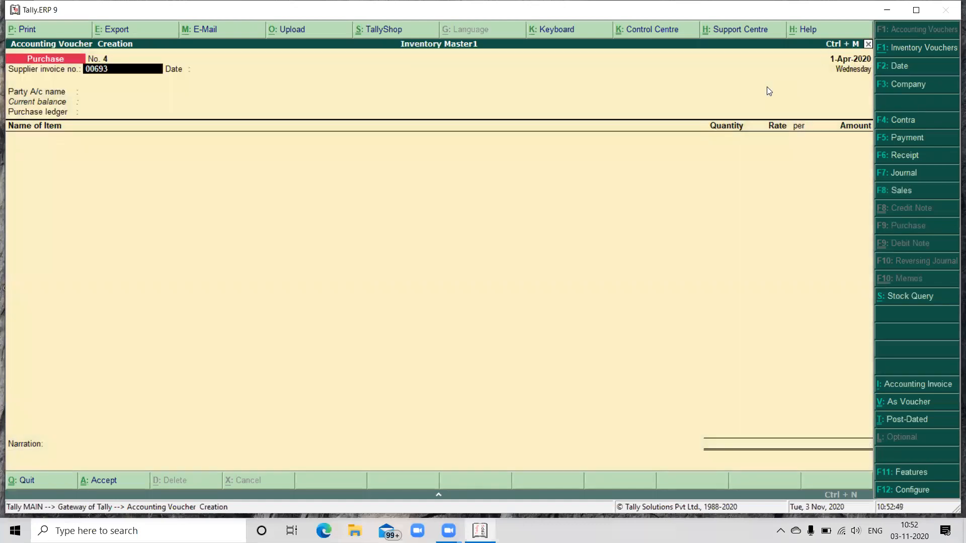
{"action": "key", "text": "Return"}
{"action": "key", "text": "Return"}
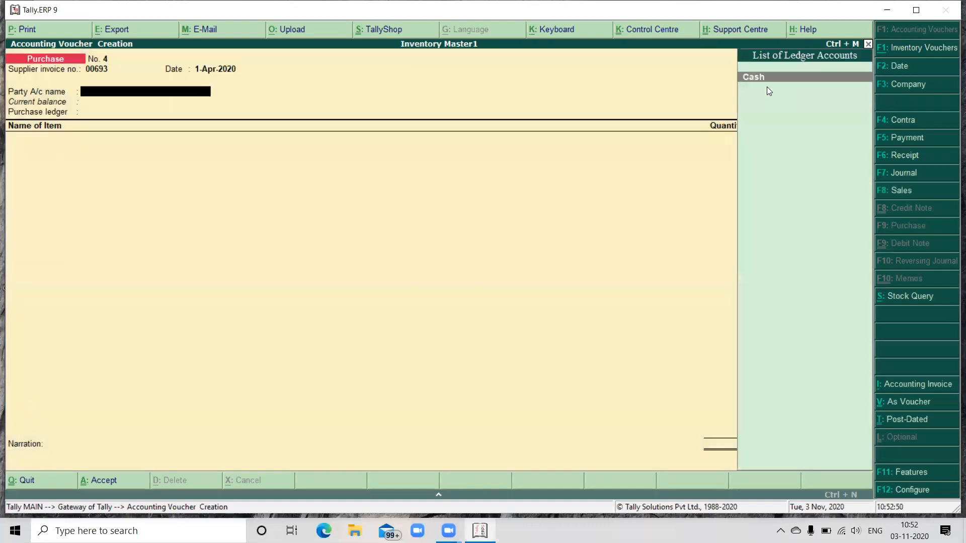
{"action": "key", "text": "Return"}
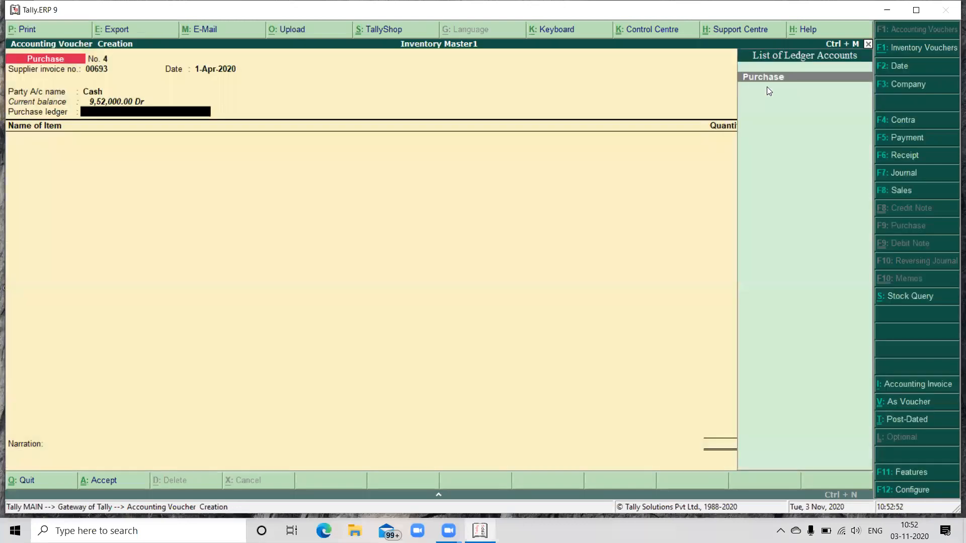
{"action": "key", "text": "Return"}
Step: Enter 40 no's of CTV's at a rate of 500 and save the purchase voucher without a narration
{"action": "type", "text": "V"}
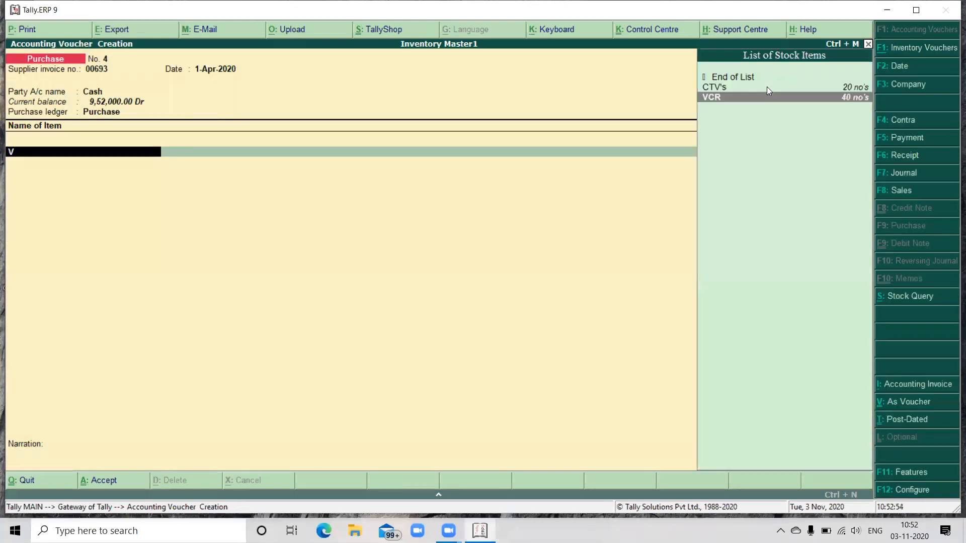
{"action": "left_click", "coordinate": [766, 86]}
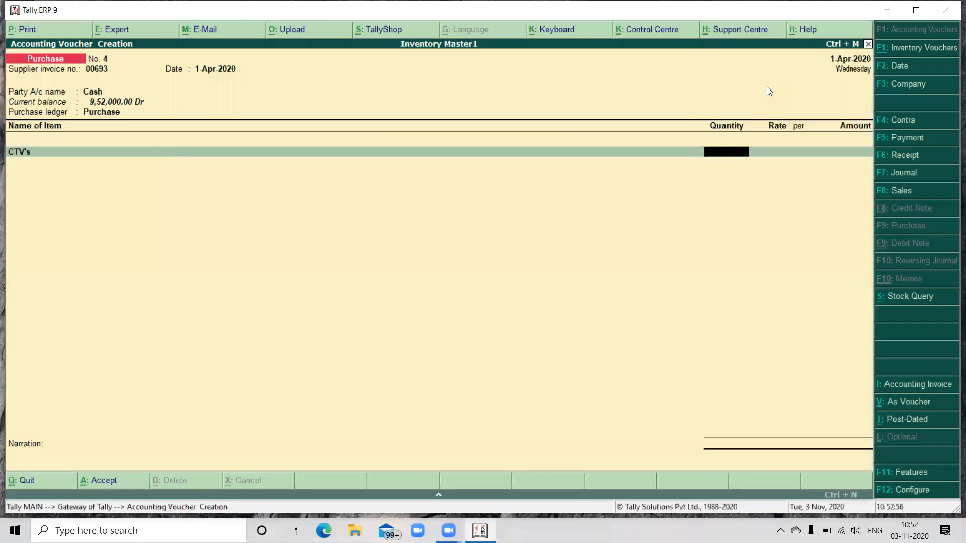
{"action": "type", "text": "40"}
{"action": "key", "text": "Return"}
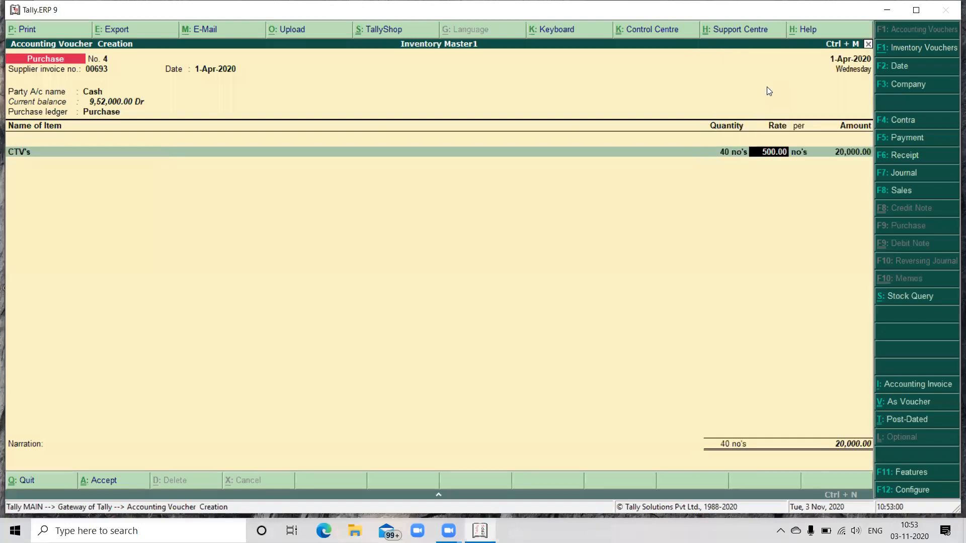
{"action": "key", "text": "Return"}
{"action": "key", "text": "Return"}
{"action": "key", "text": "Return"}
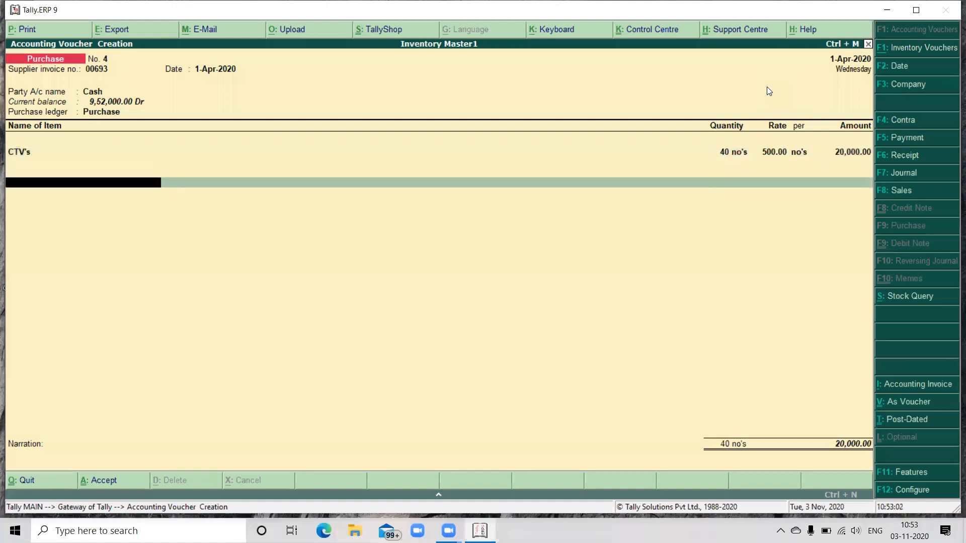
{"action": "key", "text": "Return"}
{"action": "key", "text": "Return"}
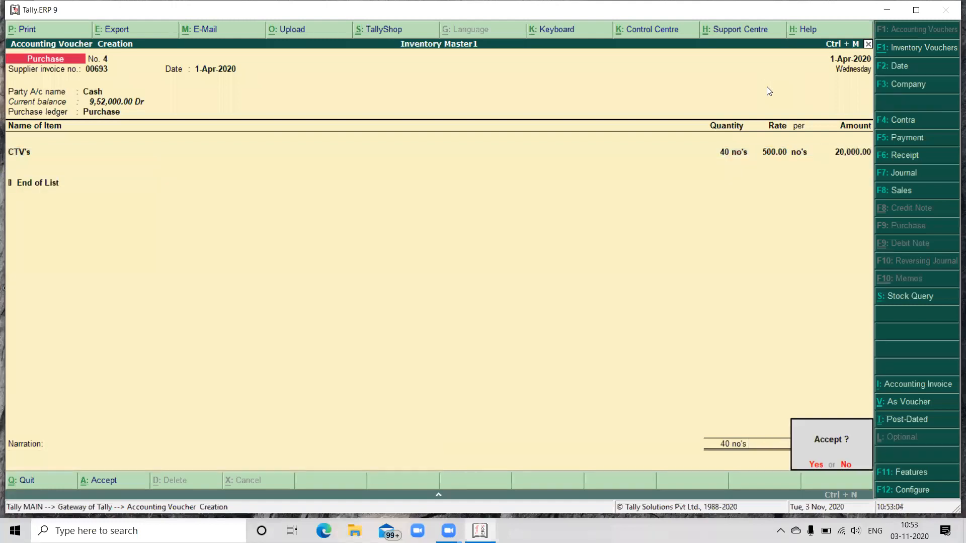
{"action": "key", "text": "Return"}
Step: Record a sales voucher with reference number 000599, party Cash and ledger Sales for 40 no's of CTV's at 1,000, without a narration
{"action": "key", "text": "F8"}
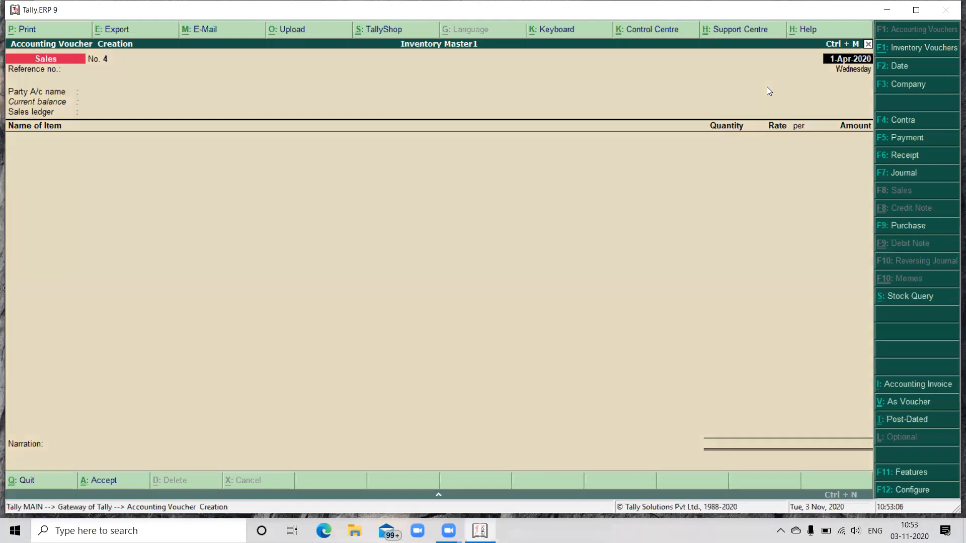
{"action": "key", "text": "Return"}
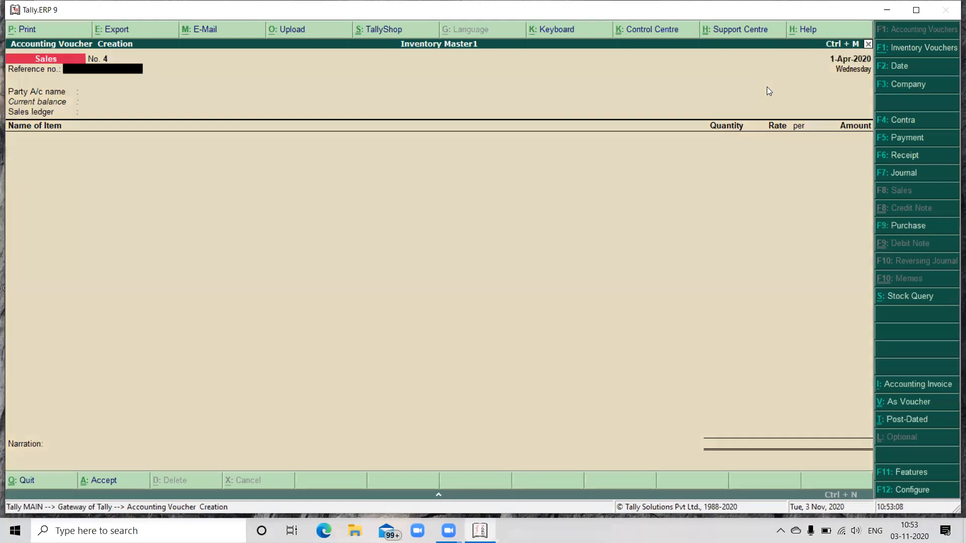
{"action": "type", "text": "00059"}
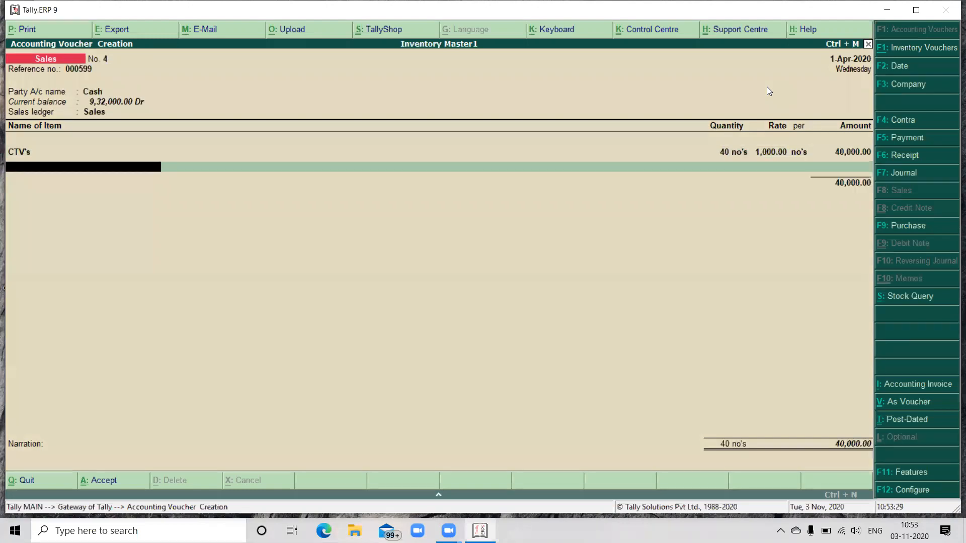
{"action": "key", "text": "Return"}
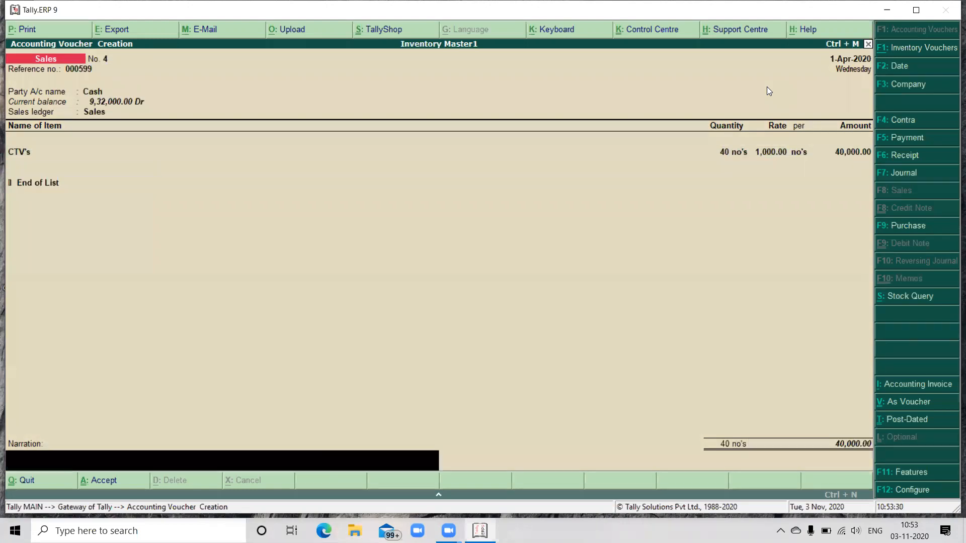
{"action": "key", "text": "Return"}
{"action": "key", "text": "Return"}
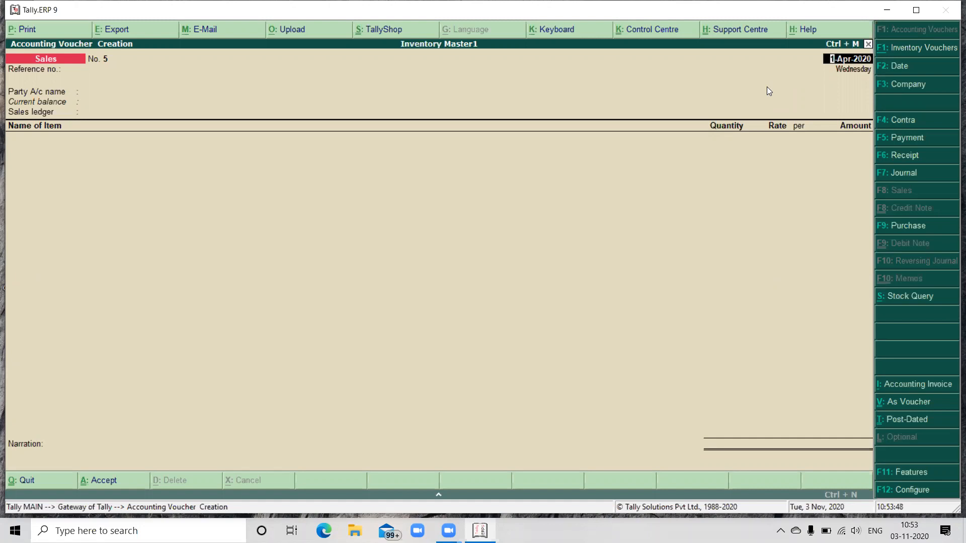
Step: Start a payment voucher debiting Salaries with 20,000 and leave the cost centre allocation without allocating anything
{"action": "key", "text": "F5"}
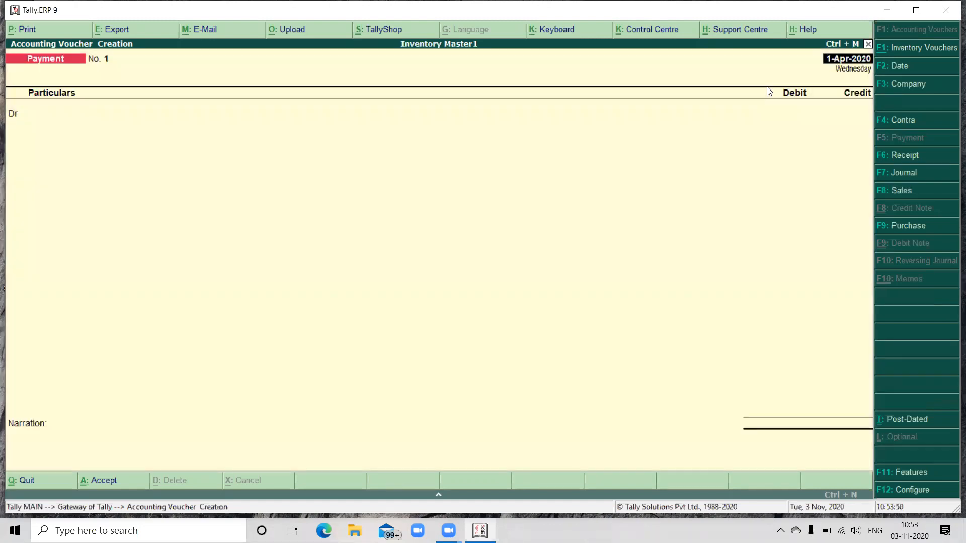
{"action": "key", "text": "Return"}
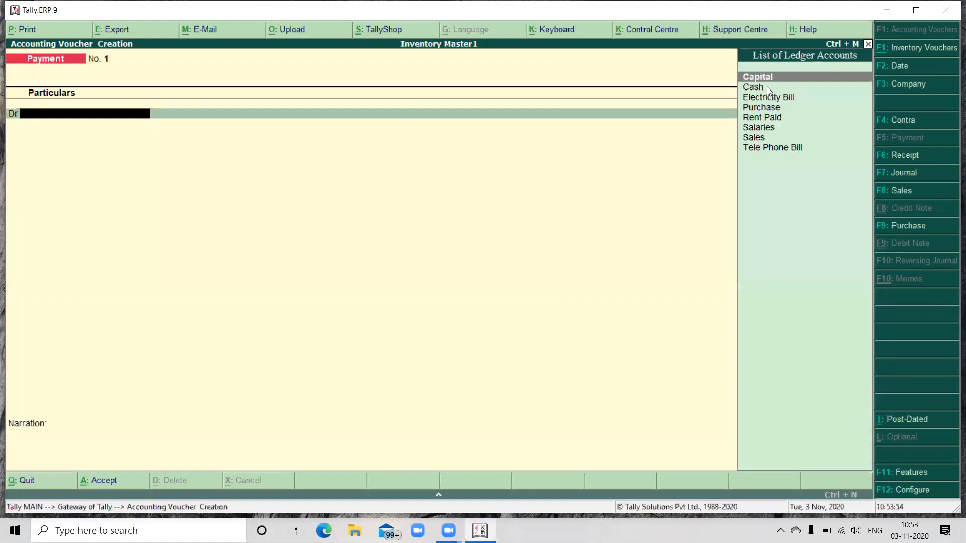
{"action": "type", "text": "Sa"}
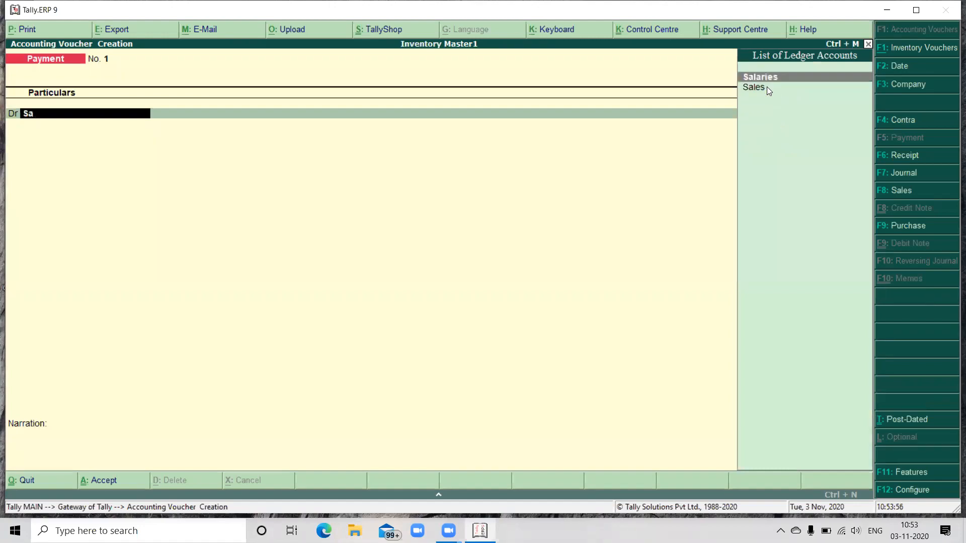
{"action": "key", "text": "Return"}
{"action": "type", "text": "20000"}
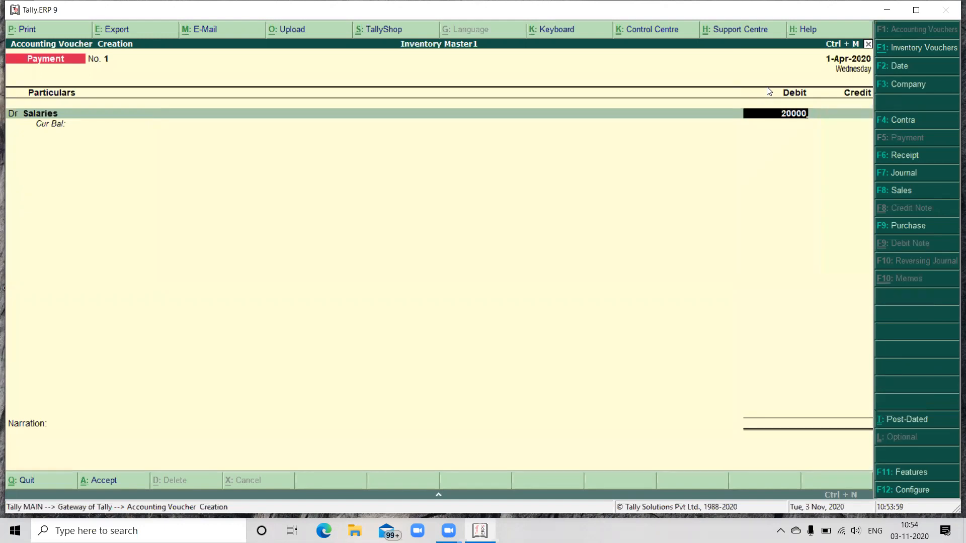
{"action": "key", "text": "Return"}
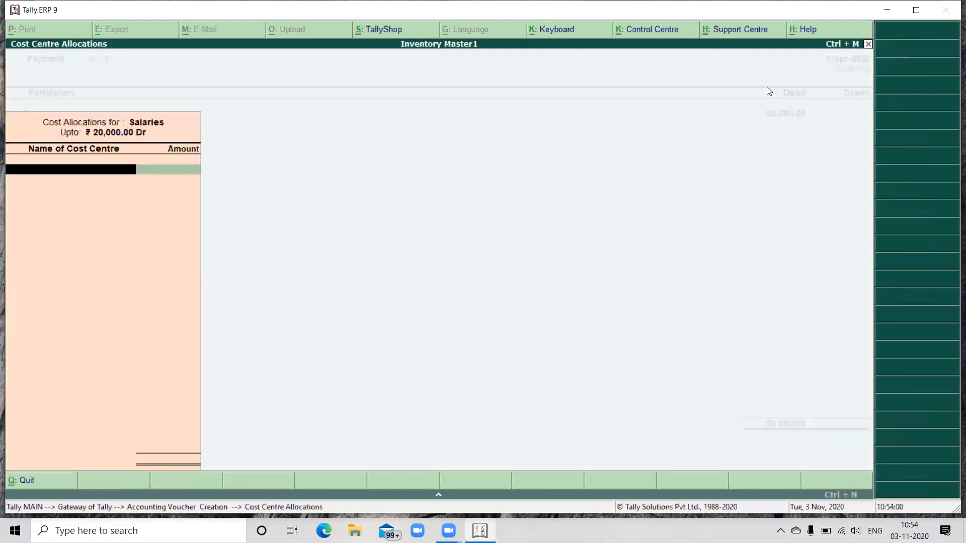
{"action": "key", "text": "Escape"}
{"action": "key", "text": "Return"}
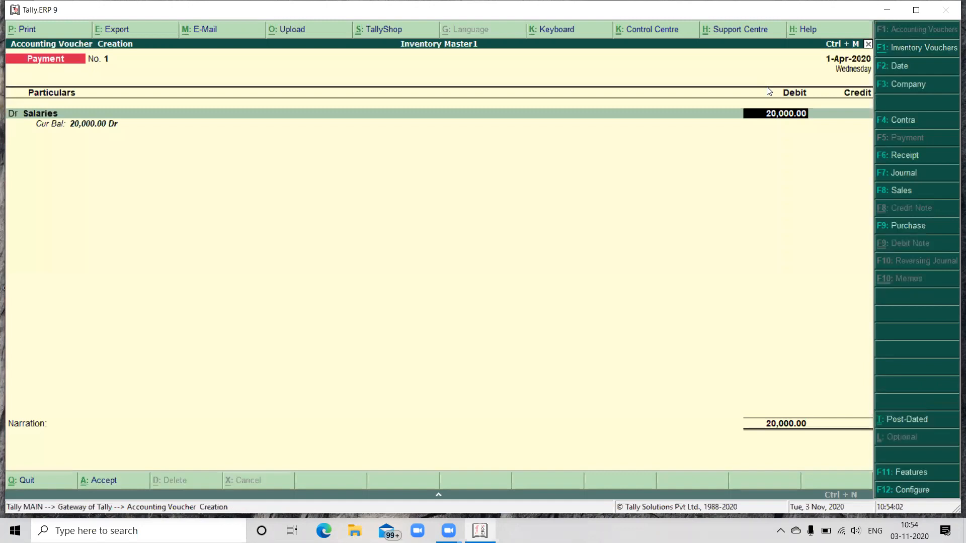
Step: Turn off Maintain cost centres in the company's accounting features
{"action": "key", "text": "F11"}
{"action": "key", "text": "Return"}
{"action": "key", "text": "Return"}
{"action": "key", "text": "Return"}
{"action": "key", "text": "Return"}
{"action": "key", "text": "Return"}
{"action": "key", "text": "Return"}
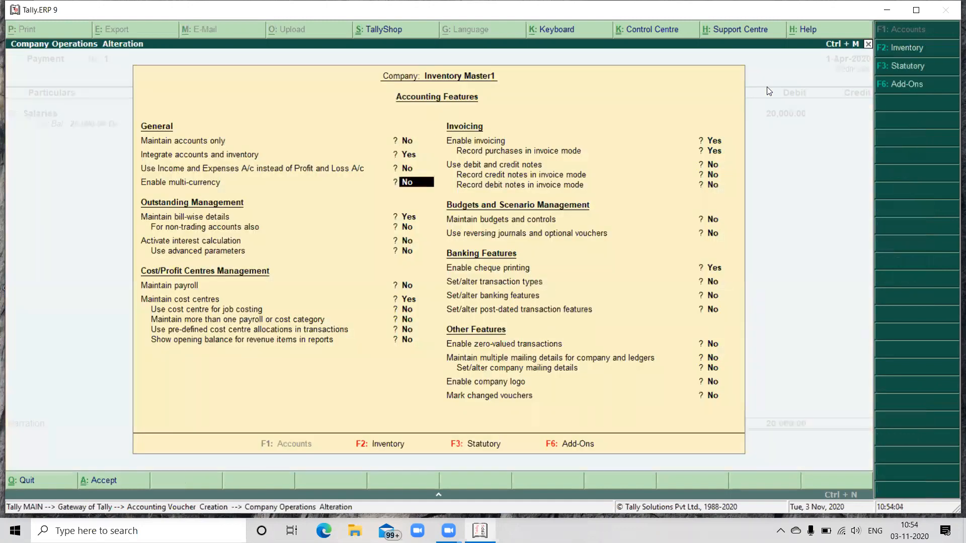
{"action": "key", "text": "Return"}
{"action": "key", "text": "Return"}
{"action": "key", "text": "n"}
{"action": "key", "text": "Return"}
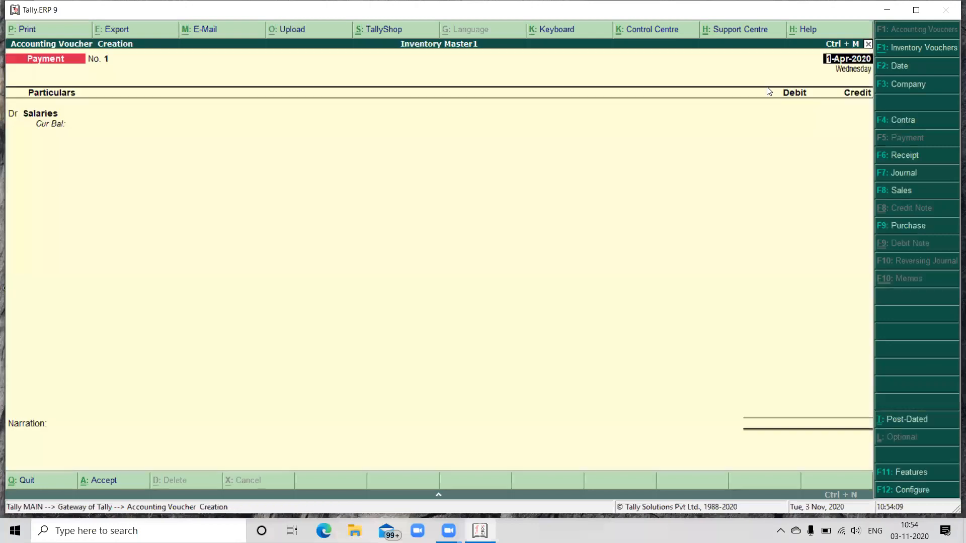
Step: Enter 20,000 as the Salaries debit, credit Cash, and save the payment voucher without a narration
{"action": "type", "text": "20000"}
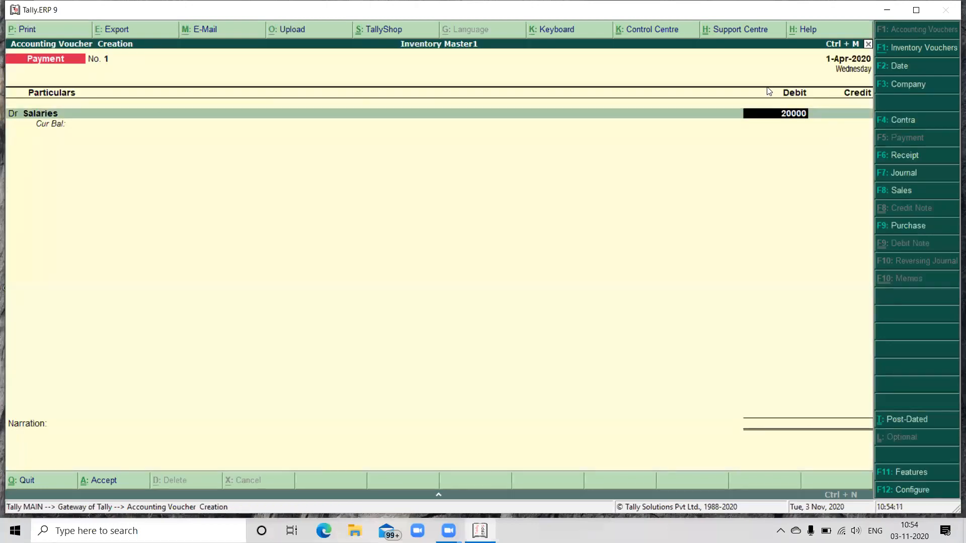
{"action": "key", "text": "Return"}
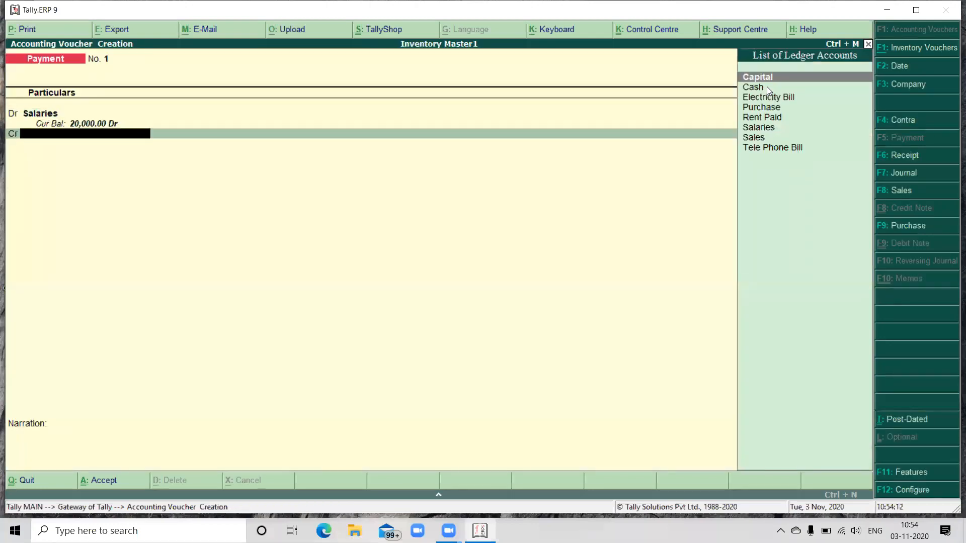
{"action": "left_click", "coordinate": [767, 86]}
{"action": "key", "text": "Return"}
{"action": "key", "text": "Return"}
Step: Record a payment voucher debiting Electricity Bill with 6,000 and crediting Cash, without a narration
{"action": "key", "text": "Return"}
{"action": "key", "text": "Return"}
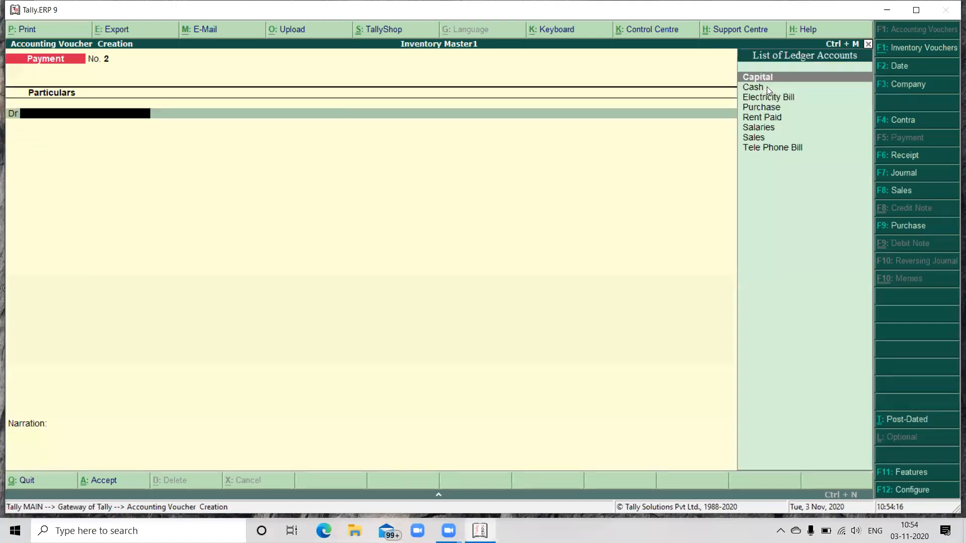
{"action": "type", "text": "e"}
{"action": "key", "text": "Return"}
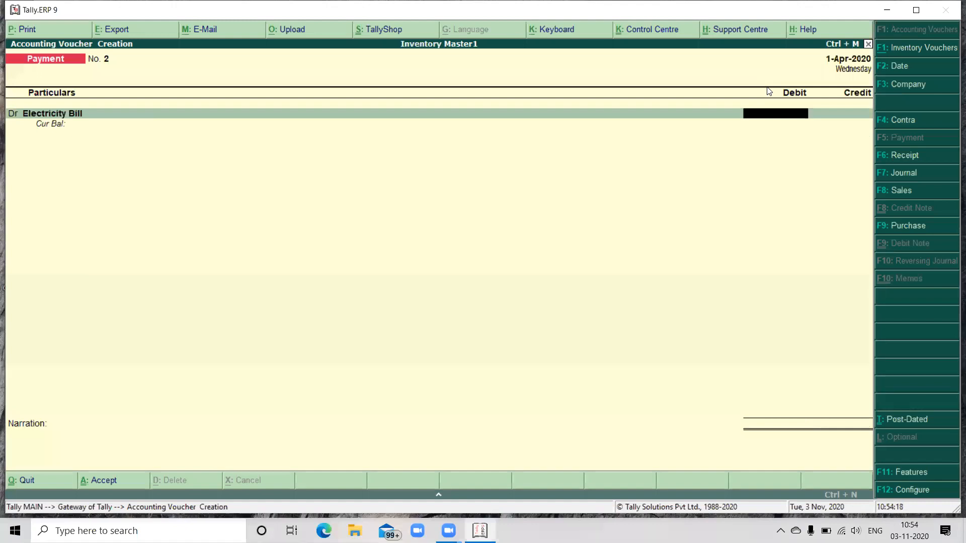
{"action": "type", "text": "6000"}
{"action": "key", "text": "Return"}
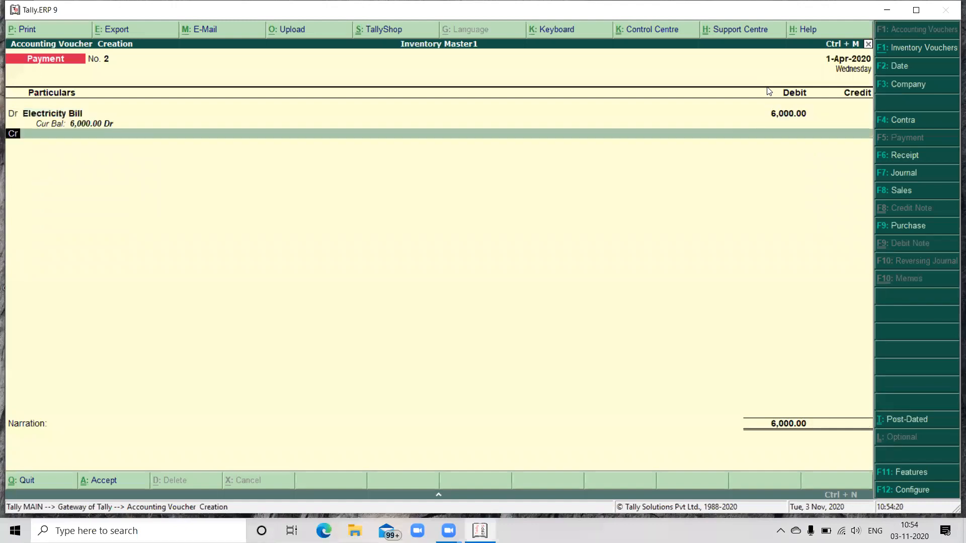
{"action": "type", "text": "cas"}
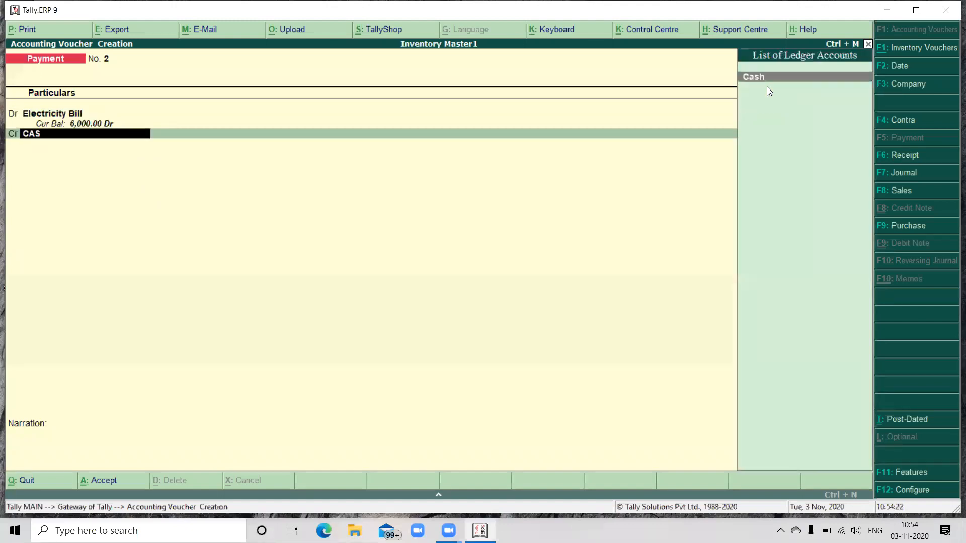
{"action": "key", "text": "Return"}
{"action": "key", "text": "Return"}
{"action": "key", "text": "Return"}
{"action": "key", "text": "Return"}
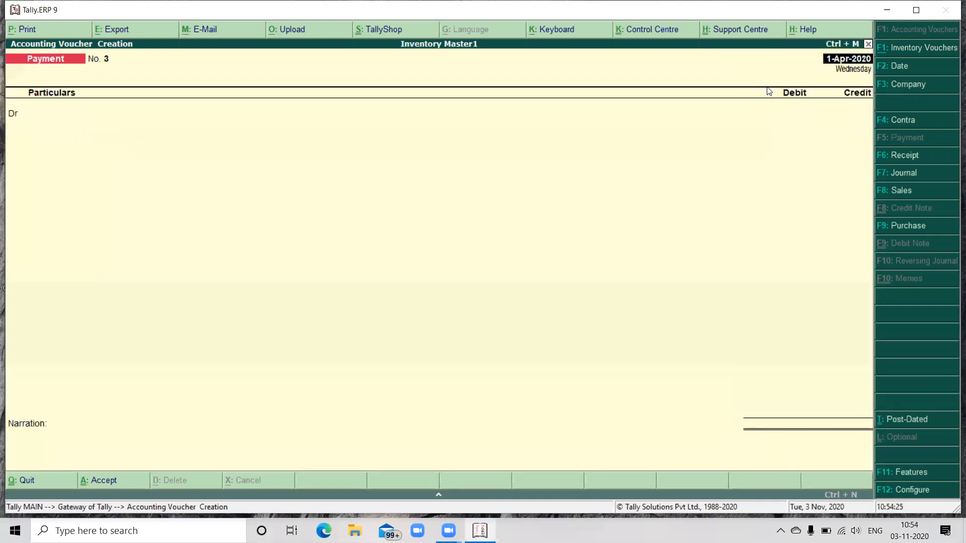
Step: Record a payment voucher debiting Rent Paid with 10,000 and crediting Cash, without a narration
{"action": "type", "text": "re"}
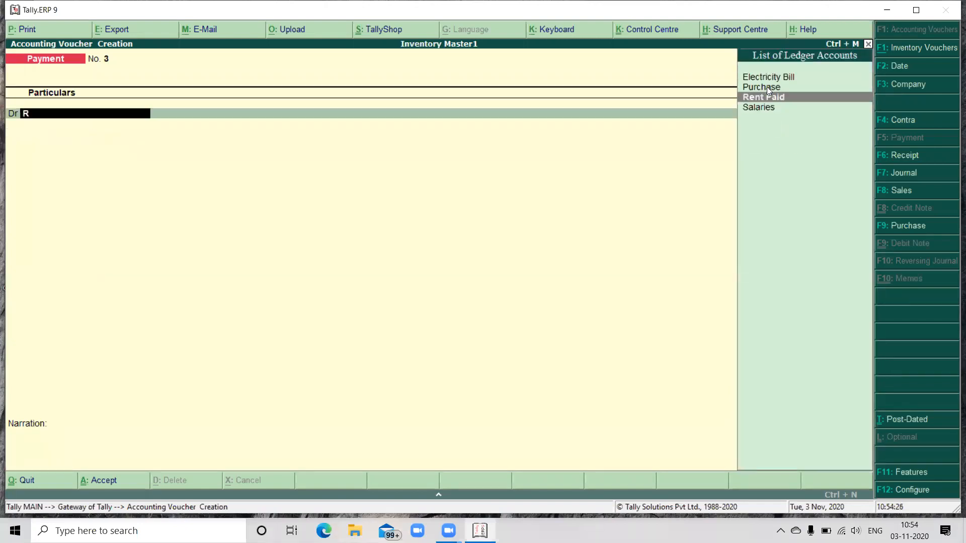
{"action": "key", "text": "Return"}
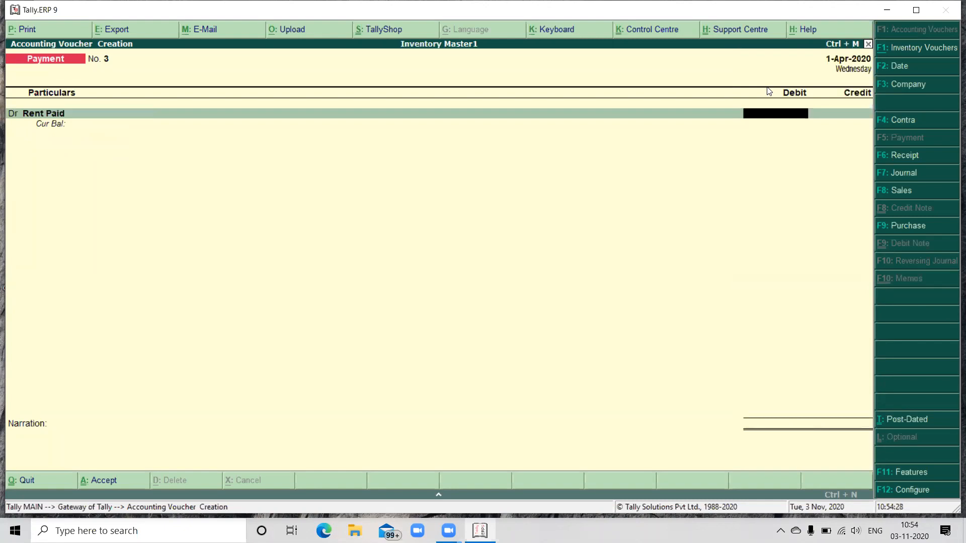
{"action": "type", "text": "10000"}
{"action": "key", "text": "Return"}
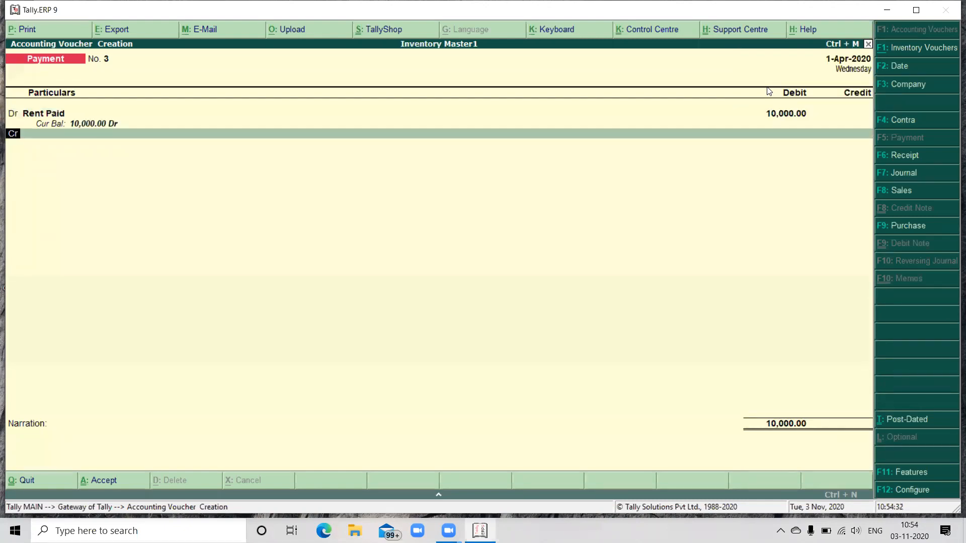
{"action": "key", "text": "Return"}
{"action": "type", "text": "CAS"}
{"action": "key", "text": "Return"}
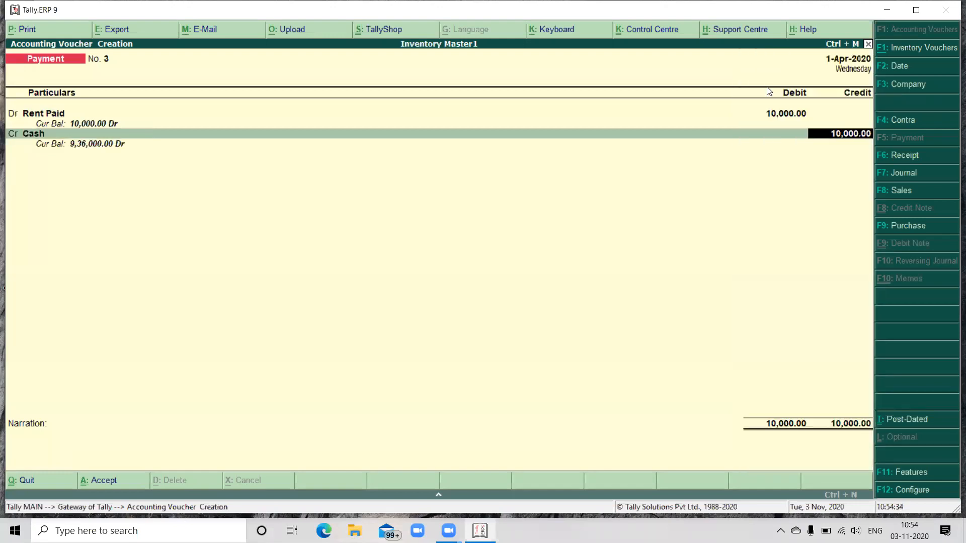
{"action": "key", "text": "Return"}
{"action": "key", "text": "Return"}
{"action": "key", "text": "Return"}
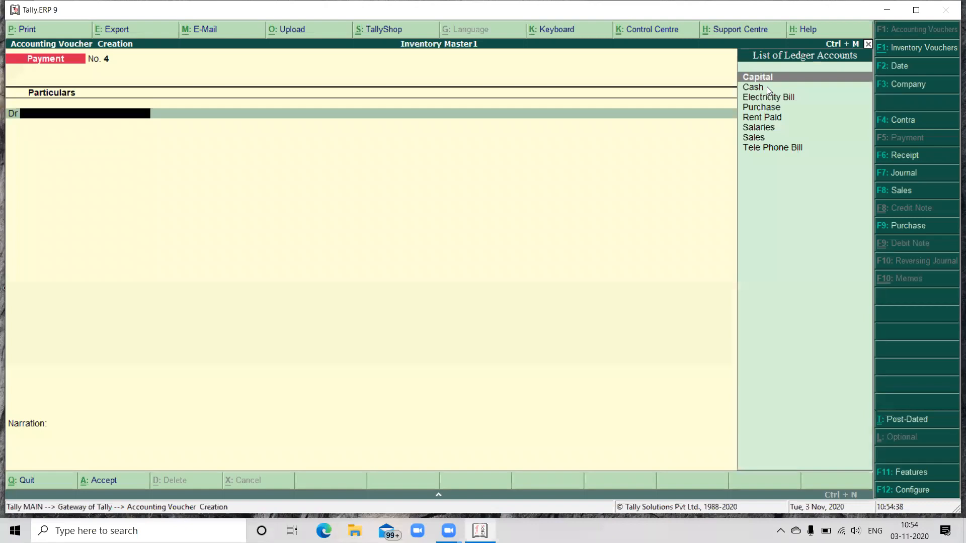
Step: Record a payment voucher debiting Tele Phone Bill with 4,000 and crediting Cash, without a narration
{"action": "type", "text": "T"}
{"action": "key", "text": "Return"}
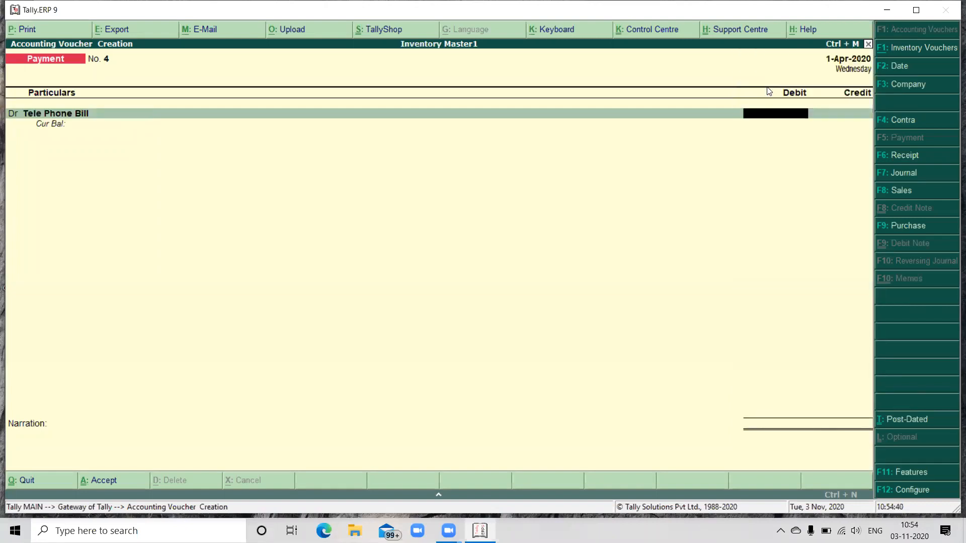
{"action": "type", "text": "4000"}
{"action": "key", "text": "Return"}
{"action": "type", "text": "Cas"}
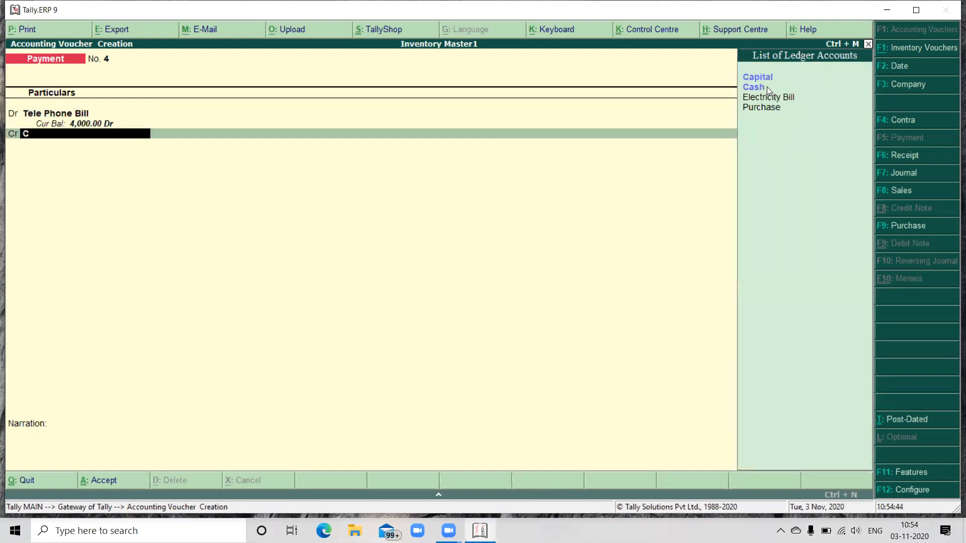
{"action": "key", "text": "Return"}
{"action": "key", "text": "Return"}
{"action": "key", "text": "Return"}
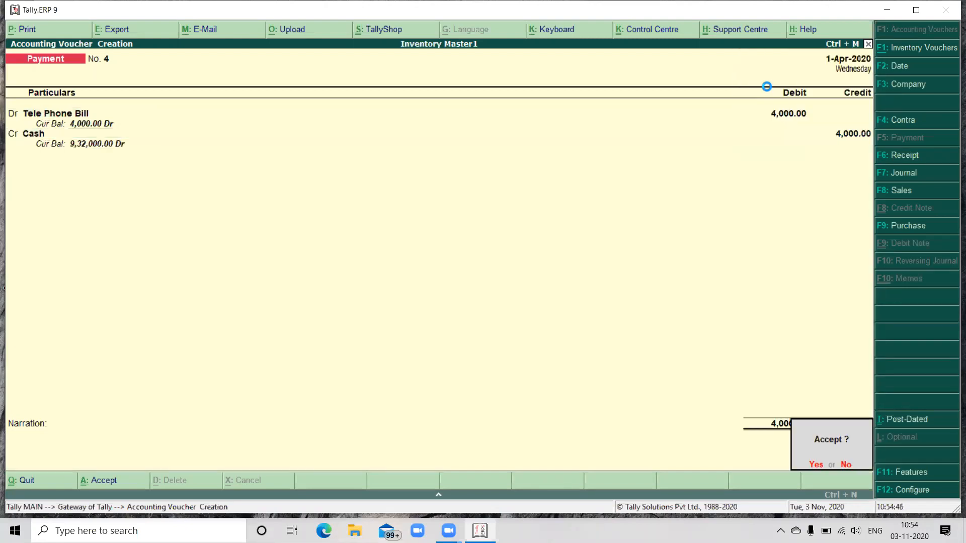
{"action": "key", "text": "Return"}
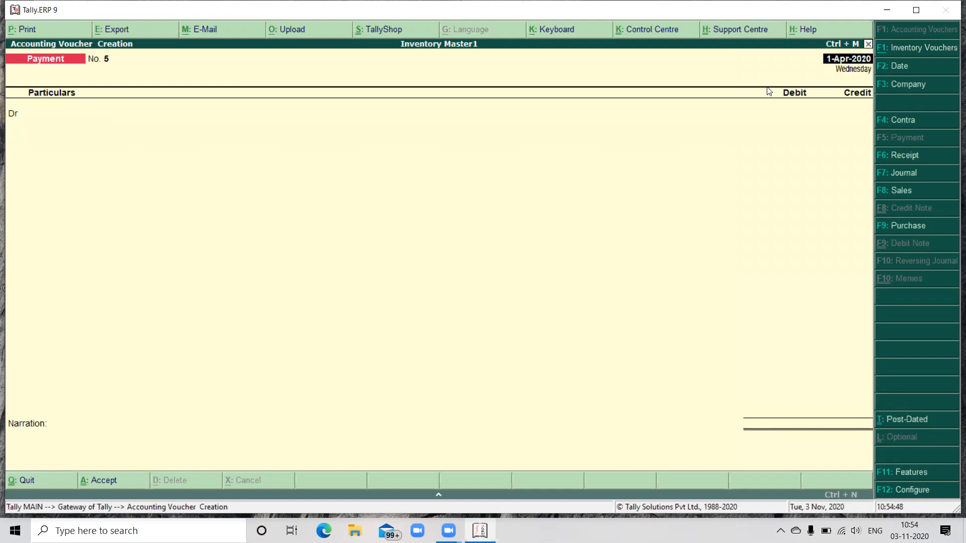
Step: Leave voucher entry and display the Inventory Books reports
{"action": "key", "text": "Escape"}
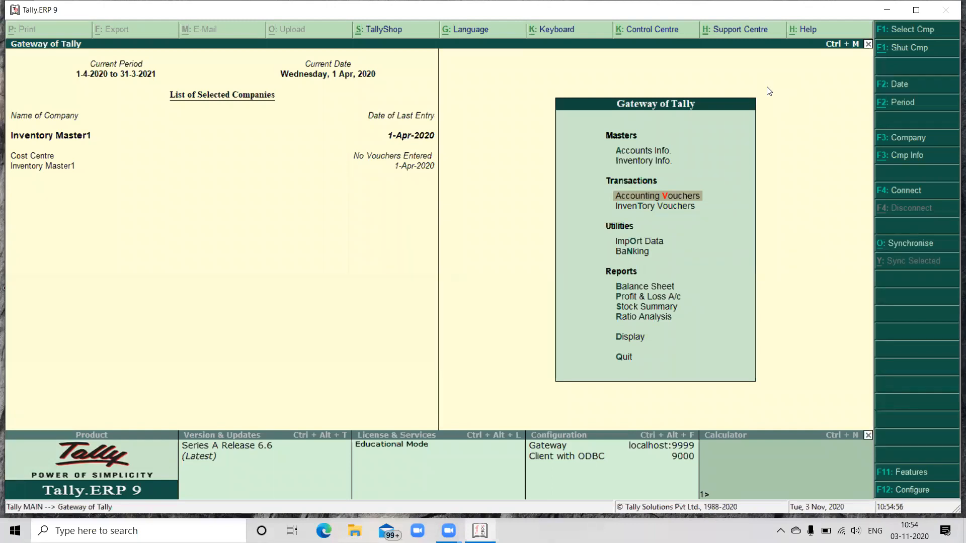
{"action": "key", "text": "Down"}
{"action": "key", "text": "Down"}
{"action": "key", "text": "Down"}
{"action": "key", "text": "Down"}
{"action": "key", "text": "Down"}
{"action": "key", "text": "Down"}
{"action": "key", "text": "Down"}
{"action": "key", "text": "Down"}
{"action": "key", "text": "Down"}
{"action": "key", "text": "Up"}
{"action": "key", "text": "Return"}
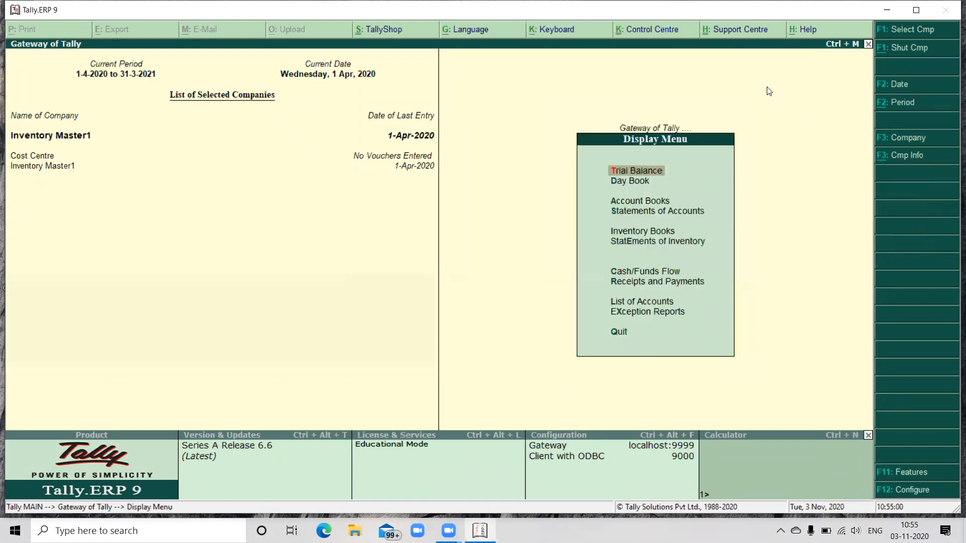
{"action": "key", "text": "Down"}
{"action": "key", "text": "Down"}
{"action": "key", "text": "Down"}
{"action": "key", "text": "Down"}
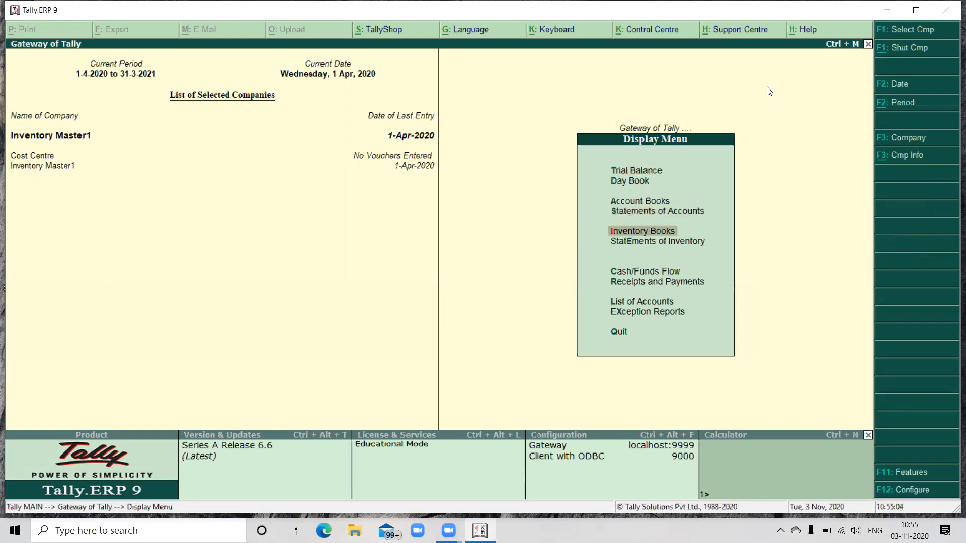
{"action": "key", "text": "Return"}
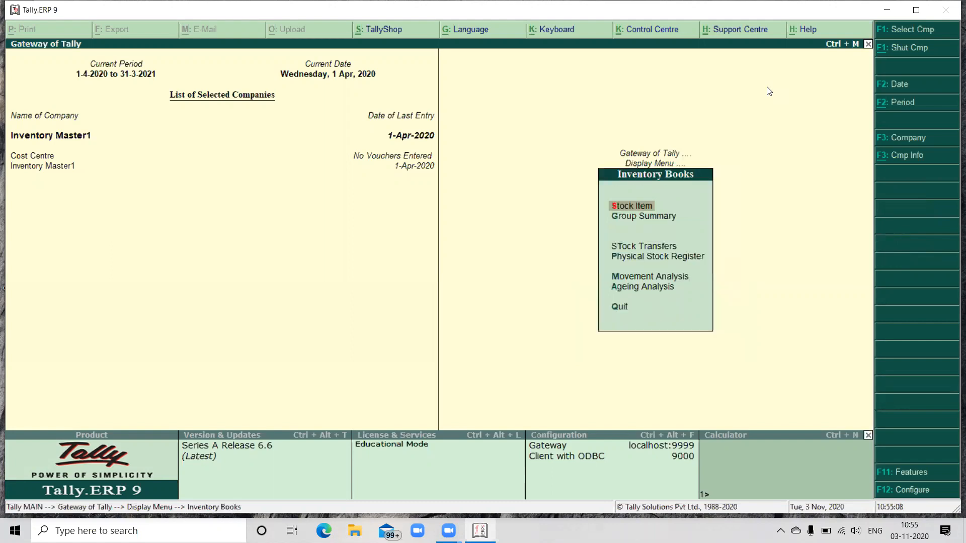
Step: Open the April stock vouchers of the stock item Cameras and examine the sales entry and closing stock
{"action": "key", "text": "Return"}
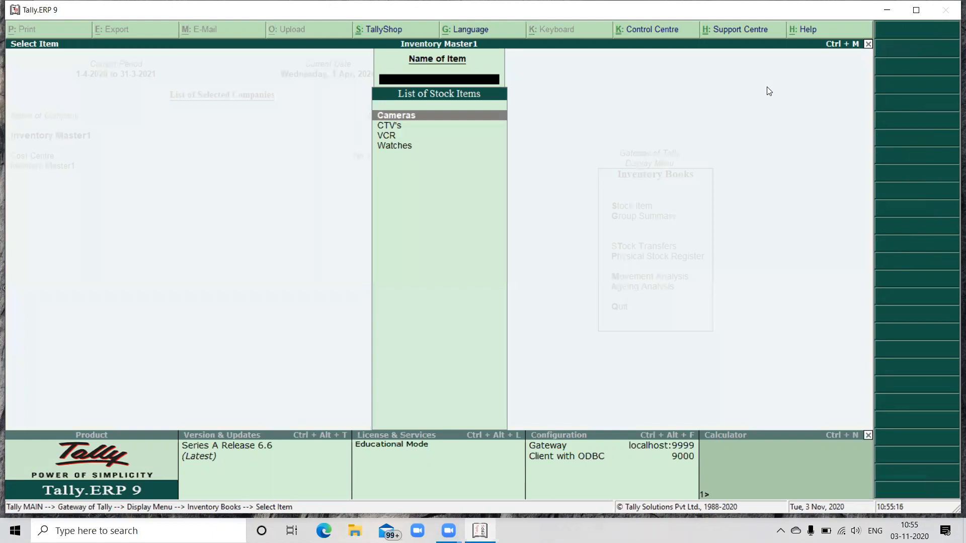
{"action": "key", "text": "Return"}
{"action": "key", "text": "Return"}
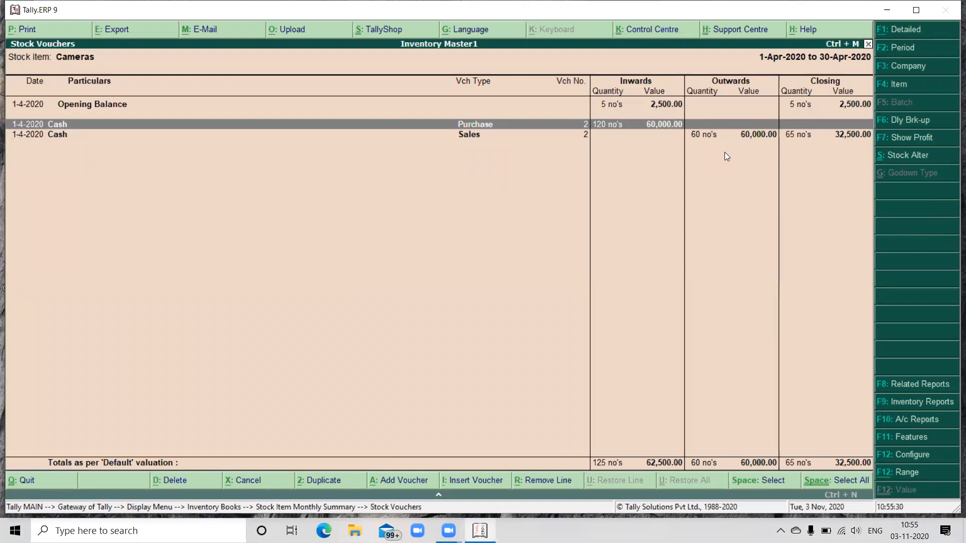
{"action": "left_click", "coordinate": [704, 136]}
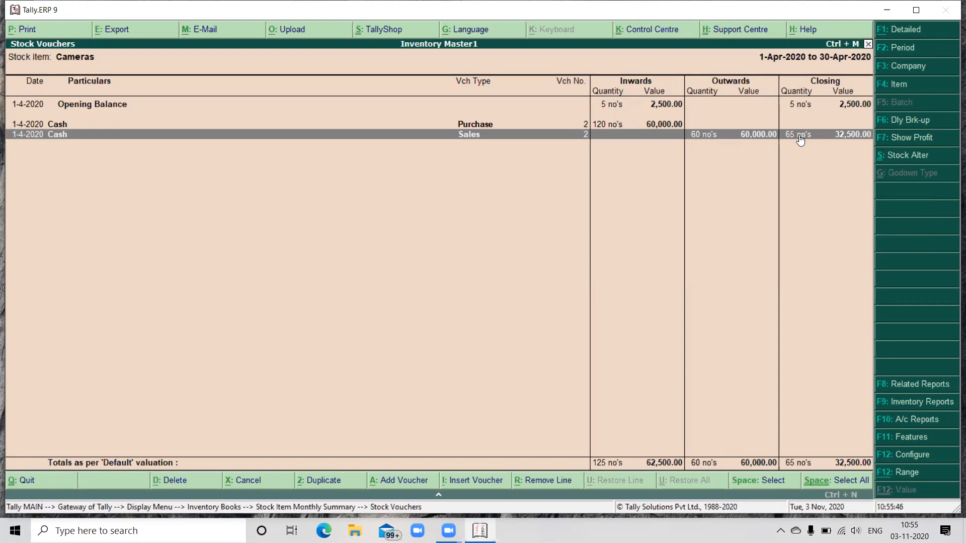
Step: Go back to the stock item list and examine the April stock vouchers of CTV's
{"action": "key", "text": "Escape"}
{"action": "key", "text": "Escape"}
{"action": "key", "text": "Down"}
{"action": "key", "text": "Return"}
{"action": "key", "text": "Return"}
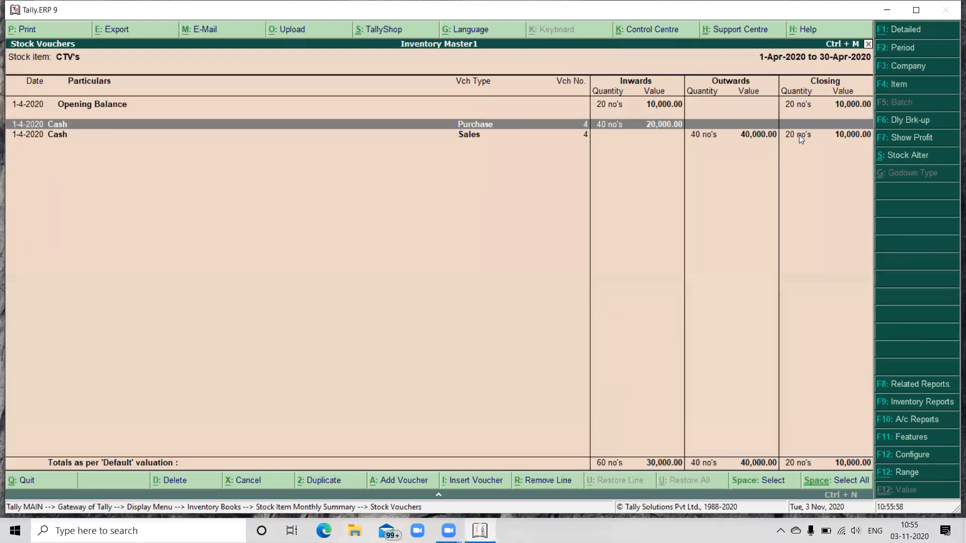
Step: Examine the April stock vouchers of VCR, then return to its monthly summary
{"action": "key", "text": "Escape"}
{"action": "key", "text": "Escape"}
{"action": "key", "text": "Down"}
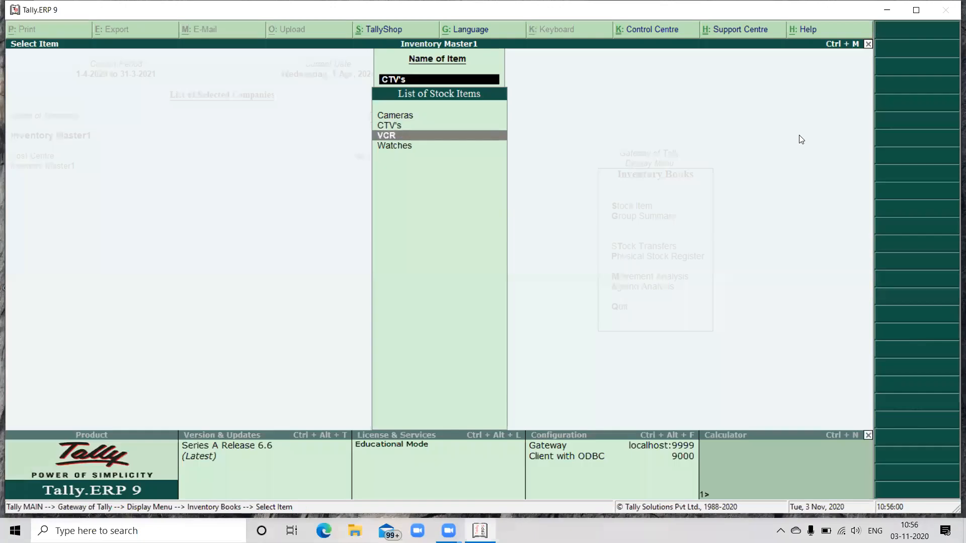
{"action": "key", "text": "Return"}
{"action": "key", "text": "Return"}
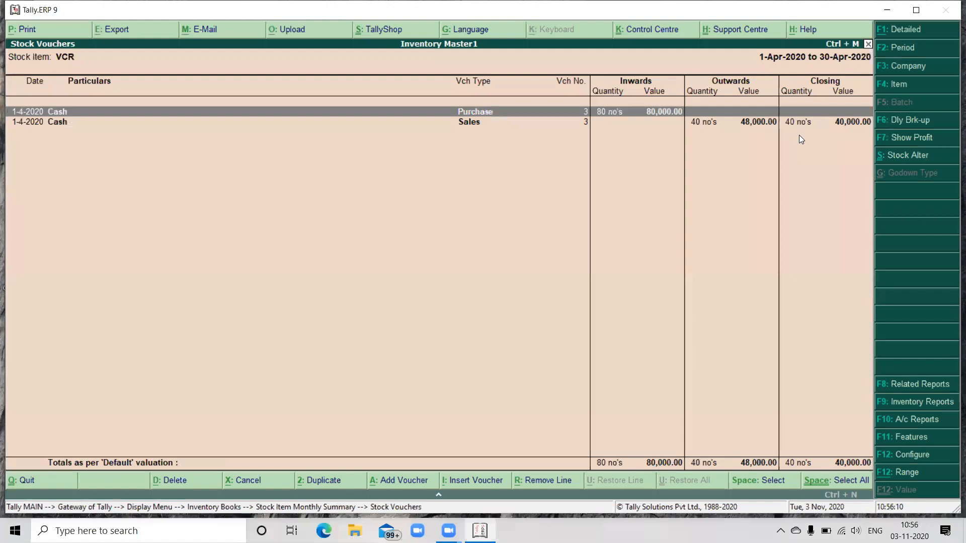
{"action": "key", "text": "Escape"}
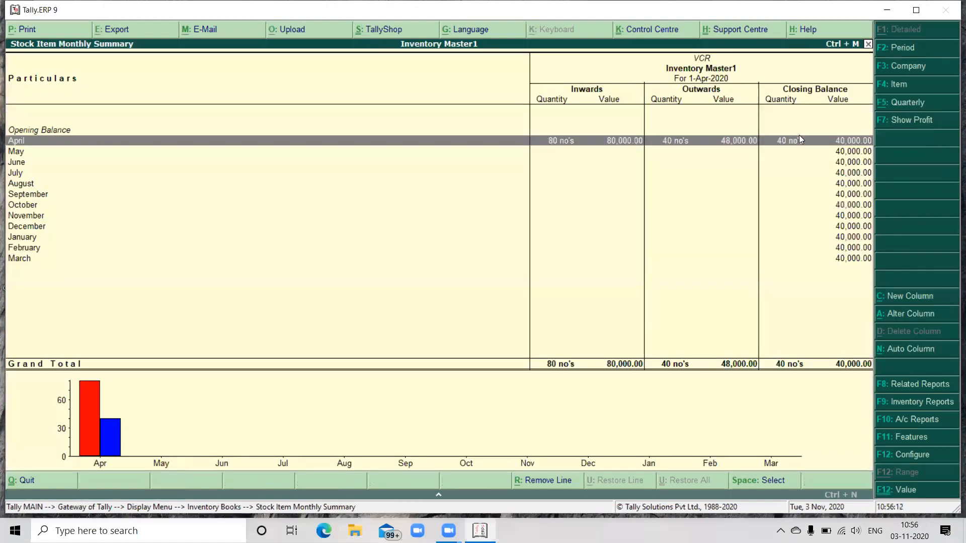
Step: Open the April stock vouchers of the stock item Watches, examine them, and return to the stock item list
{"action": "key", "text": "Escape"}
{"action": "key", "text": "Down"}
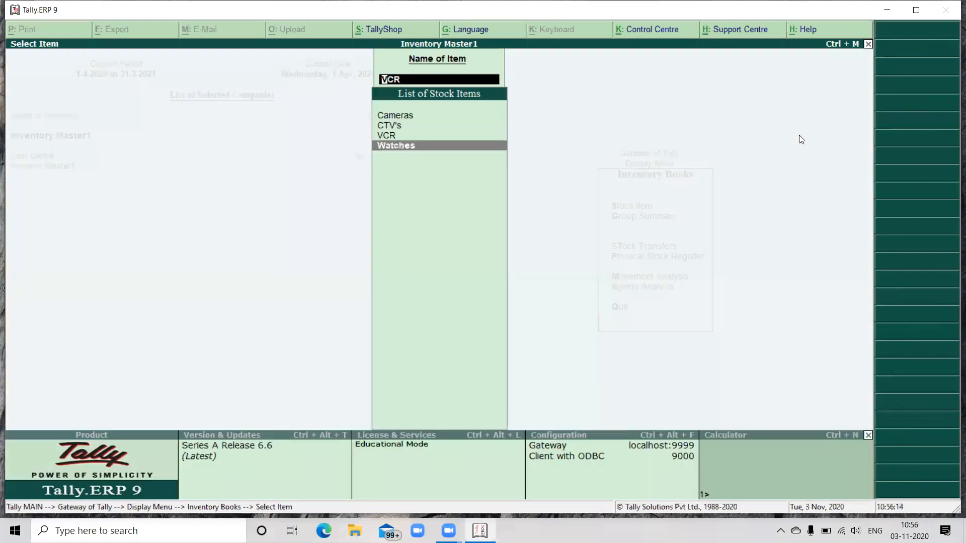
{"action": "key", "text": "Return"}
{"action": "key", "text": "Return"}
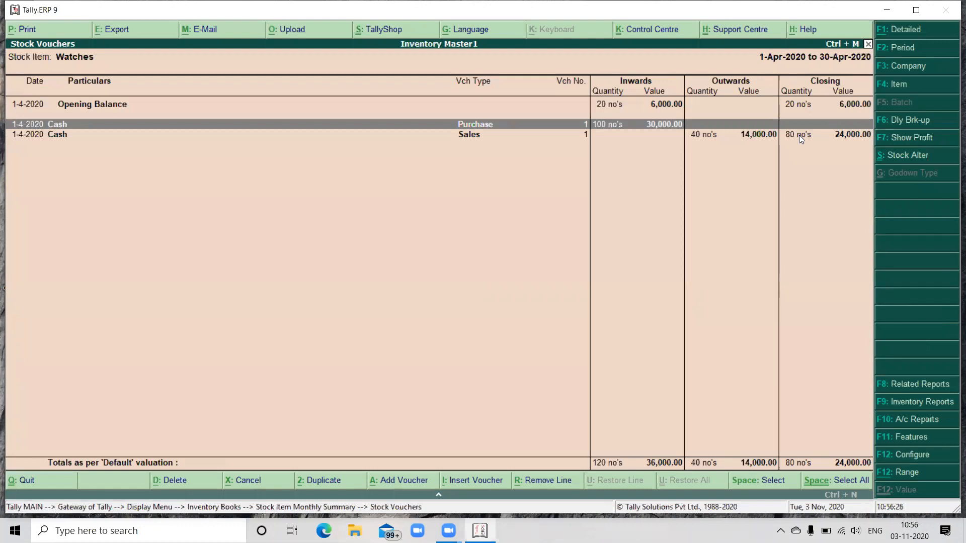
{"action": "key", "text": "Escape"}
{"action": "key", "text": "Escape"}
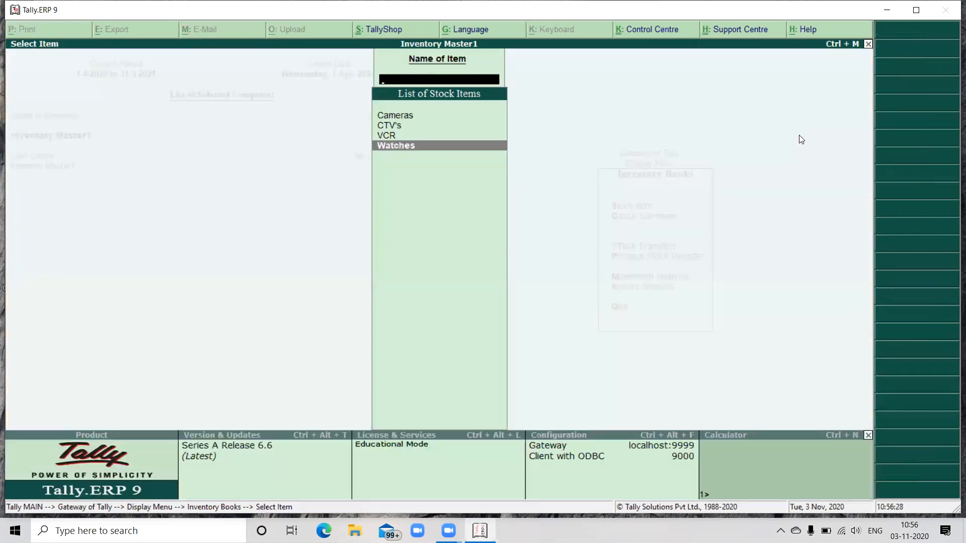
Step: Display the inventory group summary for Finished Goods and examine each item's closing quantity, rate and value
{"action": "key", "text": "Escape"}
{"action": "key", "text": "Down"}
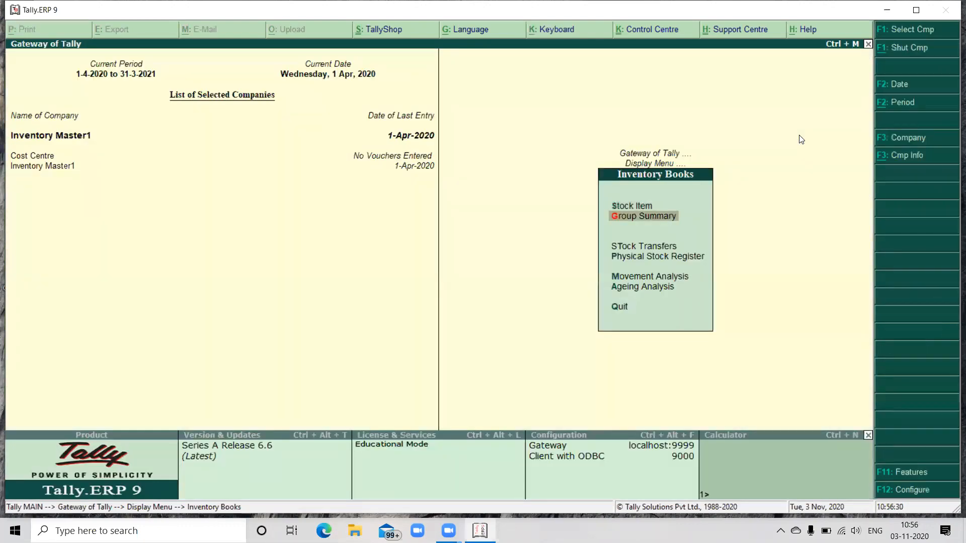
{"action": "key", "text": "Return"}
{"action": "key", "text": "Down"}
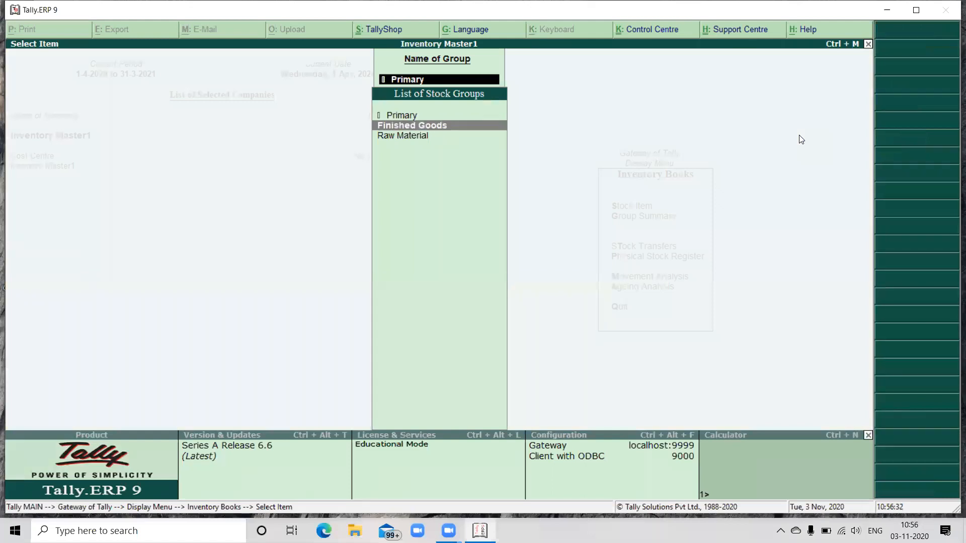
{"action": "key", "text": "Return"}
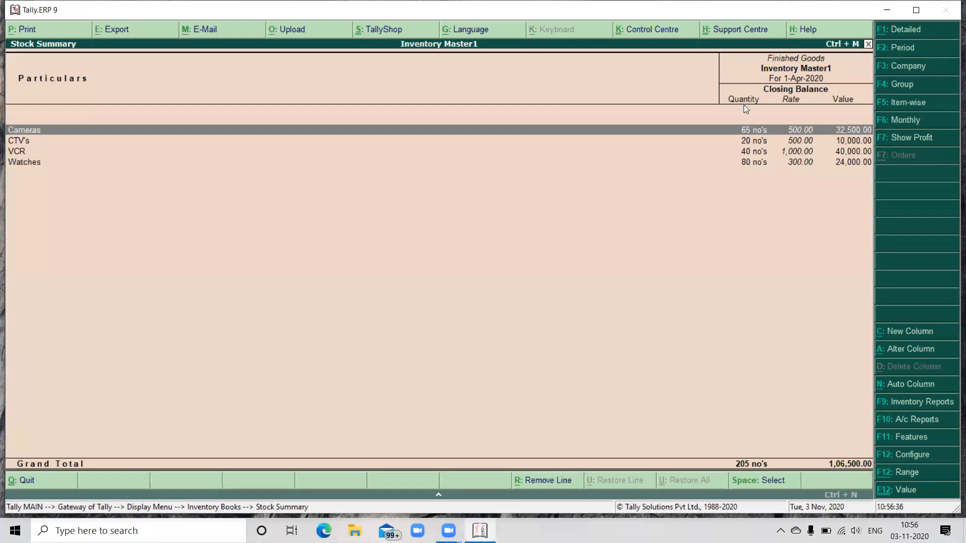
{"action": "left_click", "coordinate": [743, 139]}
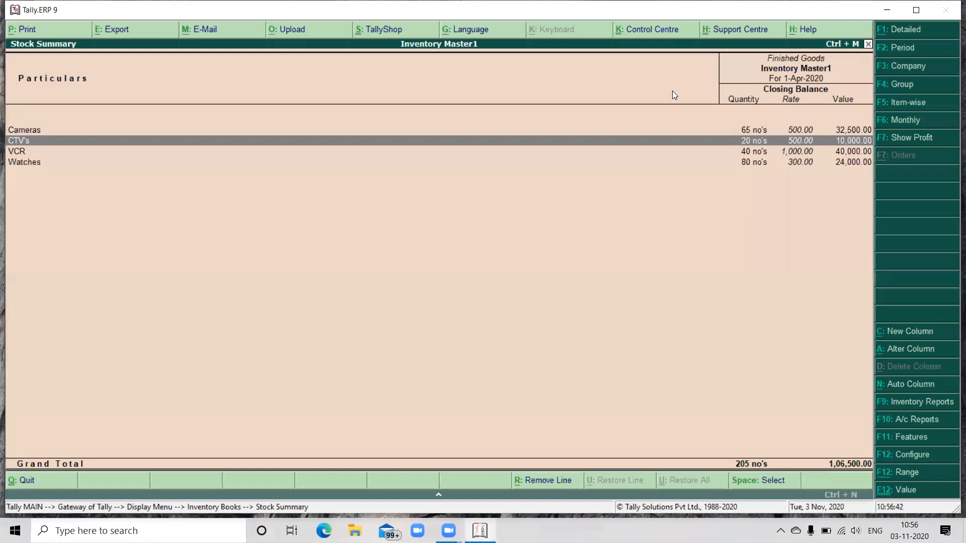
{"action": "key", "text": "Down"}
{"action": "key", "text": "Down"}
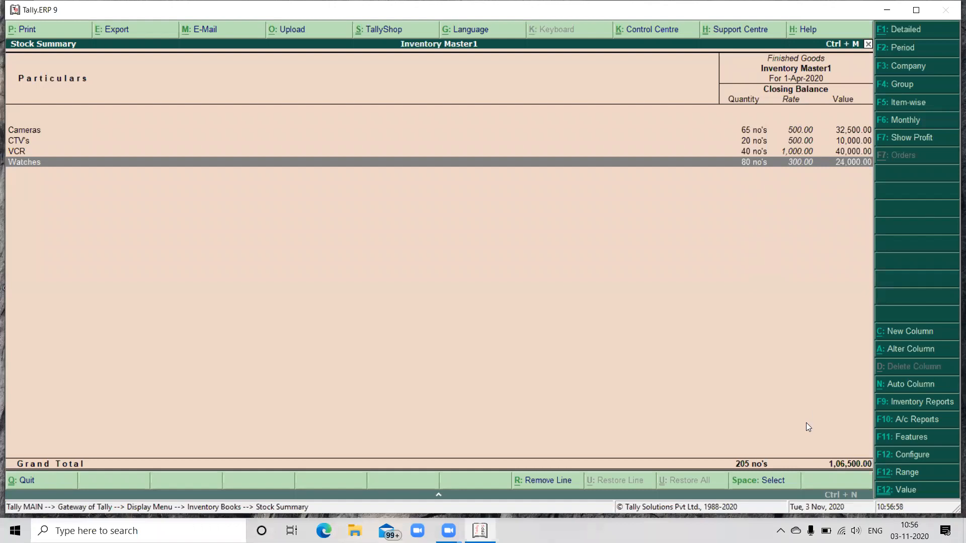
Step: Leave the Inventory Books reports and display the Account Books reports
{"action": "key", "text": "Escape"}
{"action": "key", "text": "Escape"}
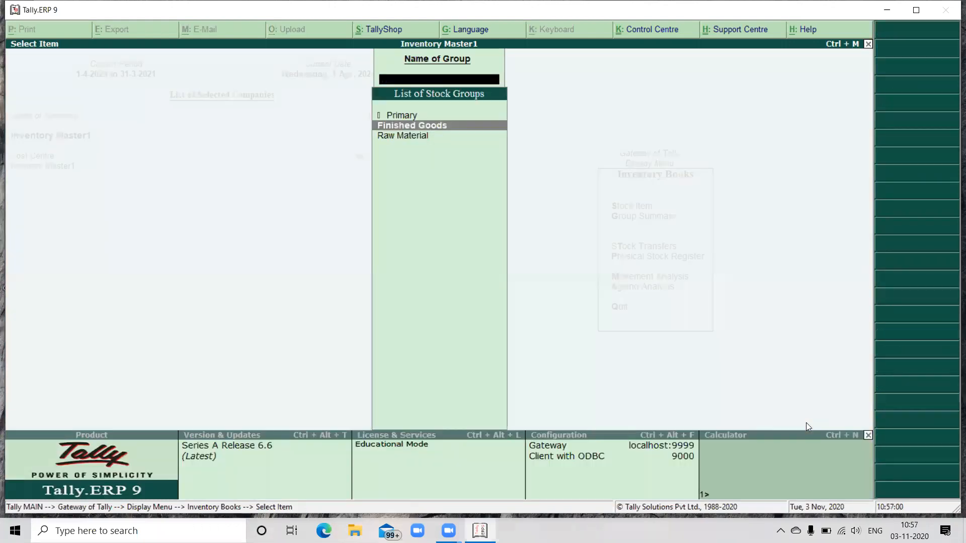
{"action": "key", "text": "Escape"}
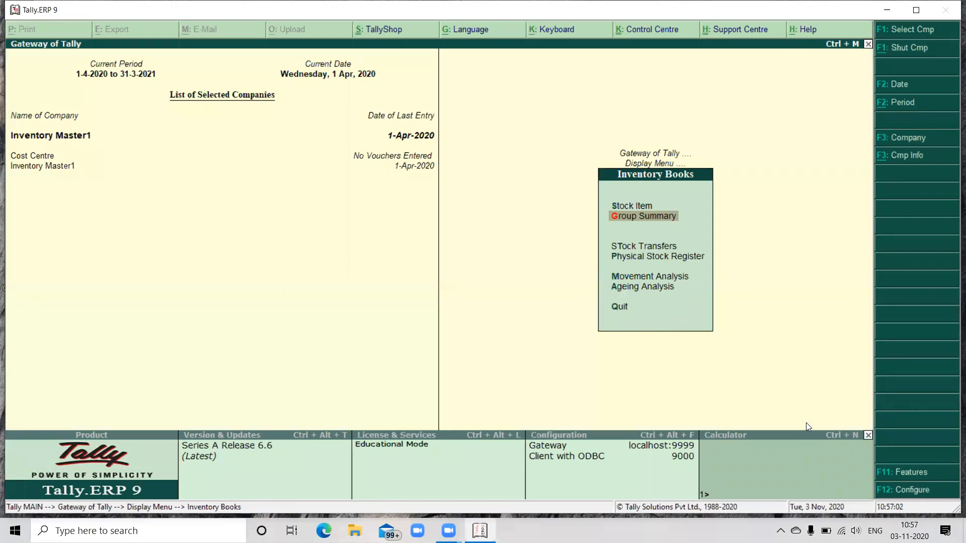
{"action": "key", "text": "Escape"}
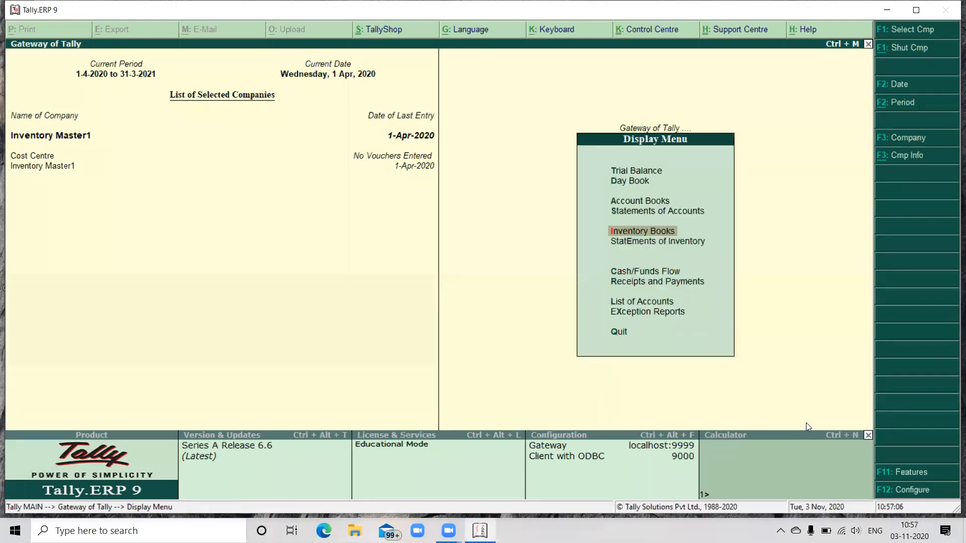
{"action": "key", "text": "Up"}
{"action": "key", "text": "Up"}
{"action": "key", "text": "Return"}
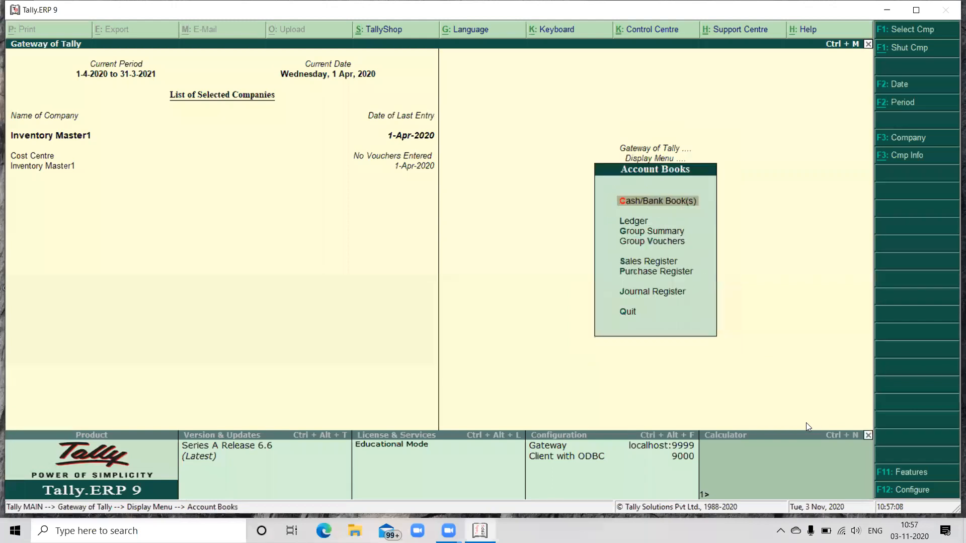
Step: Open the Sales Register, examine the April sales vouchers, and return to the monthly summary
{"action": "key", "text": "Down"}
{"action": "key", "text": "Down"}
{"action": "key", "text": "Down"}
{"action": "key", "text": "Down"}
{"action": "key", "text": "Down"}
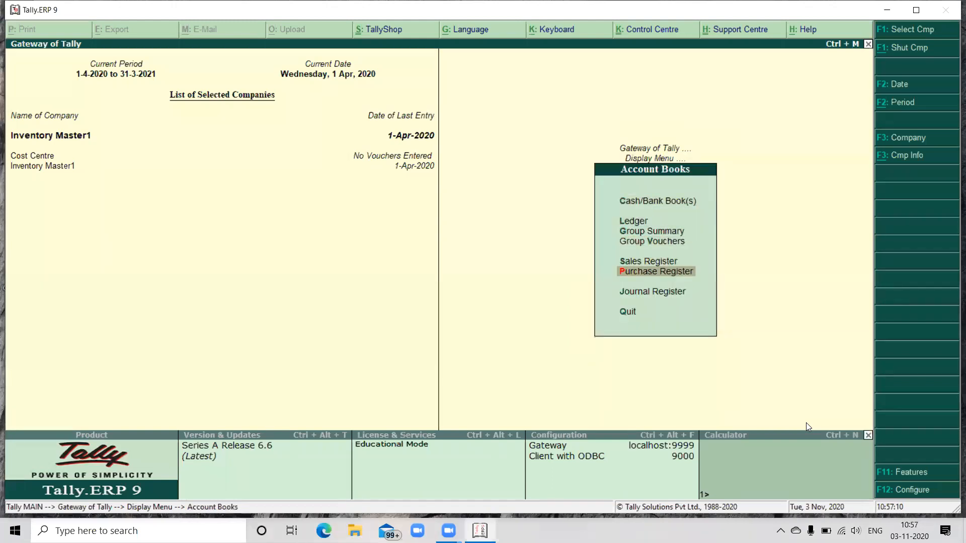
{"action": "key", "text": "Up"}
{"action": "key", "text": "Down"}
{"action": "key", "text": "Up"}
{"action": "key", "text": "Down"}
{"action": "key", "text": "Up"}
{"action": "key", "text": "Return"}
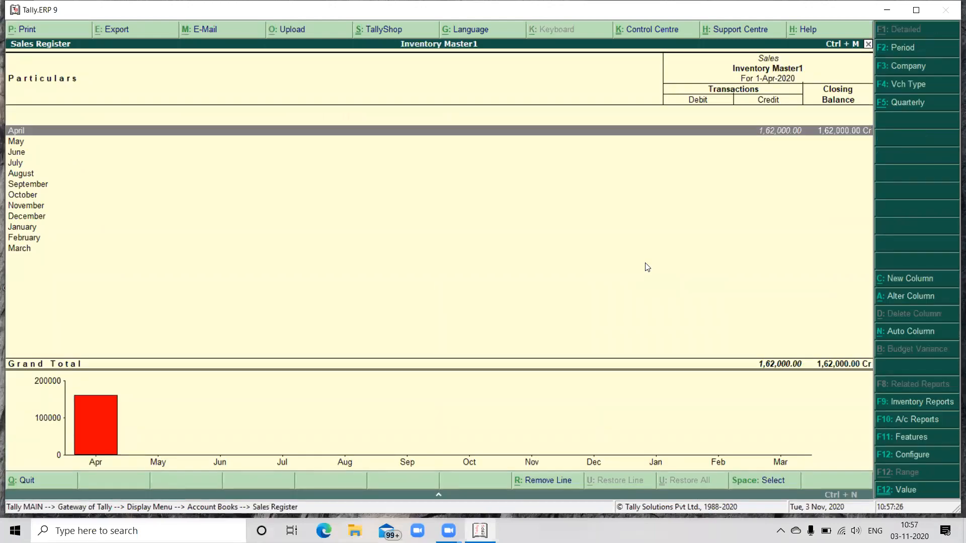
{"action": "key", "text": "Return"}
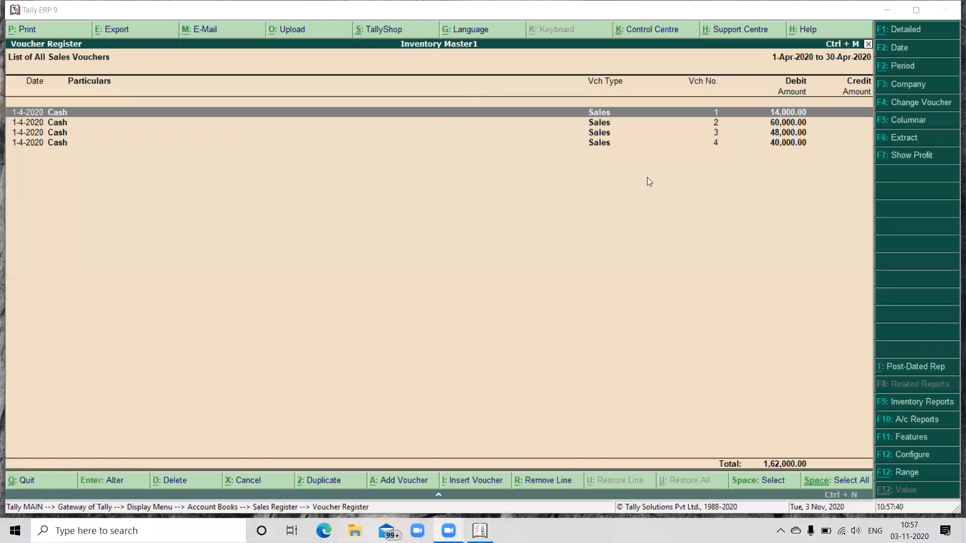
{"action": "left_click", "coordinate": [625, 244]}
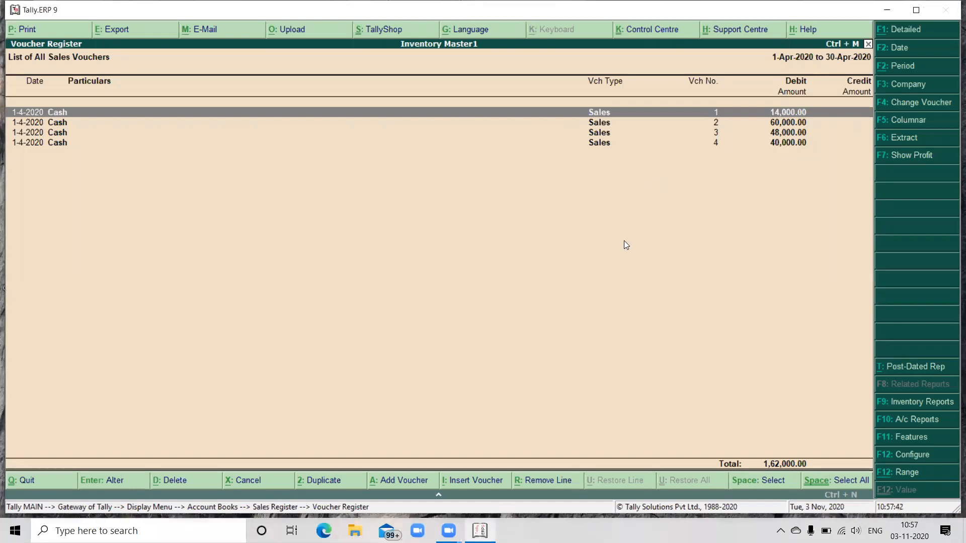
{"action": "key", "text": "Escape"}
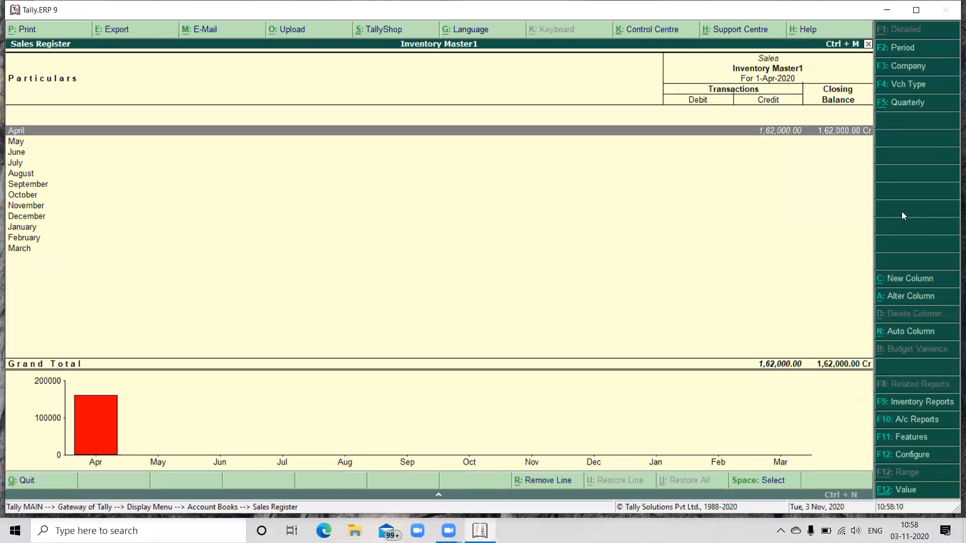
Step: Set the start date of the Sales Register period to 1-11-2020
{"action": "key", "text": "F2"}
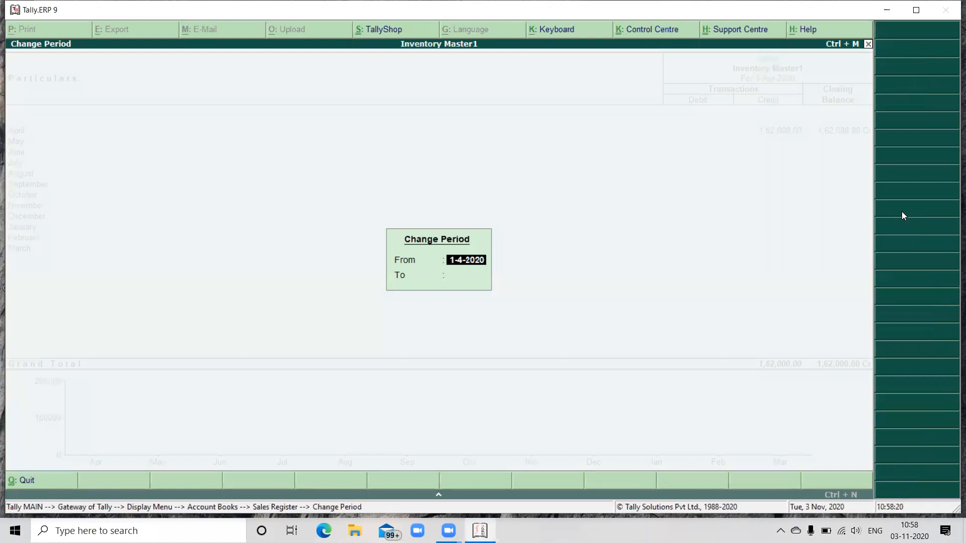
{"action": "type", "text": "01-0"}
{"action": "type", "text": "11"}
{"action": "type", "text": "-"}
{"action": "key", "text": "BackSpace"}
{"action": "key", "text": "BackSpace"}
{"action": "key", "text": "BackSpace"}
{"action": "key", "text": "BackSpace"}
{"action": "type", "text": "11-2020"}
{"action": "key", "text": "Return"}
Step: Set the end date of the Sales Register period to 1-12-2020 and apply the period
{"action": "type", "text": "15-11-2020"}
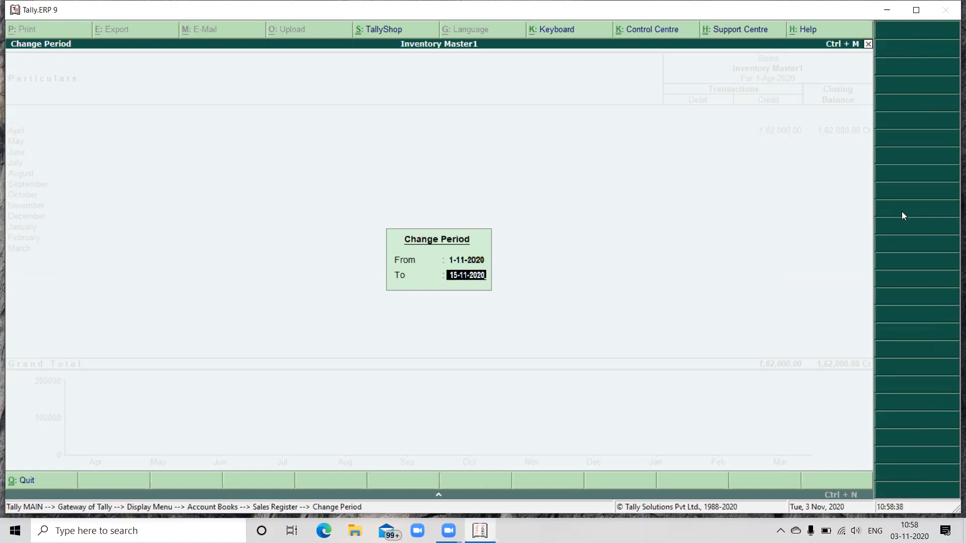
{"action": "key", "text": "BackSpace"}
{"action": "key", "text": "BackSpace"}
{"action": "key", "text": "BackSpace"}
{"action": "key", "text": "BackSpace"}
{"action": "key", "text": "BackSpace"}
{"action": "key", "text": "BackSpace"}
{"action": "key", "text": "BackSpace"}
{"action": "key", "text": "BackSpace"}
{"action": "key", "text": "BackSpace"}
{"action": "key", "text": "BackSpace"}
{"action": "type", "text": "01-01"}
{"action": "key", "text": "BackSpace"}
{"action": "key", "text": "BackSpace"}
{"action": "type", "text": "12-2020"}
{"action": "key", "text": "Return"}
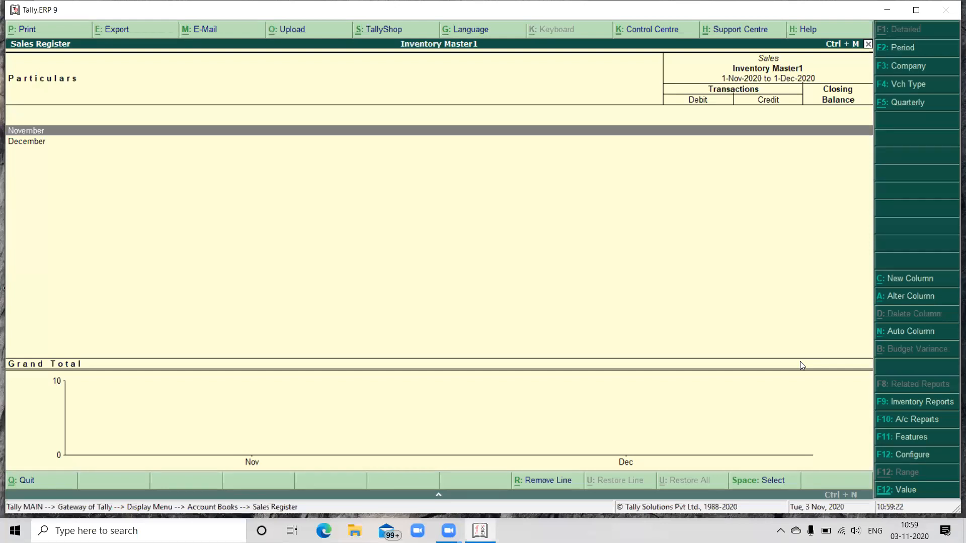
Step: Examine the monthly totals of the Purchase Register, then return to the Gateway of Tally
{"action": "key", "text": "Escape"}
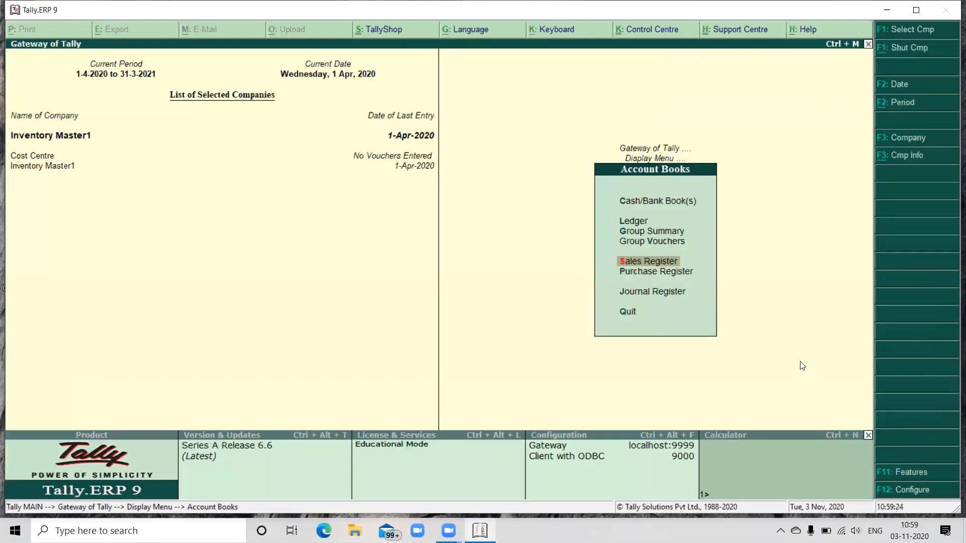
{"action": "key", "text": "Down"}
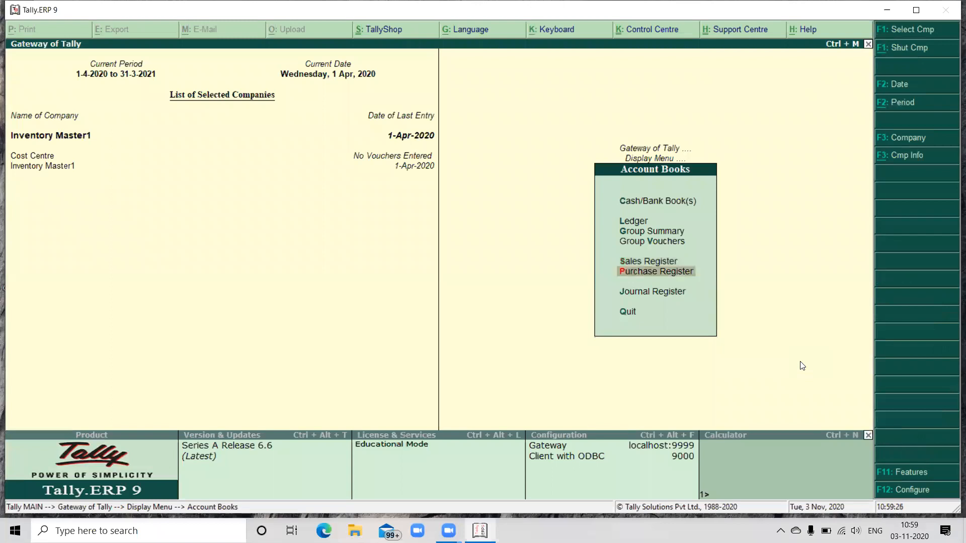
{"action": "key", "text": "Return"}
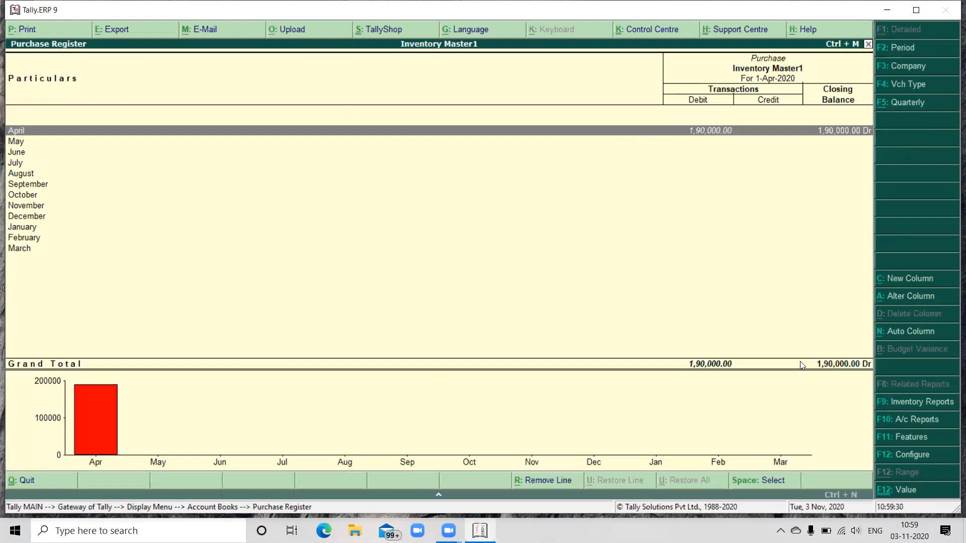
{"action": "key", "text": "Escape"}
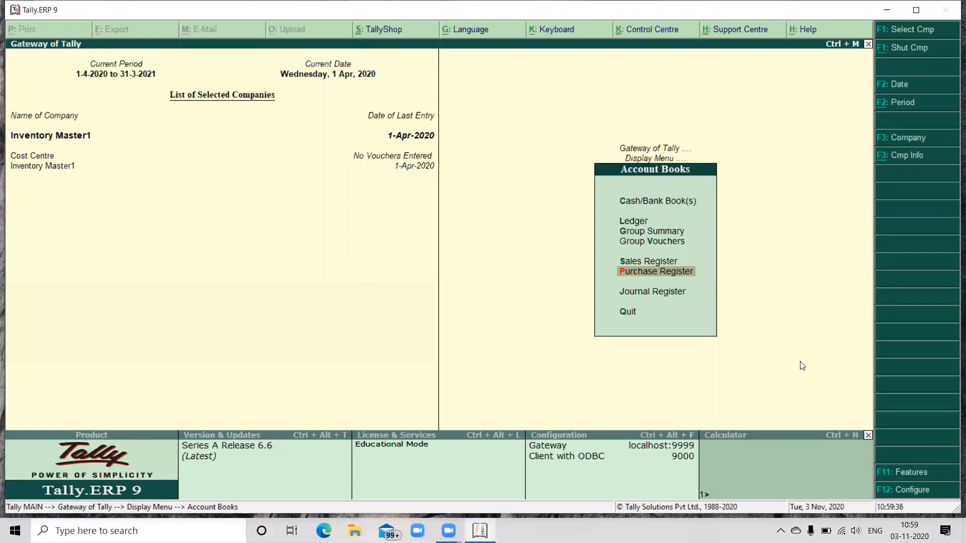
{"action": "key", "text": "Escape"}
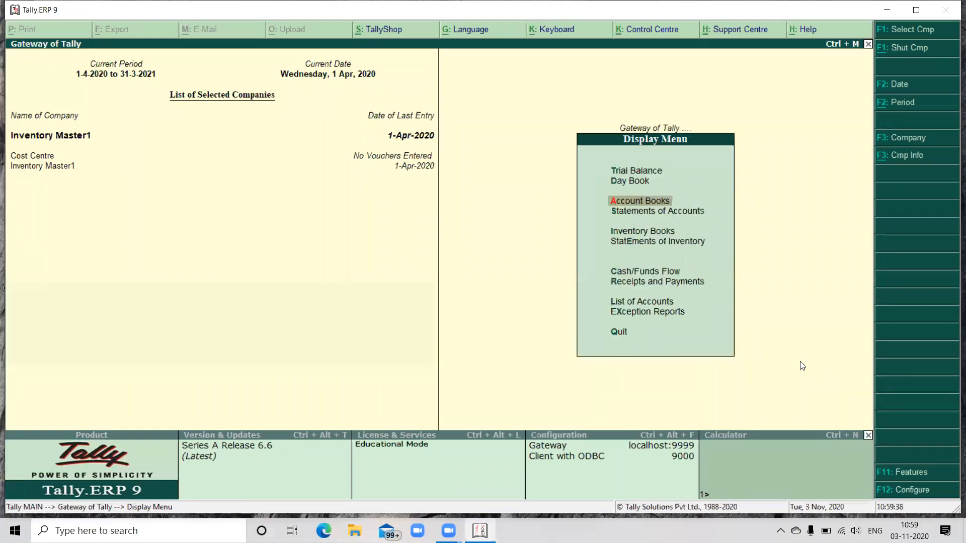
{"action": "key", "text": "Up"}
{"action": "key", "text": "Up"}
{"action": "key", "text": "Escape"}
{"action": "key", "text": "Up"}
{"action": "key", "text": "Up"}
{"action": "key", "text": "Up"}
{"action": "key", "text": "Up"}
{"action": "key", "text": "Up"}
{"action": "key", "text": "Up"}
{"action": "key", "text": "Up"}
{"action": "key", "text": "Up"}
{"action": "key", "text": "Return"}
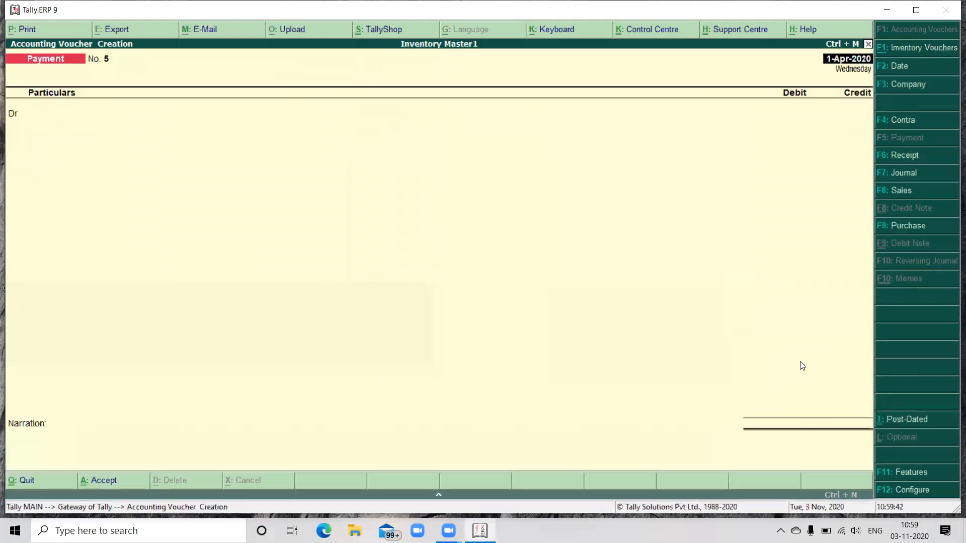
{"action": "key", "text": "F8"}
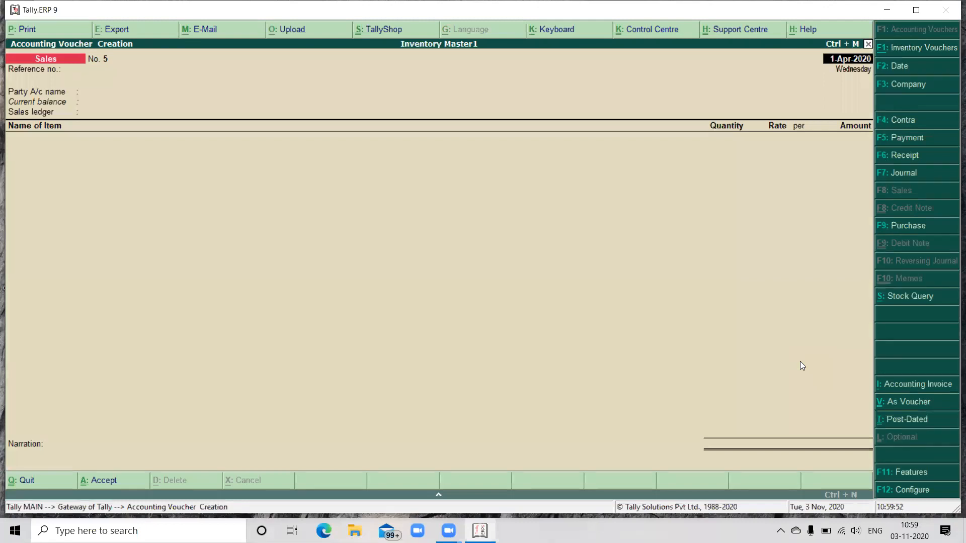
{"action": "key", "text": "Return"}
{"action": "key", "text": "Return"}
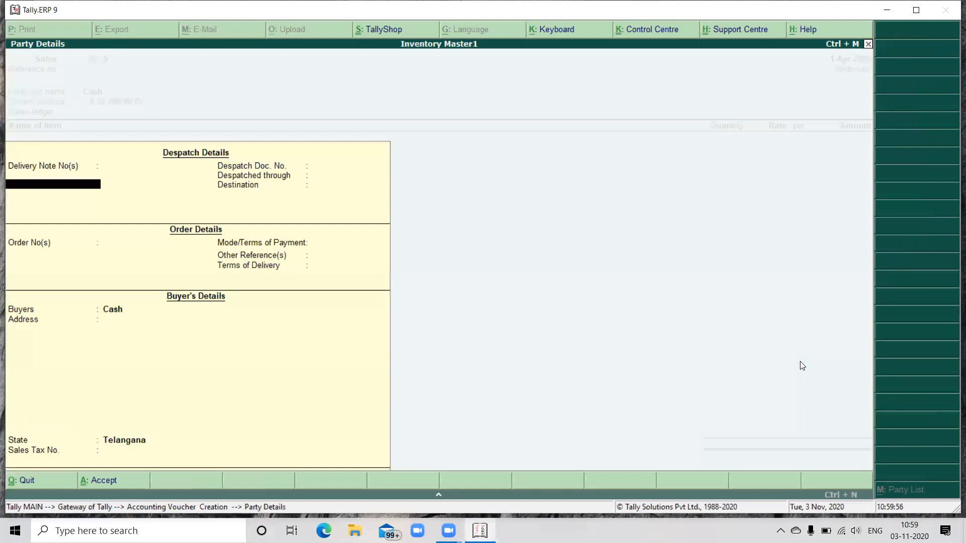
{"action": "key", "text": "ctrl+a"}
{"action": "type", "text": "S"}
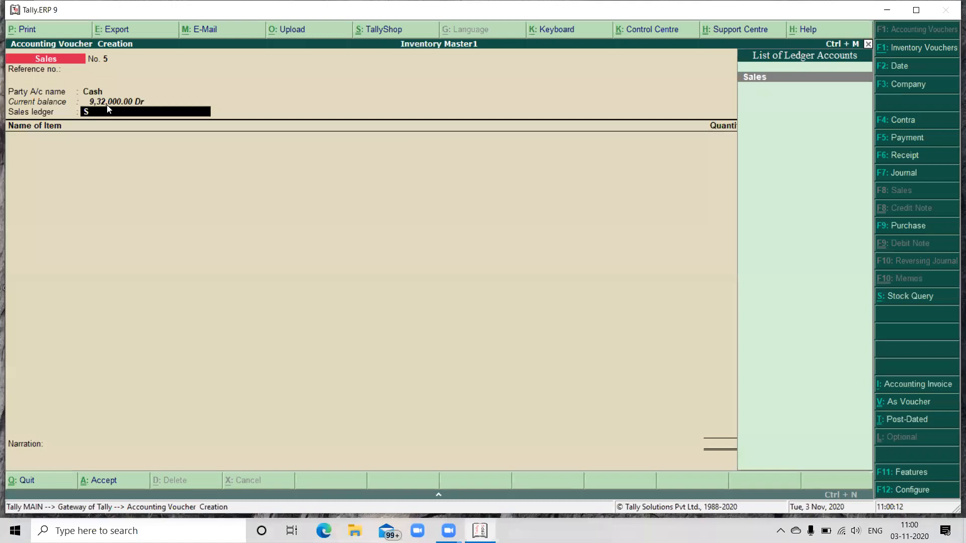
{"action": "key", "text": "BackSpace"}
{"action": "key", "text": "Escape"}
{"action": "key", "text": "y"}
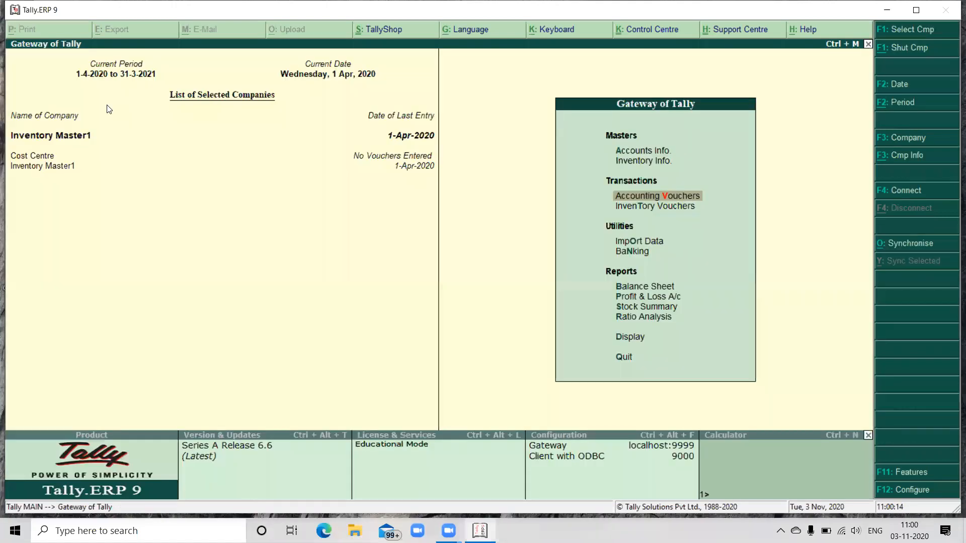
Step: Open the Sales ledger for alteration from the single ledger options in Accounts Info
{"action": "key", "text": "a"}
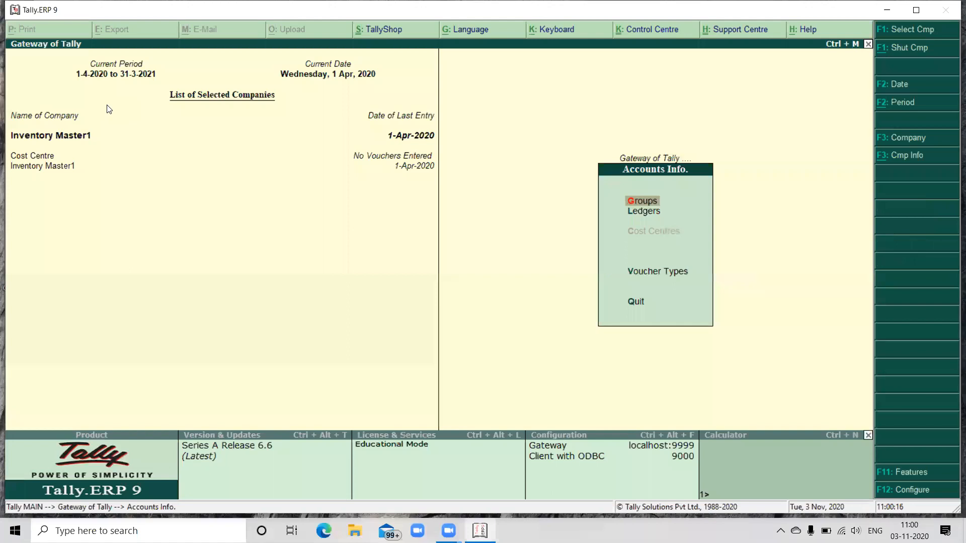
{"action": "key", "text": "Down"}
{"action": "key", "text": "Return"}
{"action": "key", "text": "Down"}
{"action": "key", "text": "Down"}
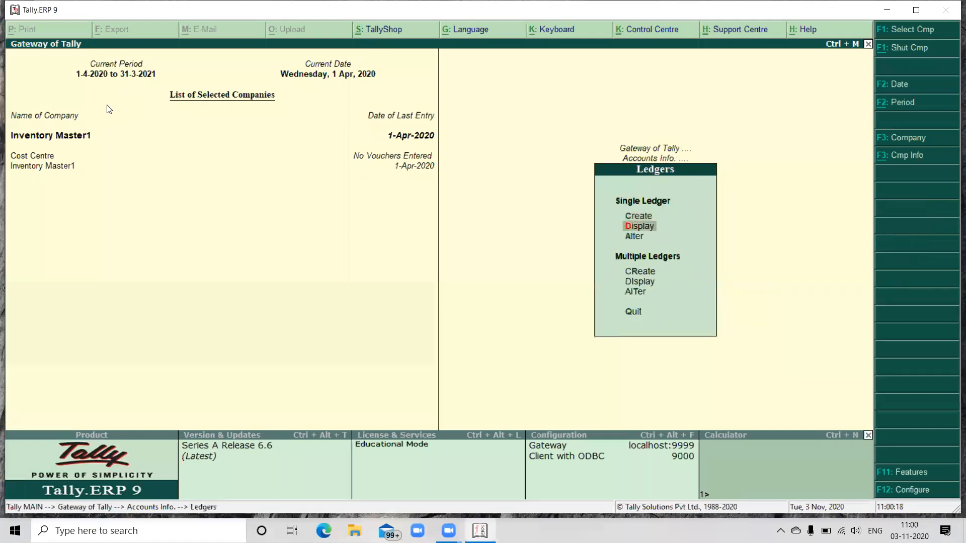
{"action": "key", "text": "Return"}
{"action": "type", "text": "SA"}
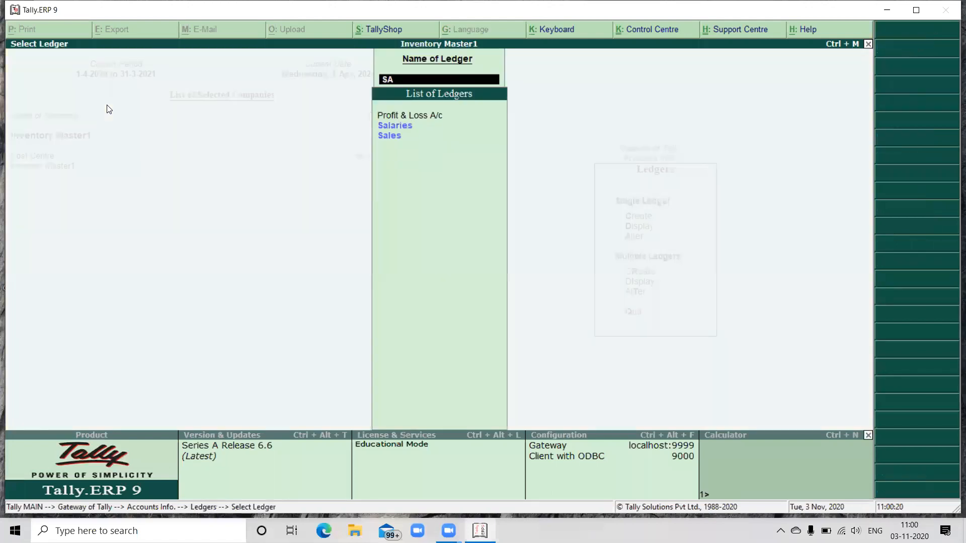
{"action": "key", "text": "Down"}
{"action": "key", "text": "Down"}
{"action": "key", "text": "Return"}
{"action": "key", "text": "Return"}
{"action": "key", "text": "Return"}
{"action": "key", "text": "Return"}
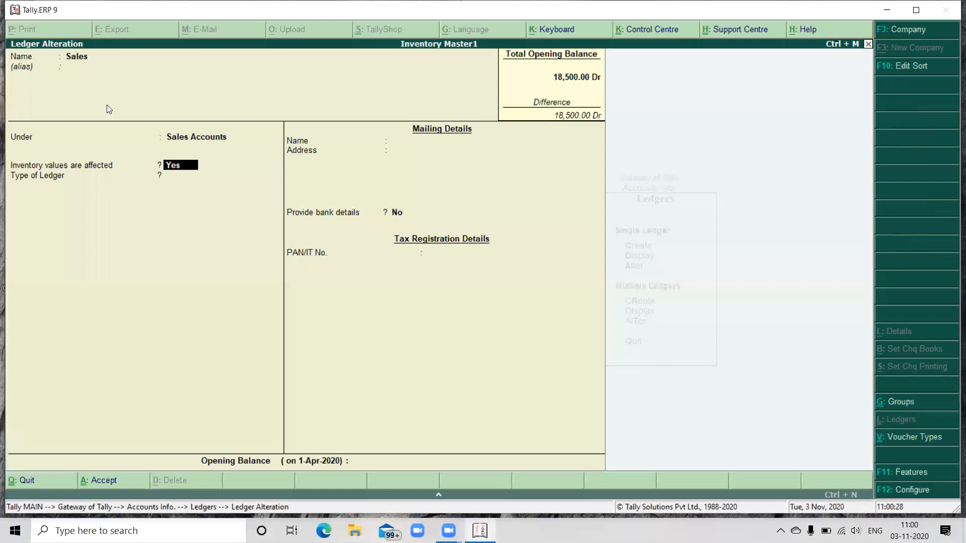
Step: Set the Sales ledger's inventory values to not be affected and save the ledger
{"action": "type", "text": "NO"}
{"action": "key", "text": "Return"}
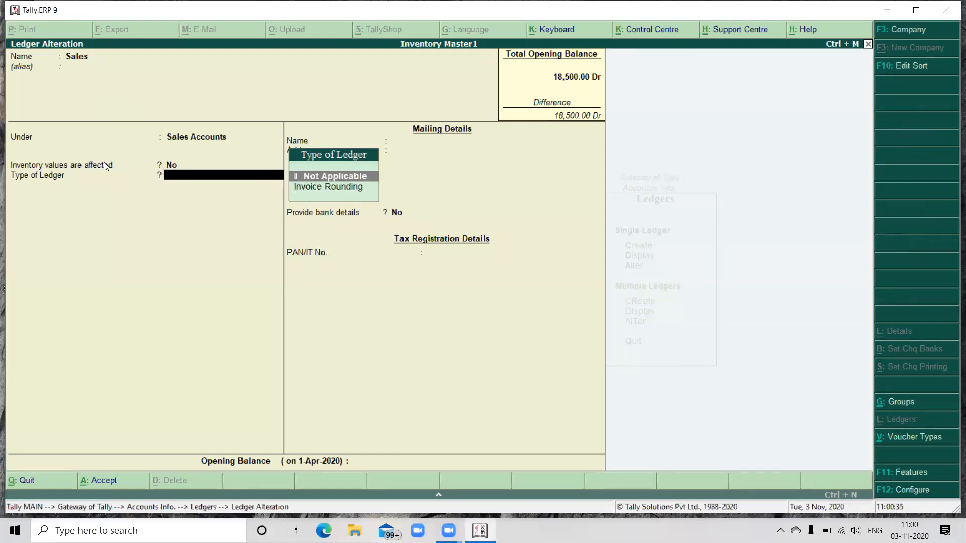
{"action": "key", "text": "ctrl+a"}
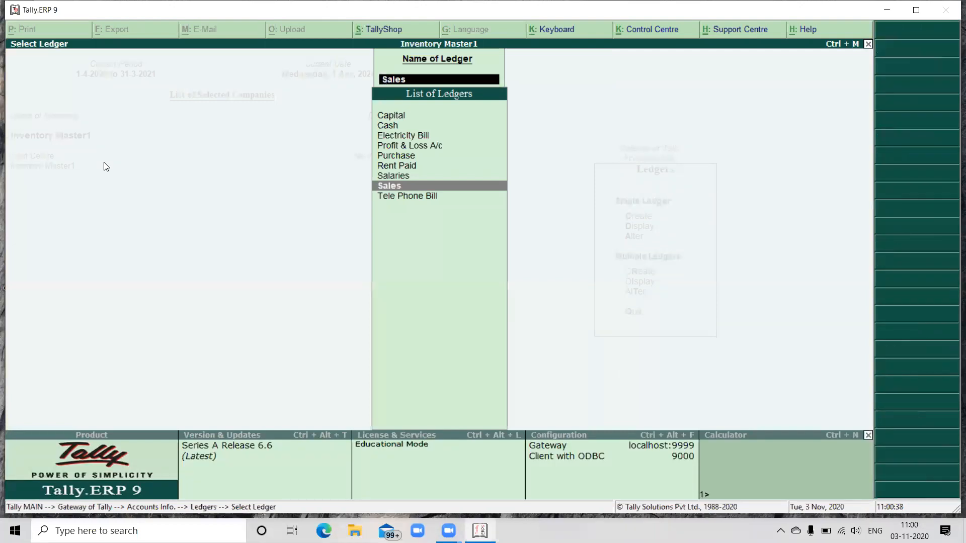
Step: Start a sales voucher with Cash as the party account and check which sales ledgers can be chosen
{"action": "key", "text": "Escape"}
{"action": "key", "text": "Escape"}
{"action": "key", "text": "Escape"}
{"action": "key", "text": "Down"}
{"action": "key", "text": "Down"}
{"action": "key", "text": "Return"}
{"action": "key", "text": "Return"}
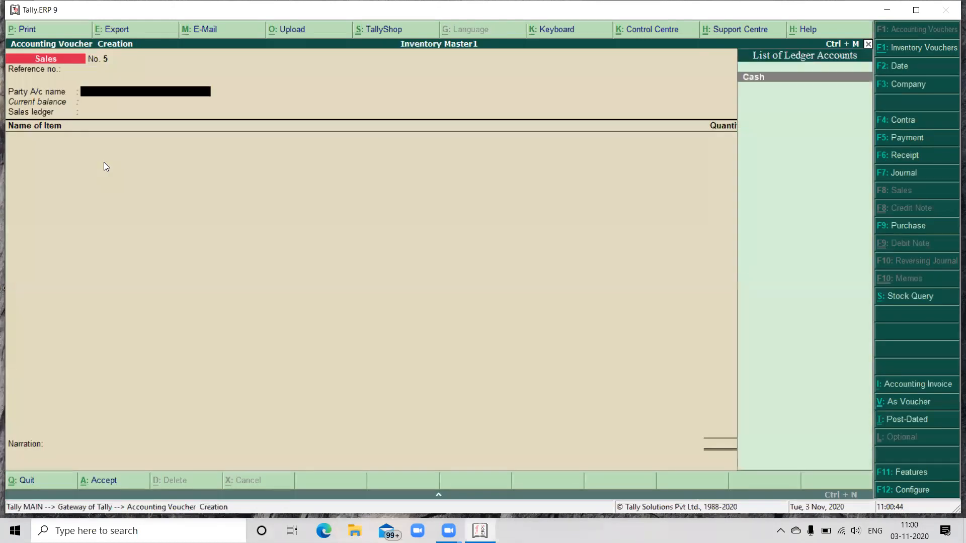
{"action": "key", "text": "Return"}
{"action": "key", "text": "ctrl+a"}
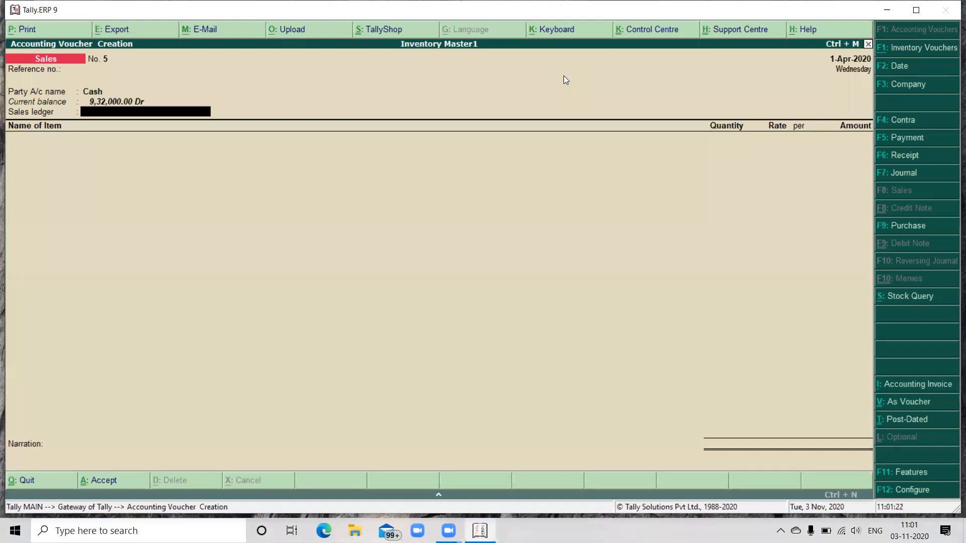
Step: Check the ledger and stock item choices in a purchase voucher with party Cash and ledger Purchase, and discard the voucher
{"action": "key", "text": "F9"}
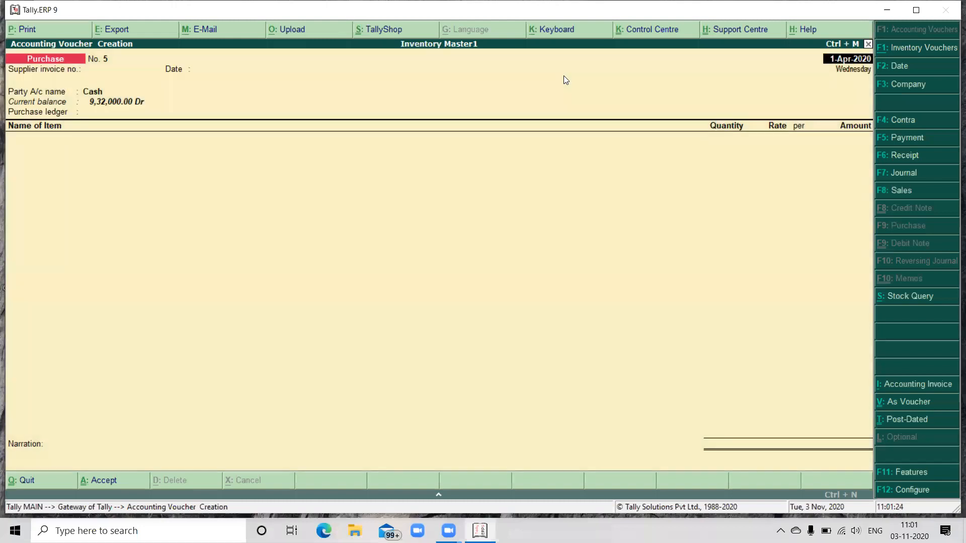
{"action": "key", "text": "Return"}
{"action": "key", "text": "Return"}
{"action": "key", "text": "Return"}
{"action": "key", "text": "Return"}
{"action": "key", "text": "Return"}
{"action": "key", "text": "Return"}
{"action": "key", "text": "Return"}
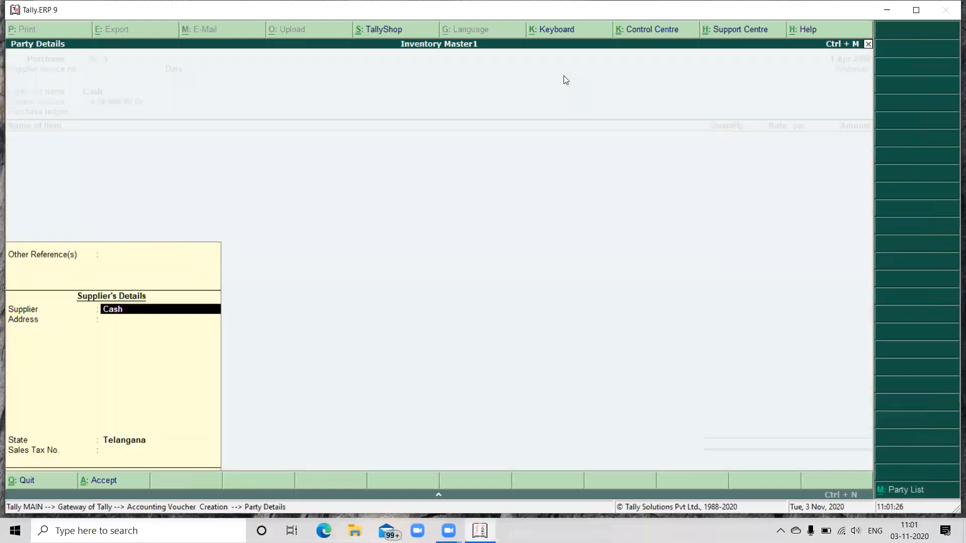
{"action": "key", "text": "Return"}
{"action": "key", "text": "Return"}
{"action": "key", "text": "BackSpace"}
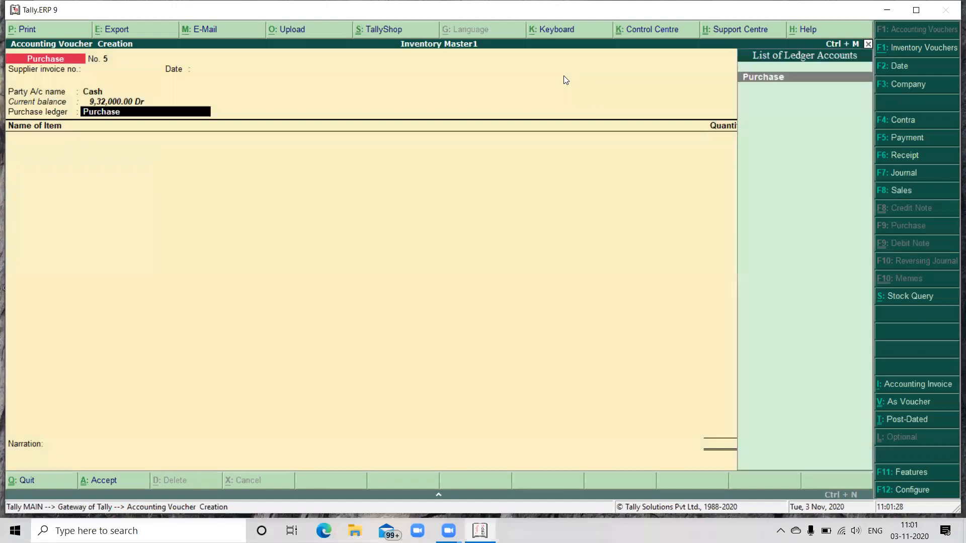
{"action": "key", "text": "Return"}
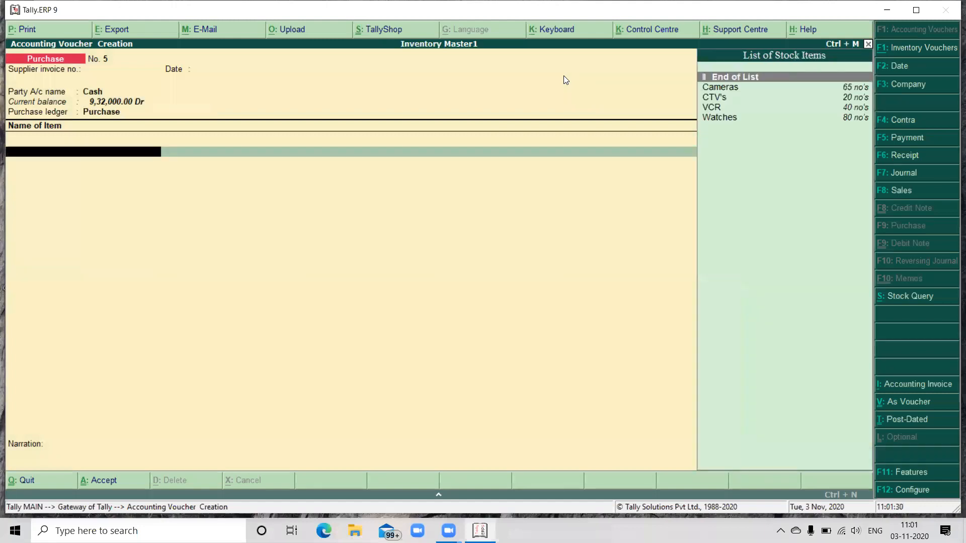
{"action": "key", "text": "BackSpace"}
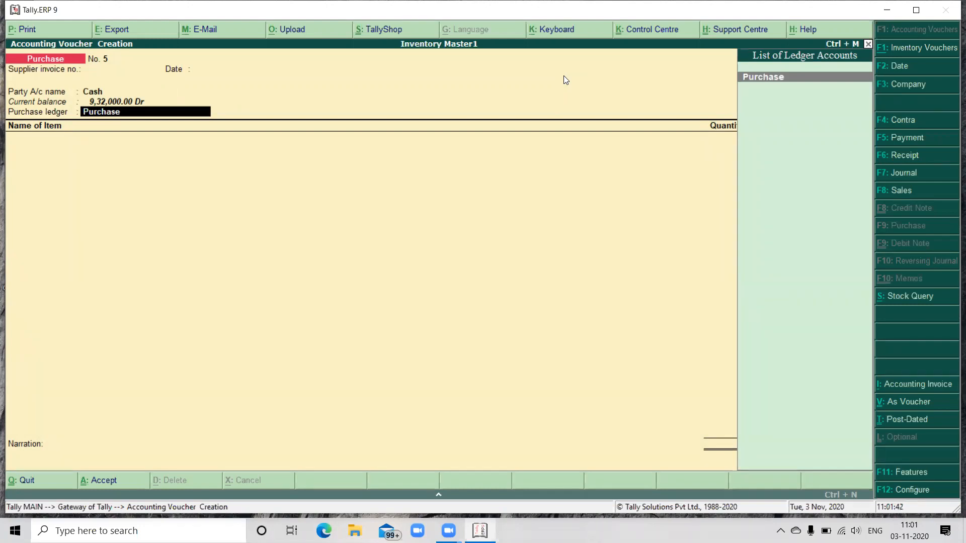
{"action": "key", "text": "Escape"}
{"action": "key", "text": "y"}
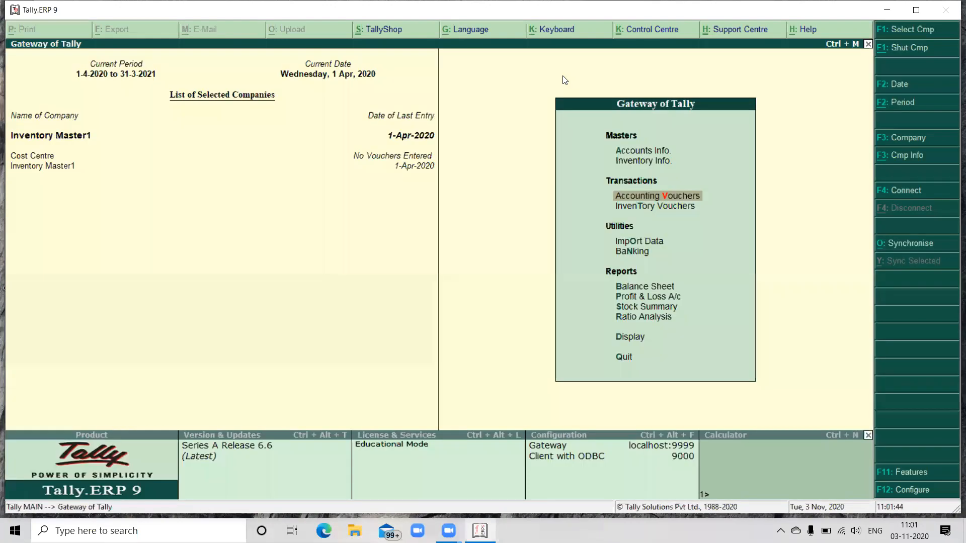